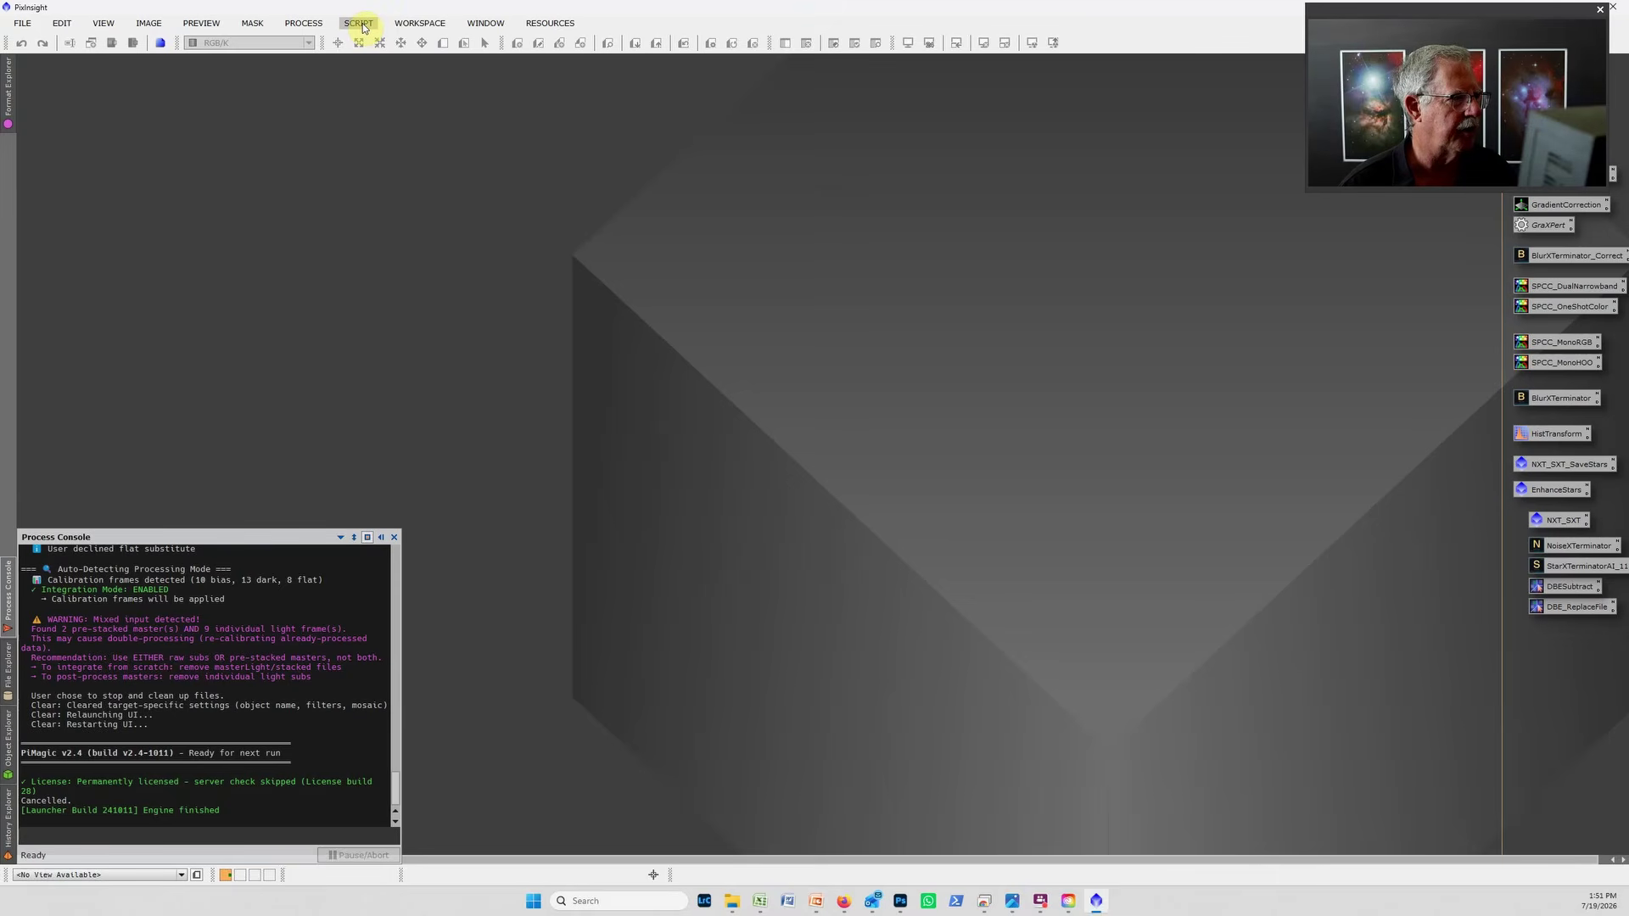
Step: Launch the PiMagic script from the PiMagic Studio scripts
{"action": "left_click", "coordinate": [361, 25]}
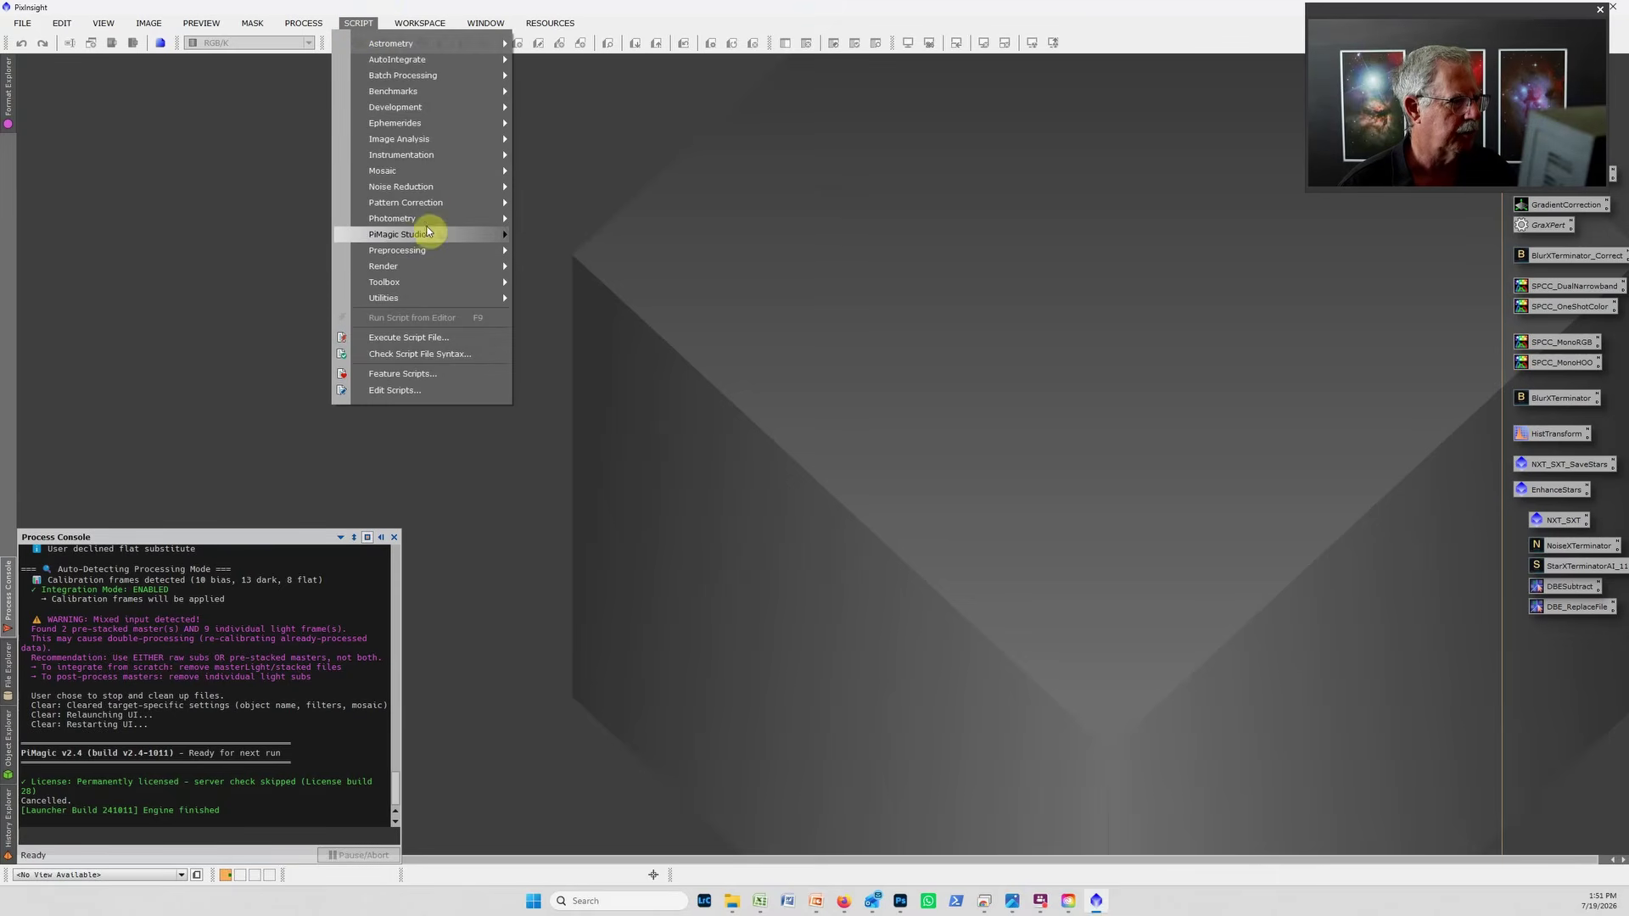
{"action": "mouse_move", "coordinate": [428, 238]}
{"action": "left_click", "coordinate": [563, 237]}
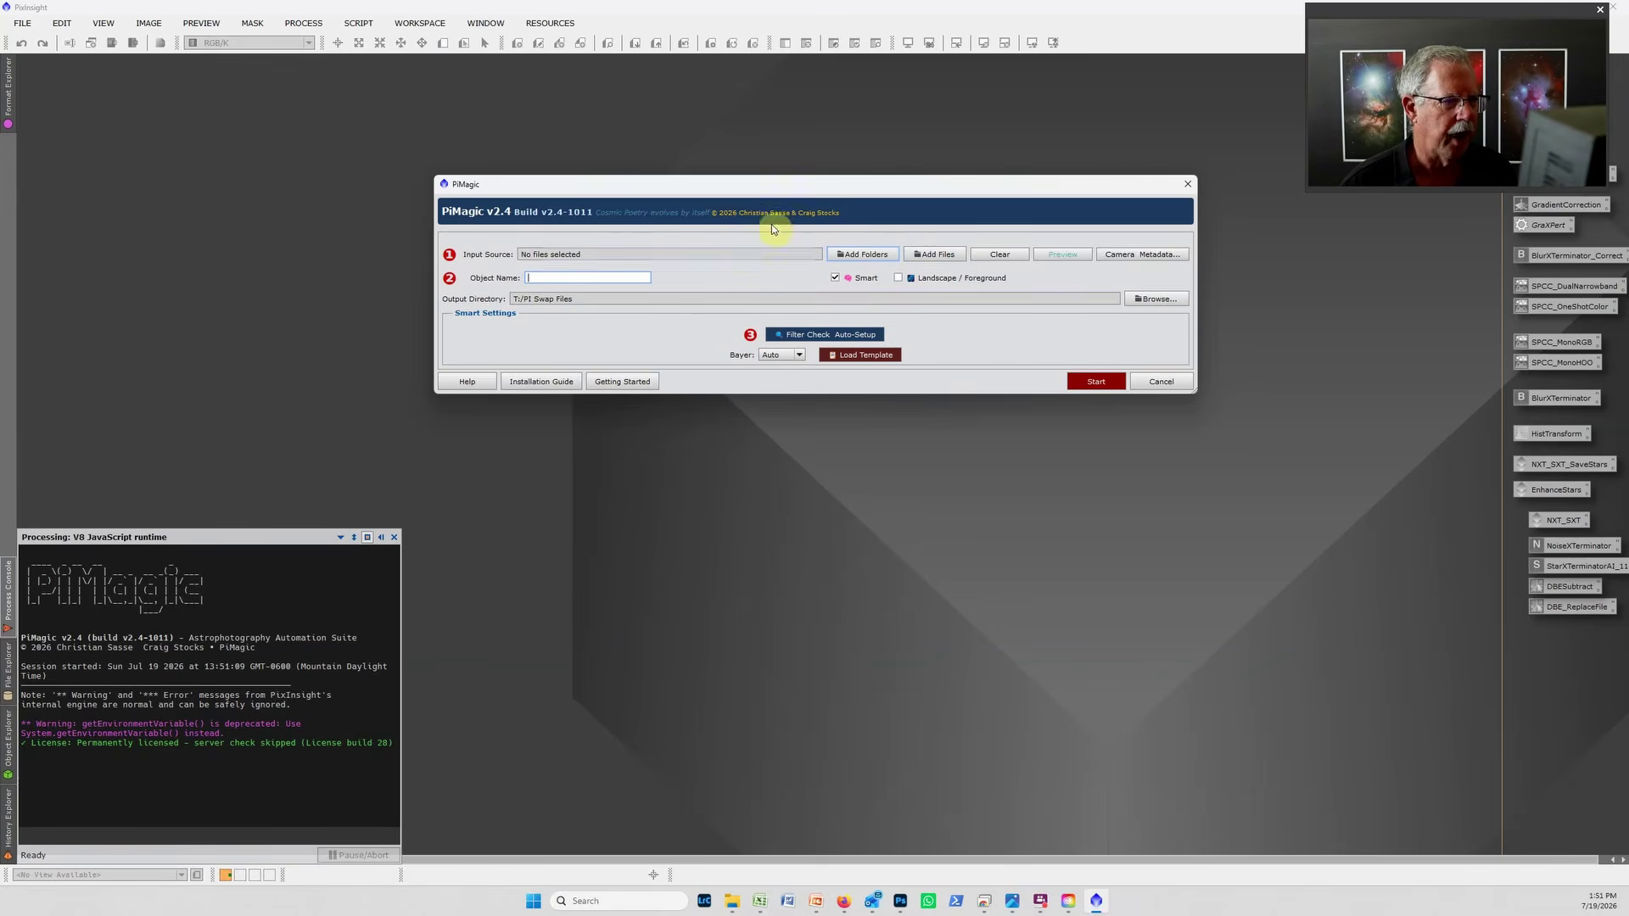
Step: Add the Raws folder, including its bias, dark, flat and light subfolders, as PiMagic's input source
{"action": "left_click", "coordinate": [848, 257]}
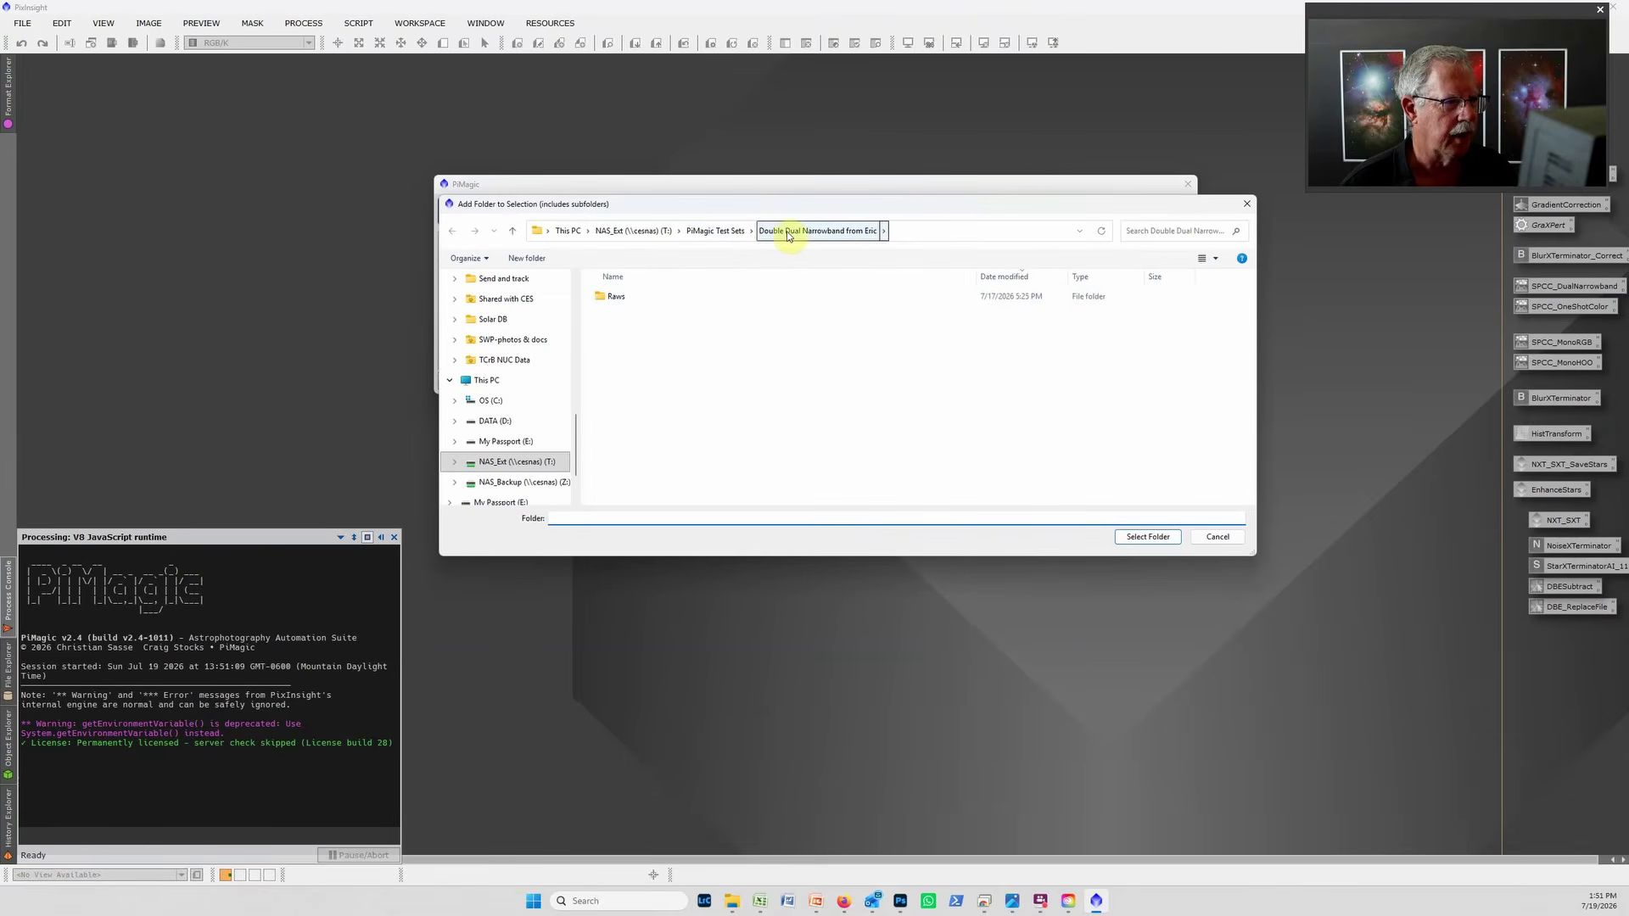
{"action": "left_click", "coordinate": [634, 296]}
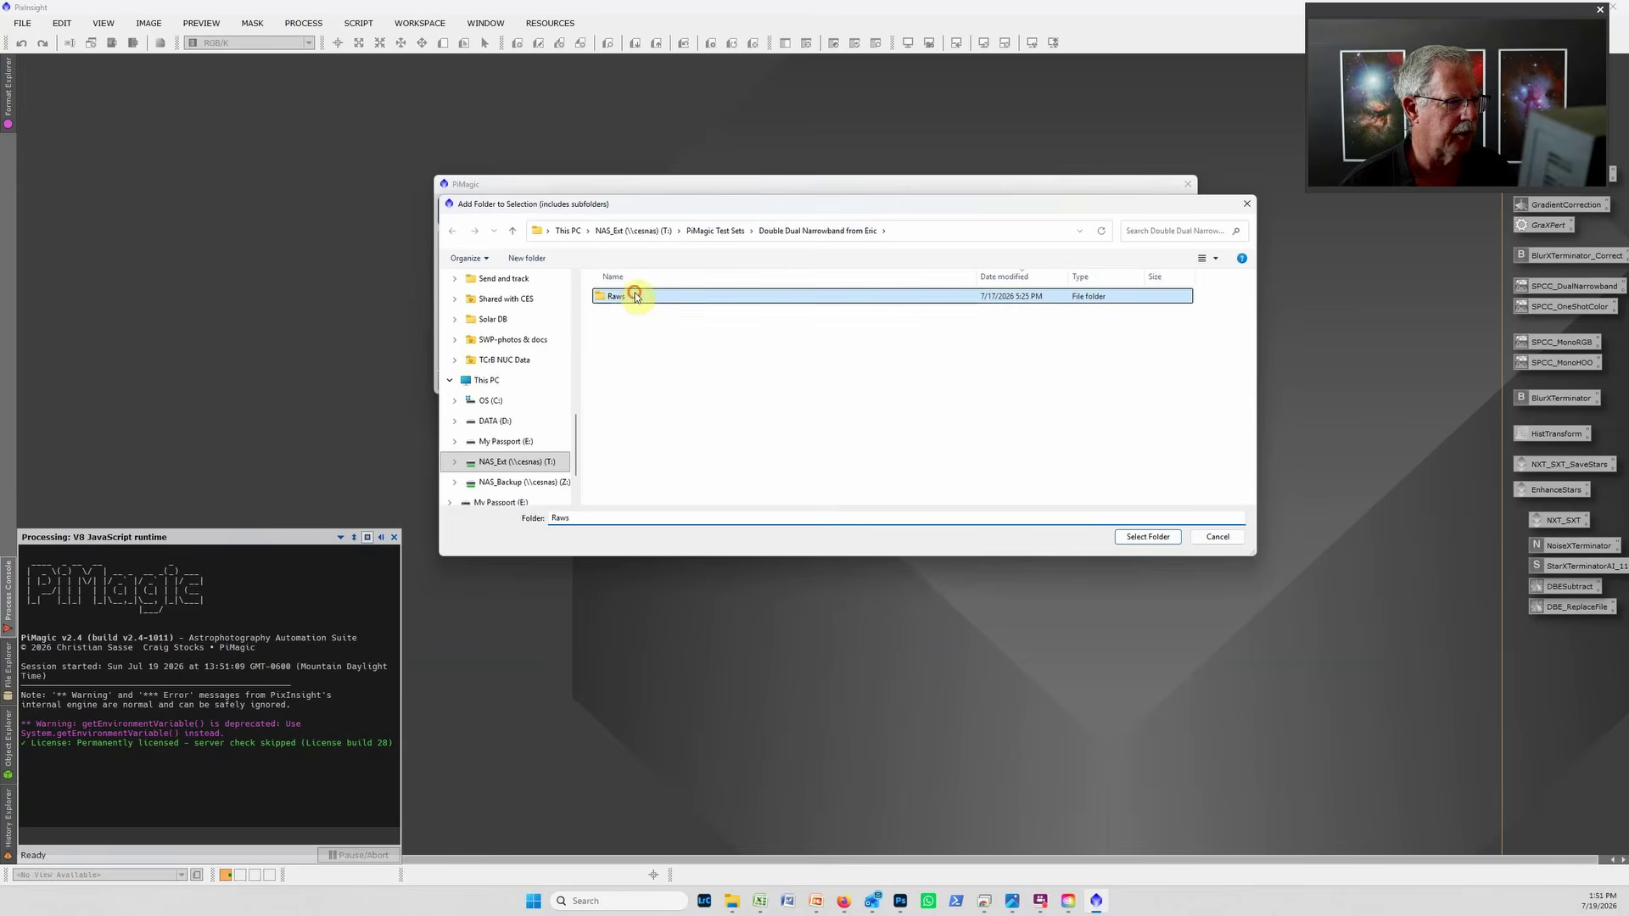
{"action": "double_click", "coordinate": [634, 297]}
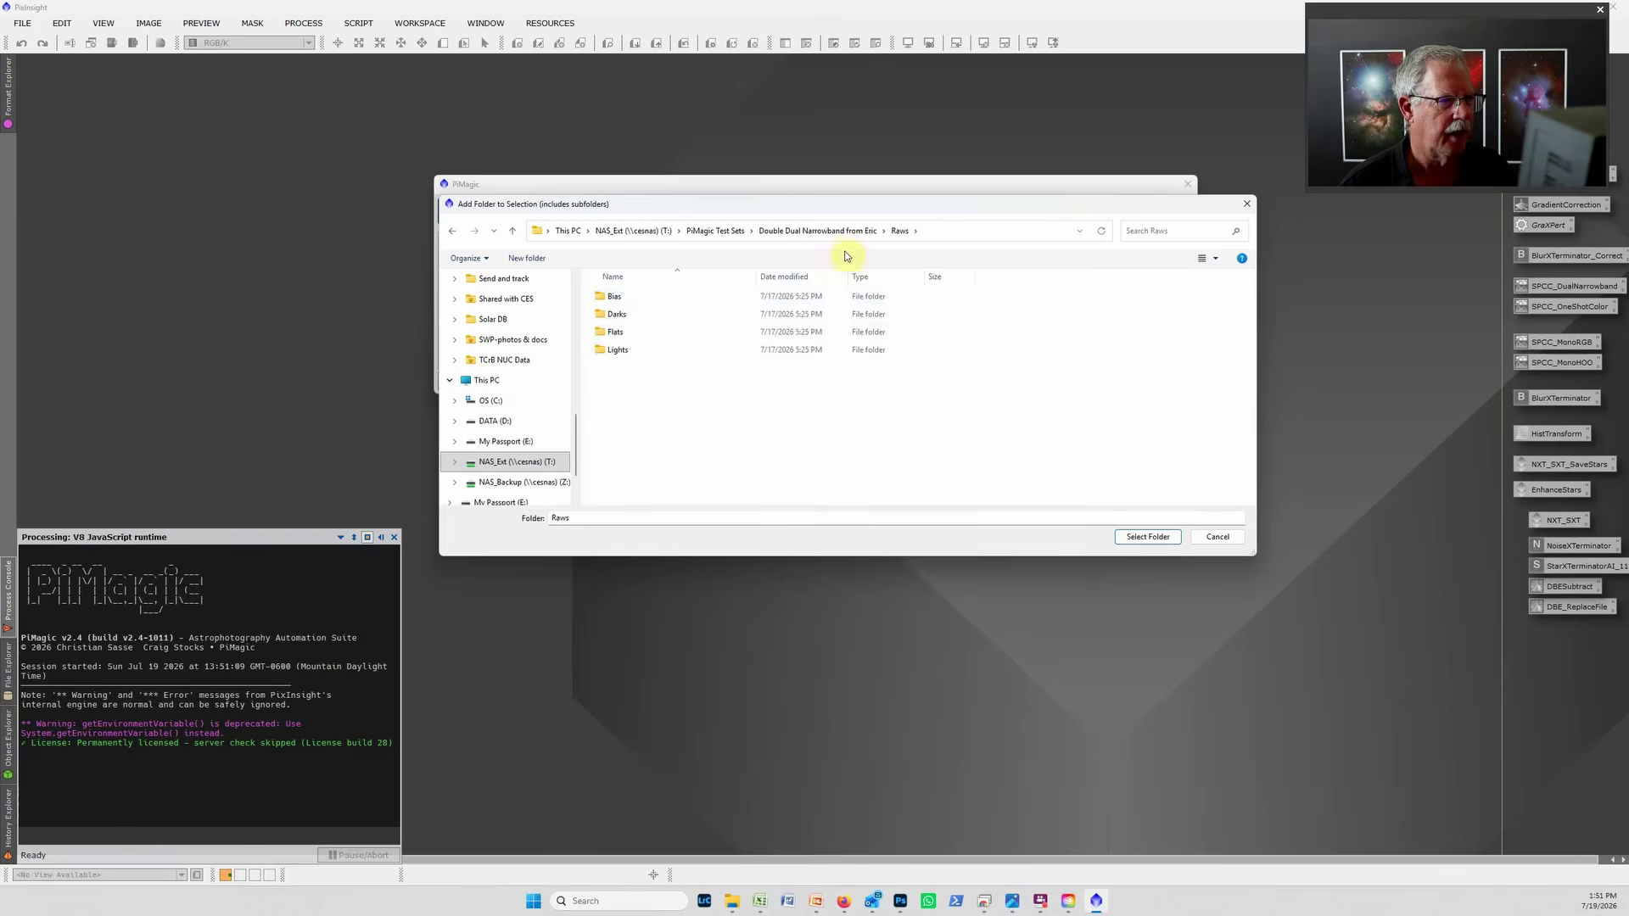
{"action": "left_click", "coordinate": [1155, 536]}
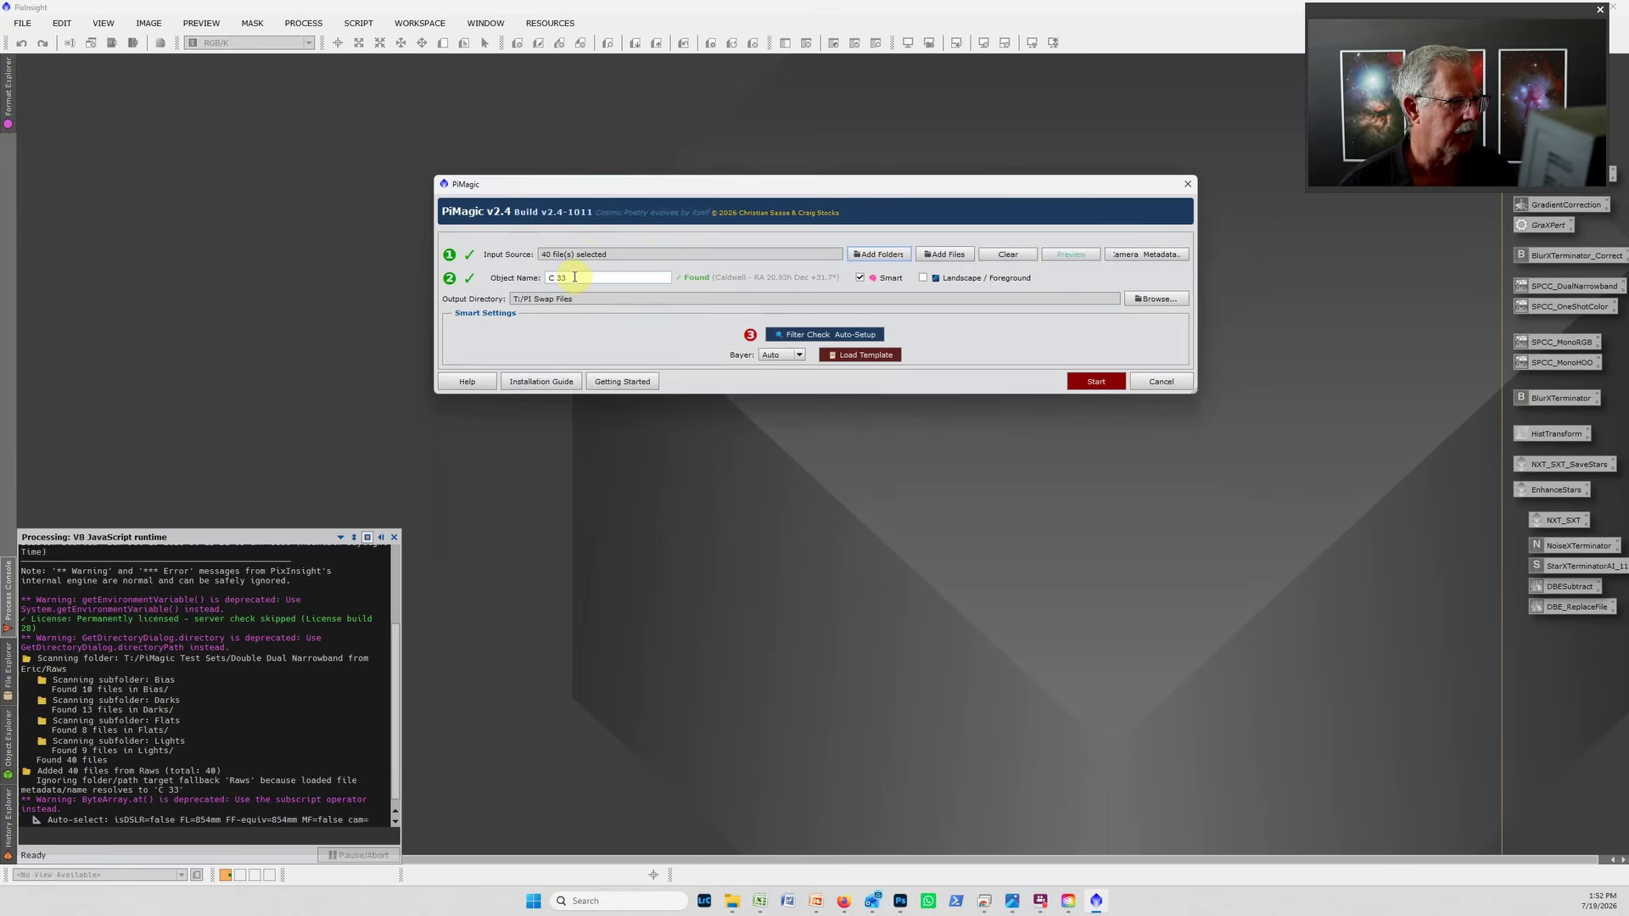
Step: Replace the detected object name with Eastern Veil
{"action": "left_click_drag", "start_coordinate": [578, 277], "coordinate": [499, 276]}
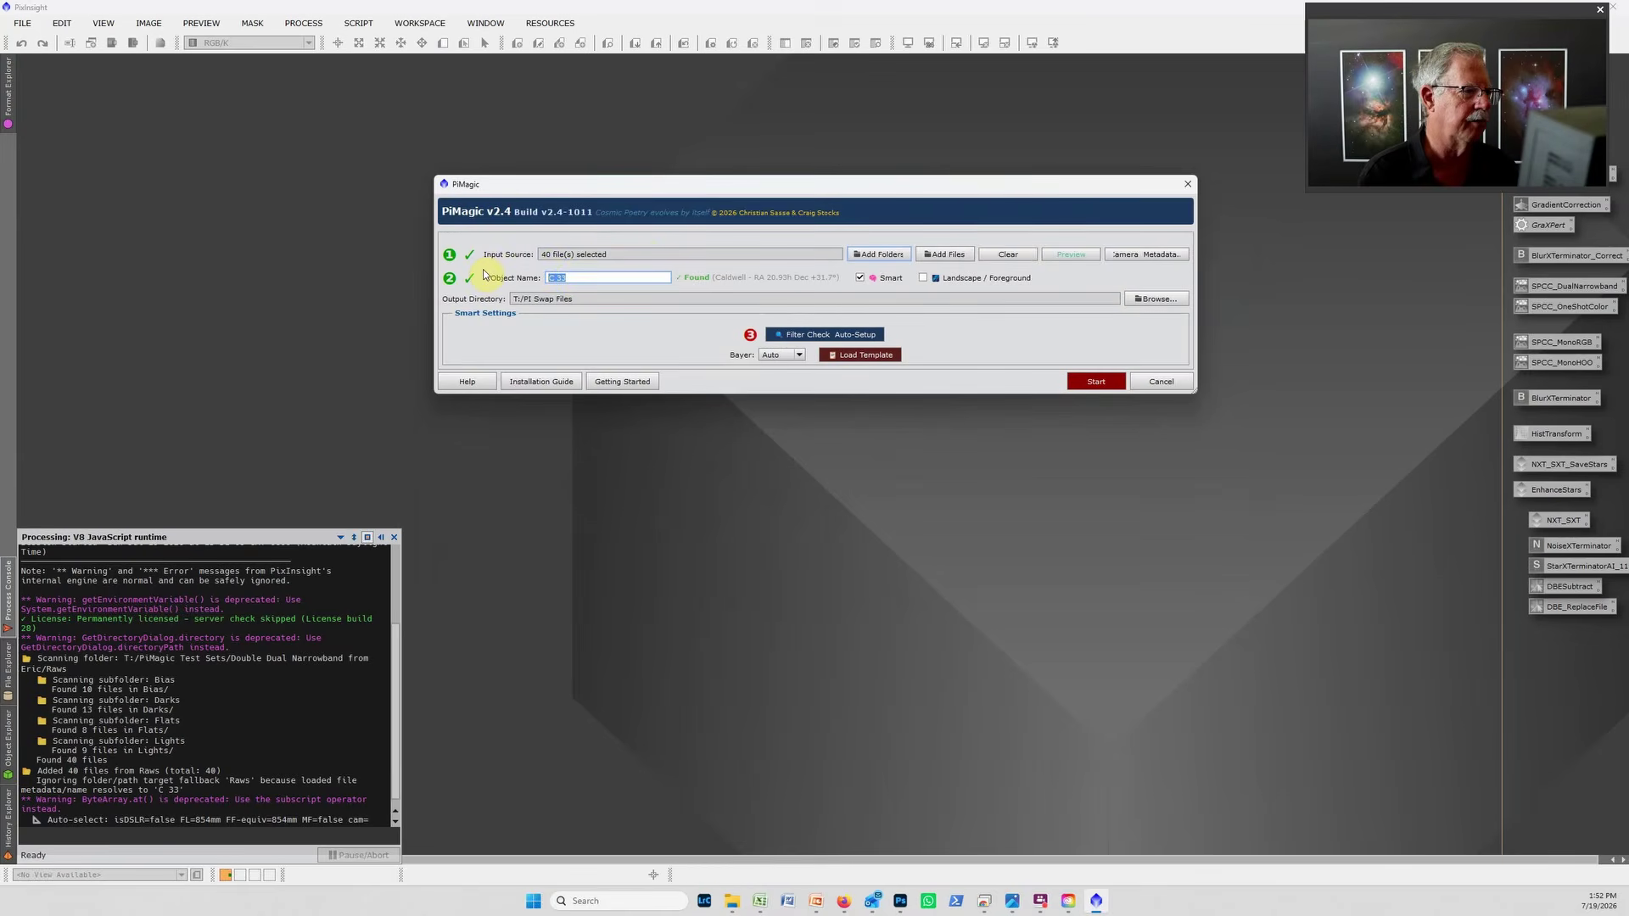
{"action": "type", "text": "Ee"}
{"action": "key", "text": "BackSpace"}
{"action": "type", "text": "a"}
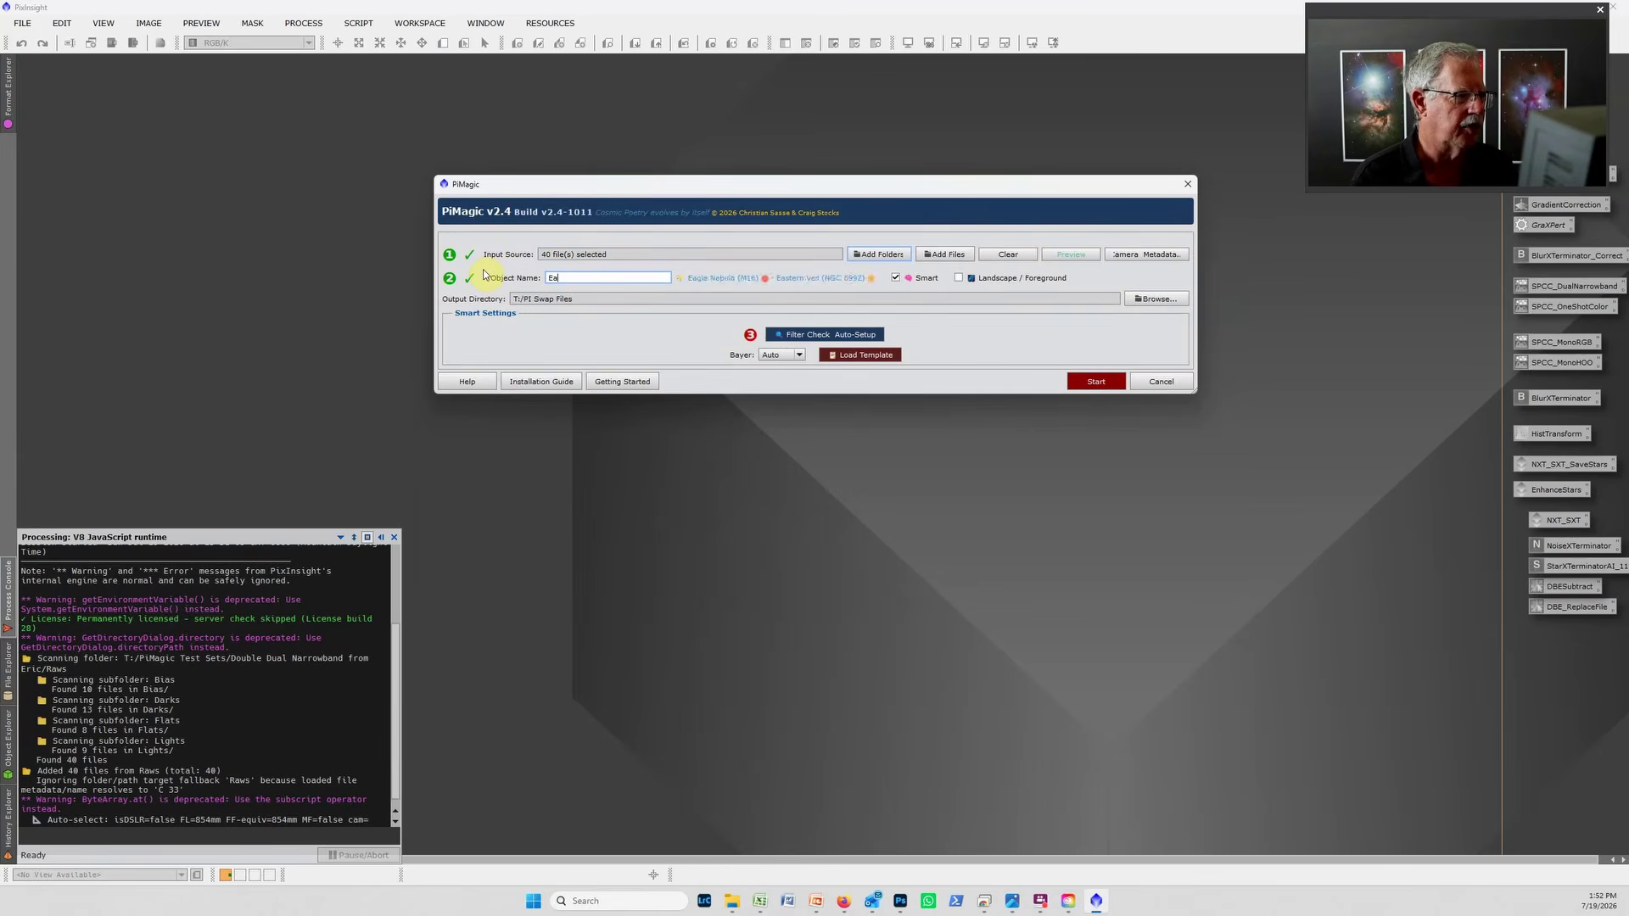
{"action": "type", "text": "stern Veil"}
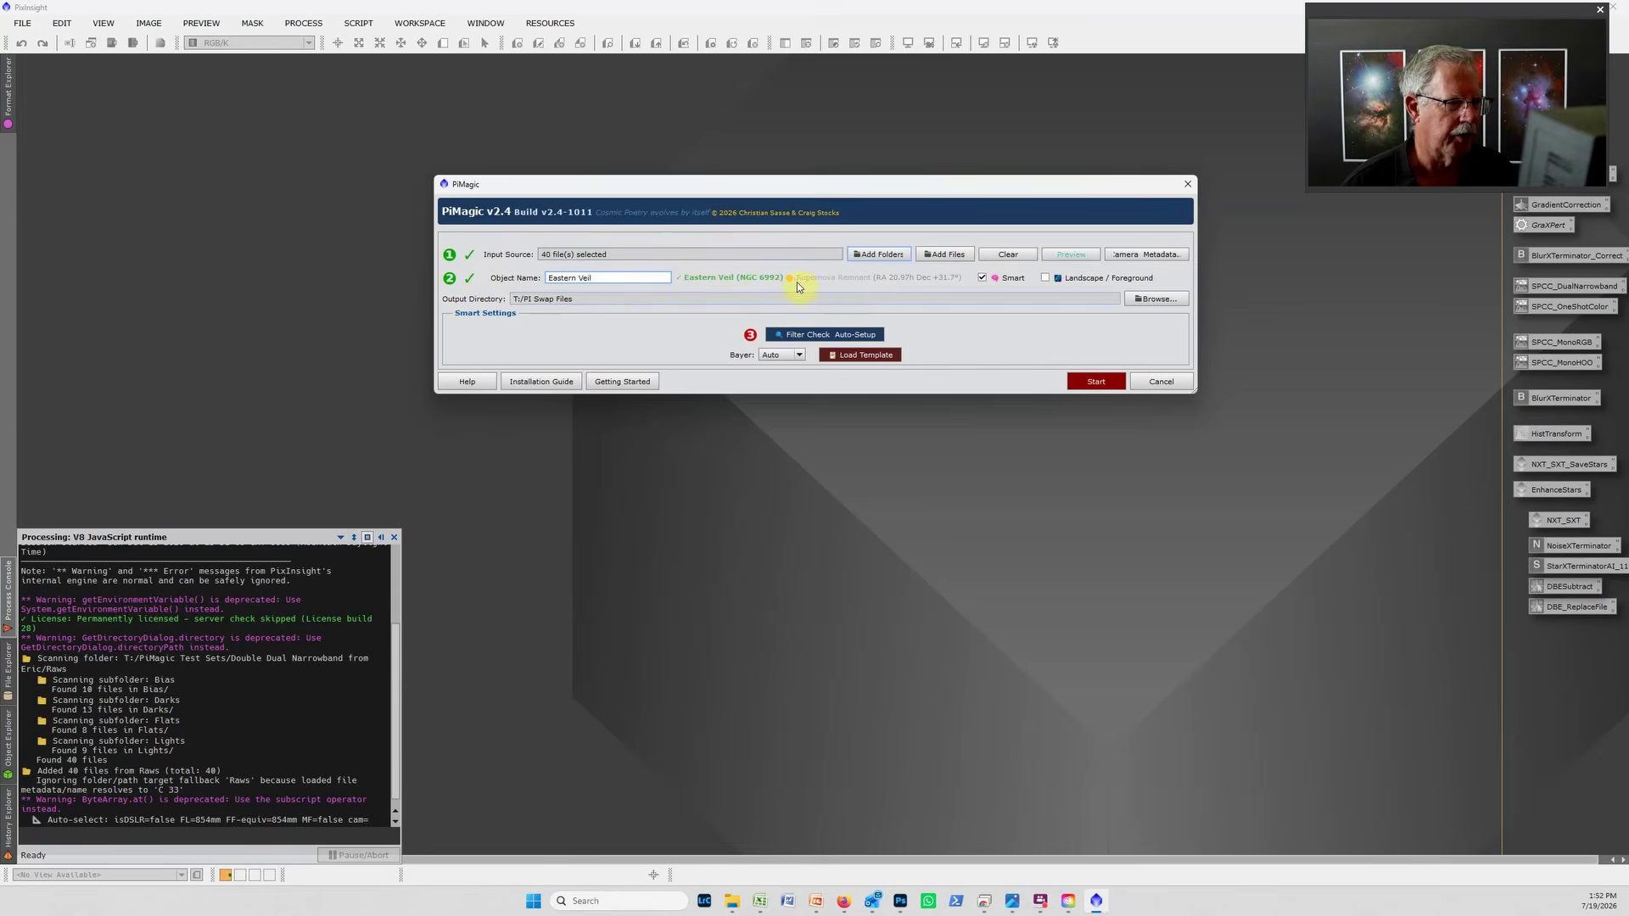
Step: Run the filter check auto-setup and map the H3O3 light frames to Dual-band OSC Ha+OIII
{"action": "left_click", "coordinate": [833, 337]}
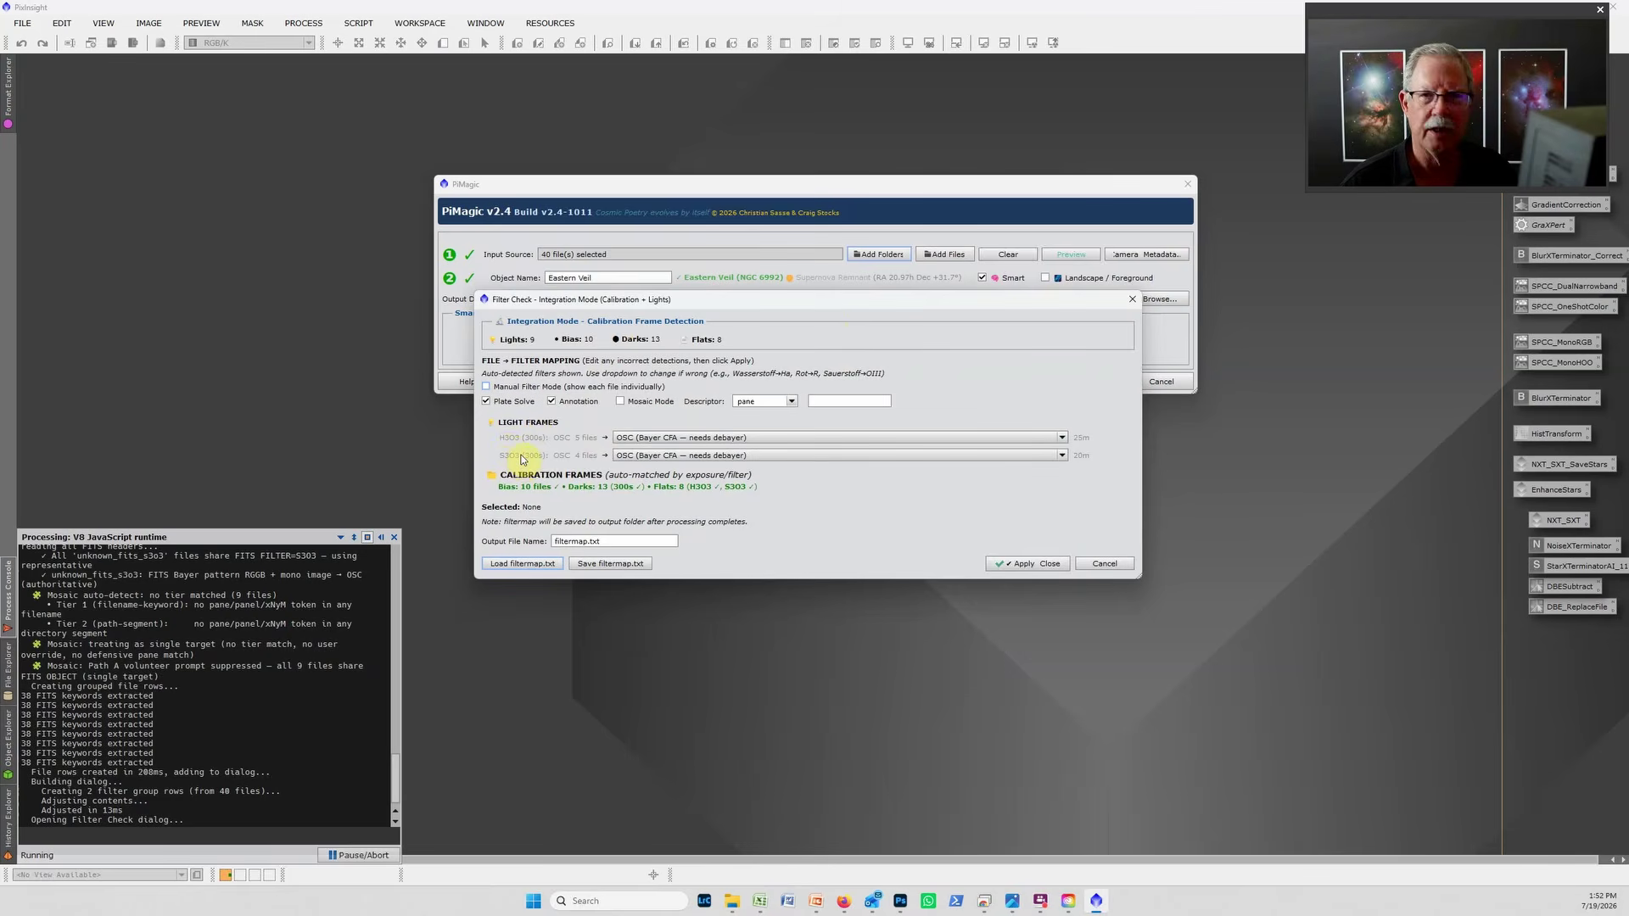
{"action": "mouse_move", "coordinate": [521, 458]}
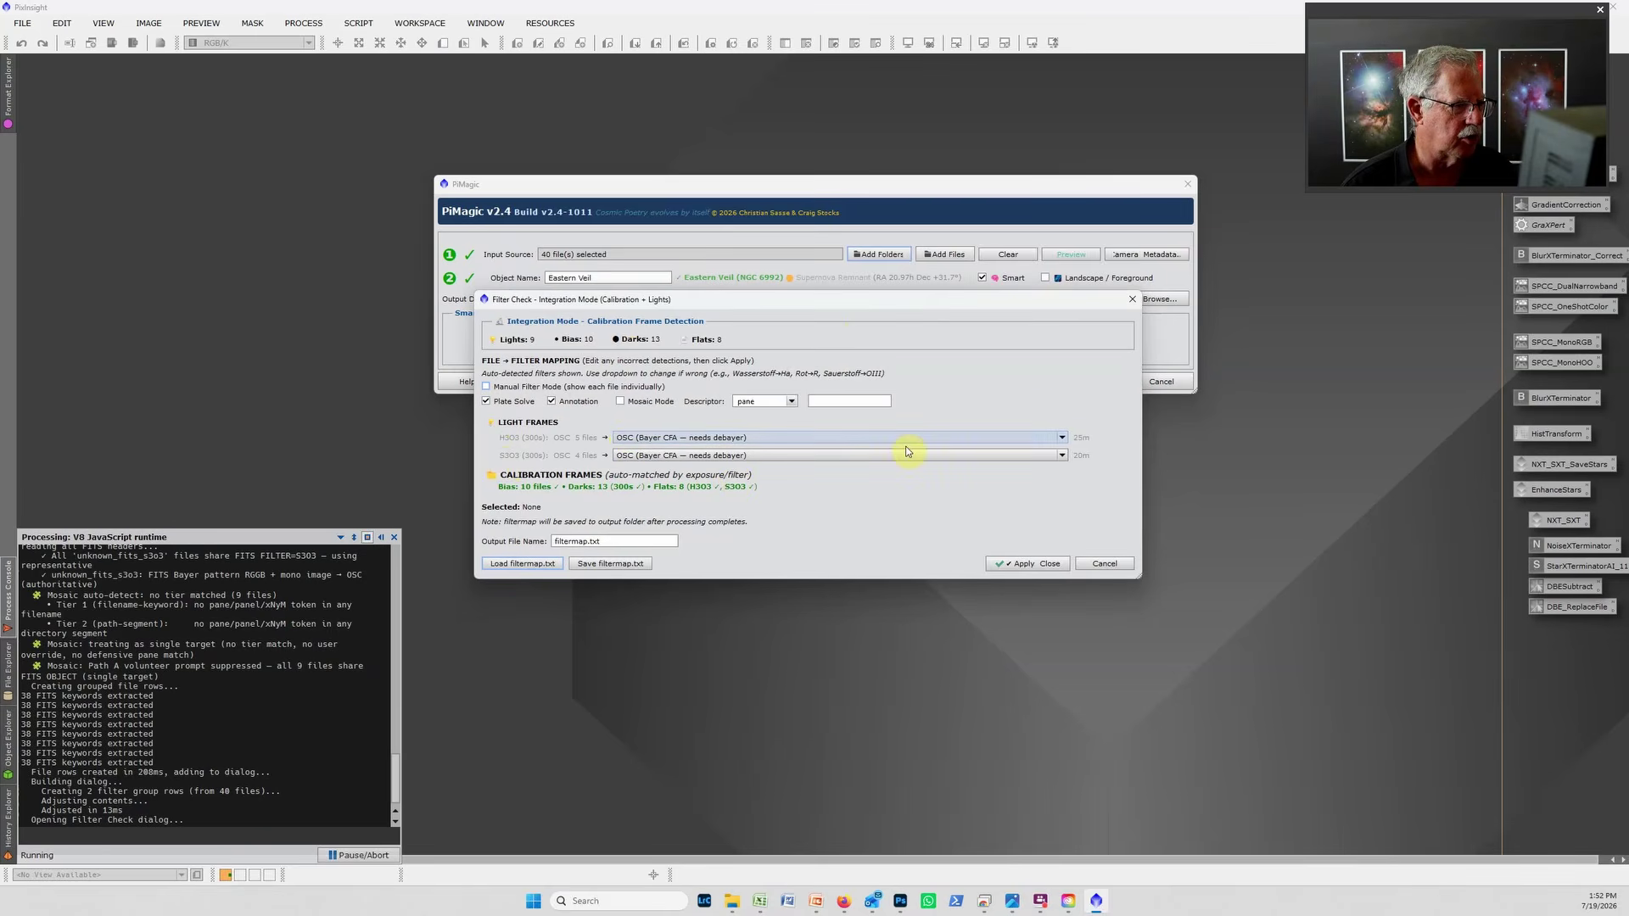
{"action": "left_click", "coordinate": [1061, 438]}
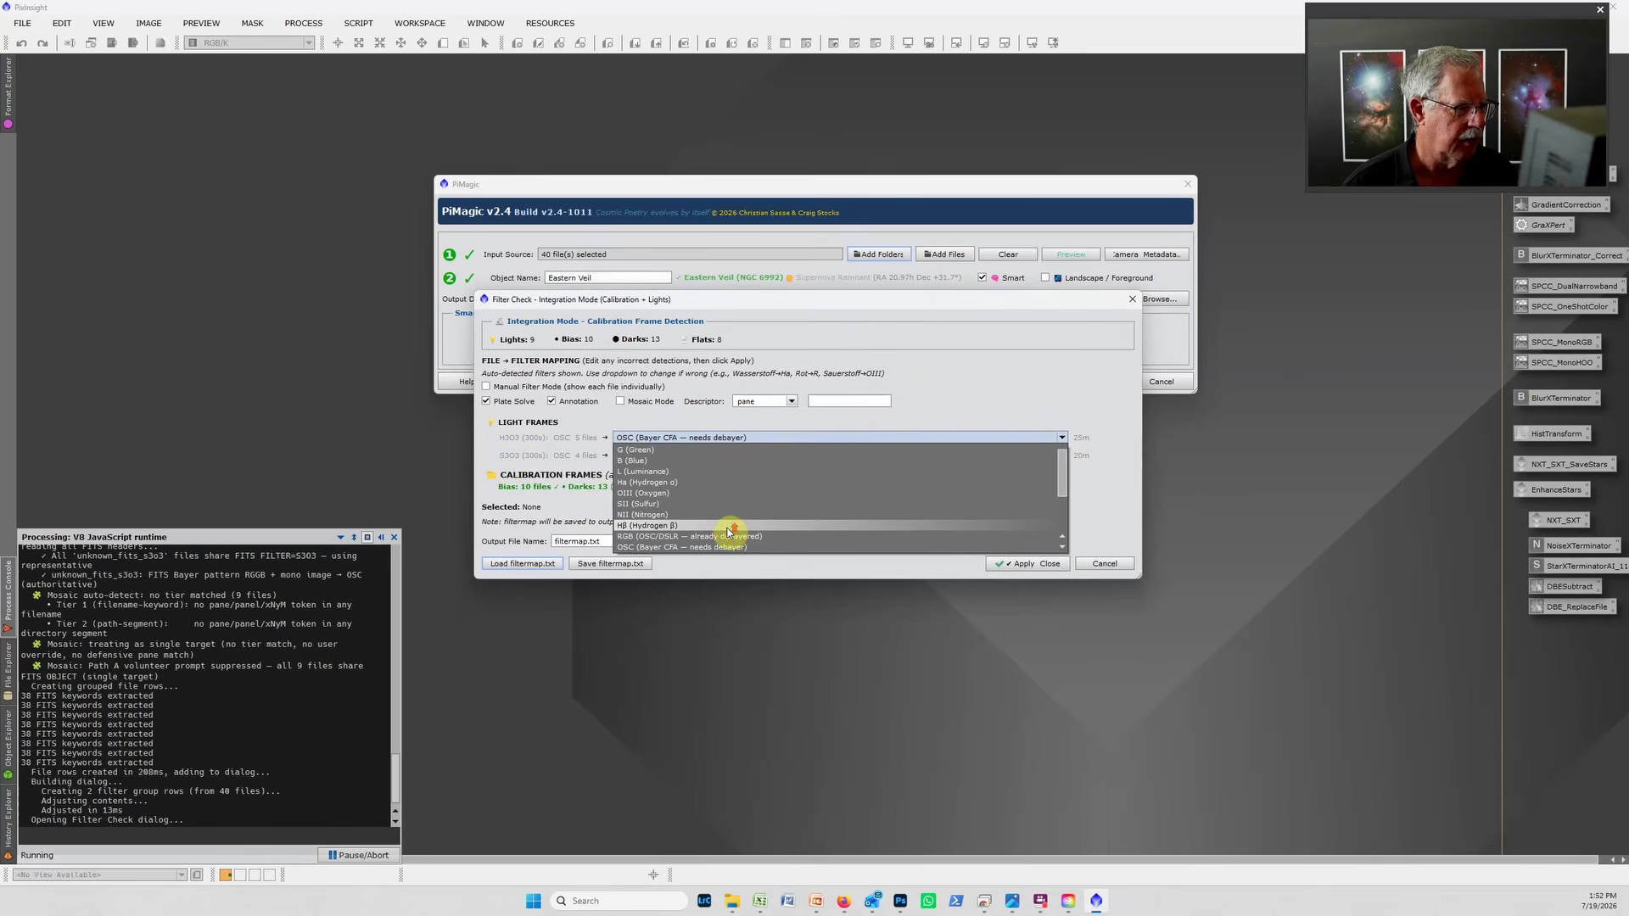
{"action": "scroll", "coordinate": [727, 532], "scroll_direction": "down", "scroll_amount": 4}
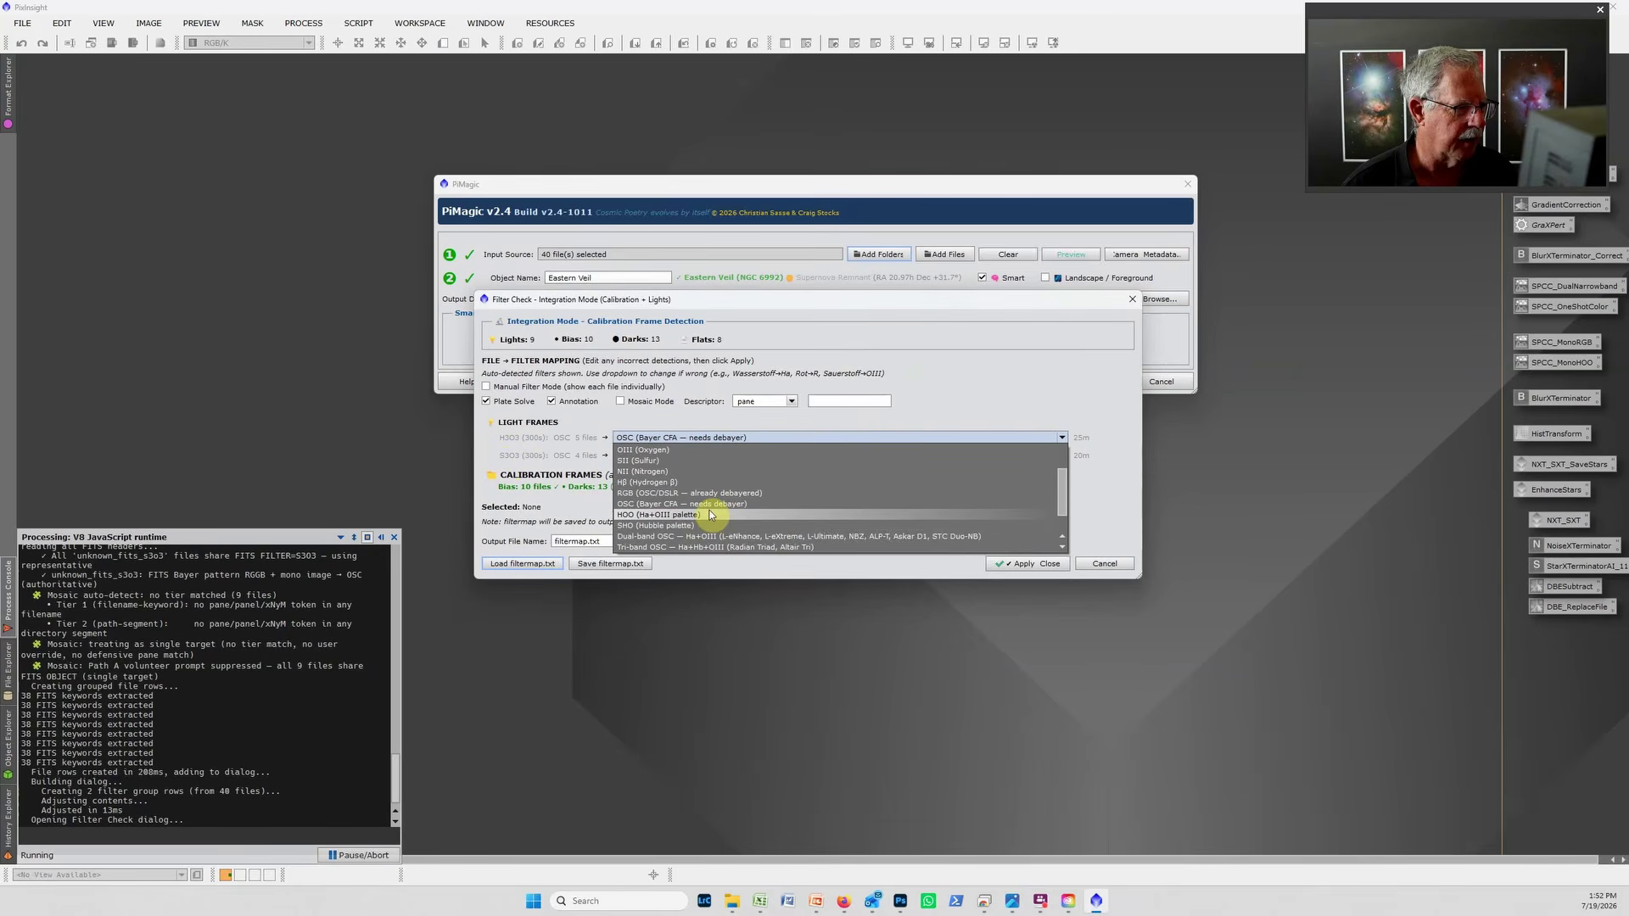
{"action": "left_click", "coordinate": [710, 541]}
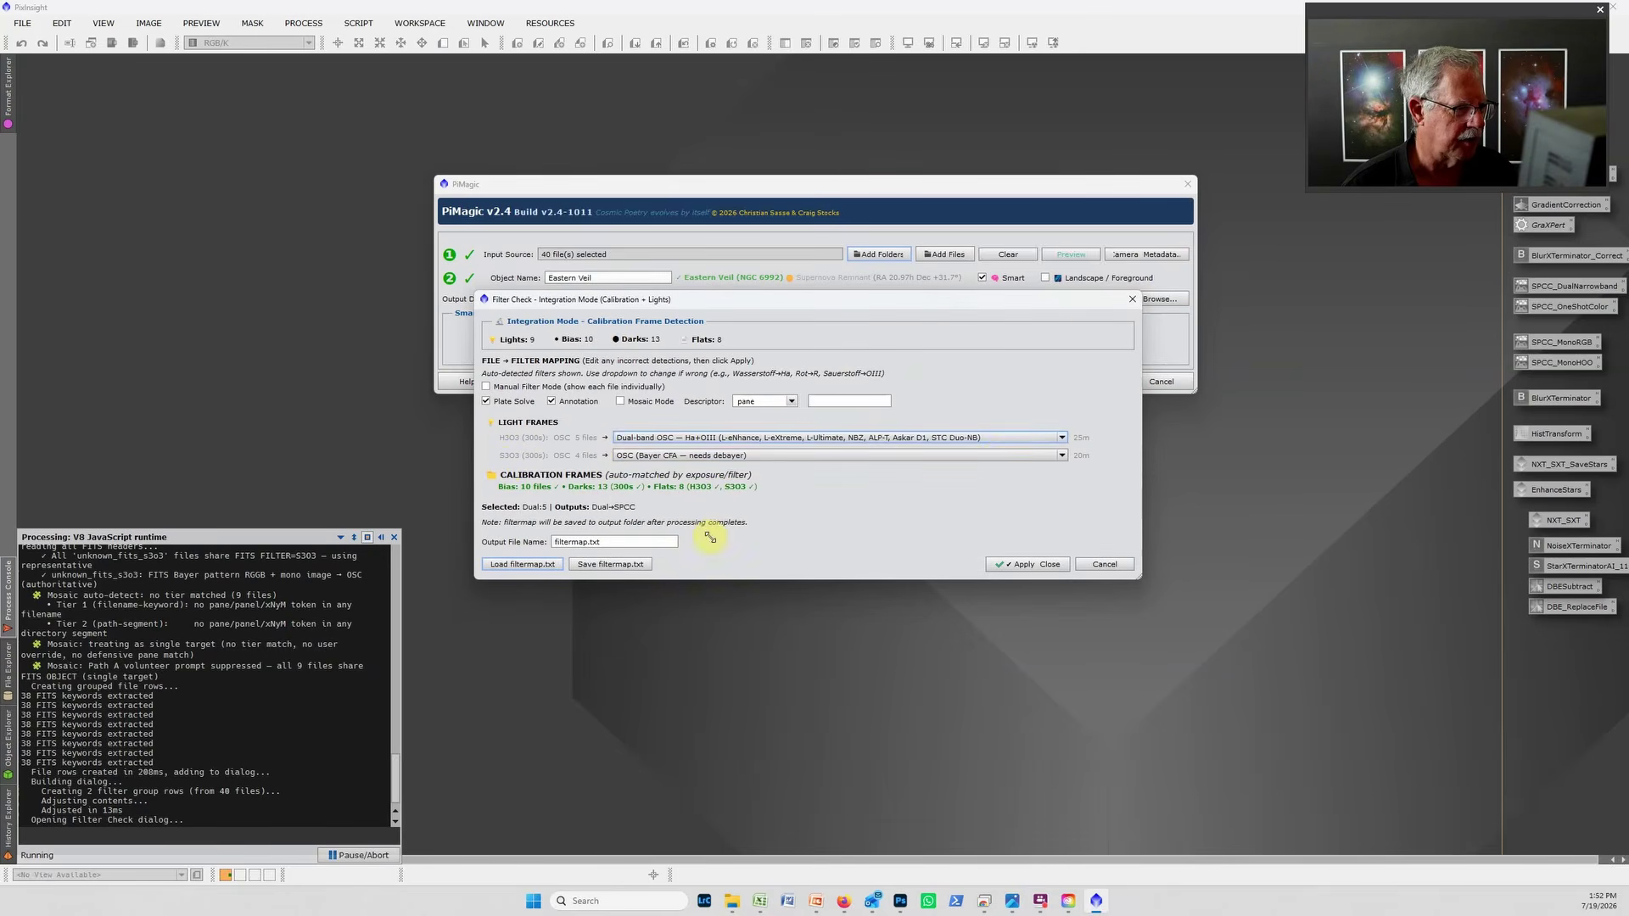
Step: Map the S3O3 light frames to Dual-band OSC SII+OIII (Askar D2, Antlia ALP-T SII/Hb)
{"action": "left_click", "coordinate": [1061, 456]}
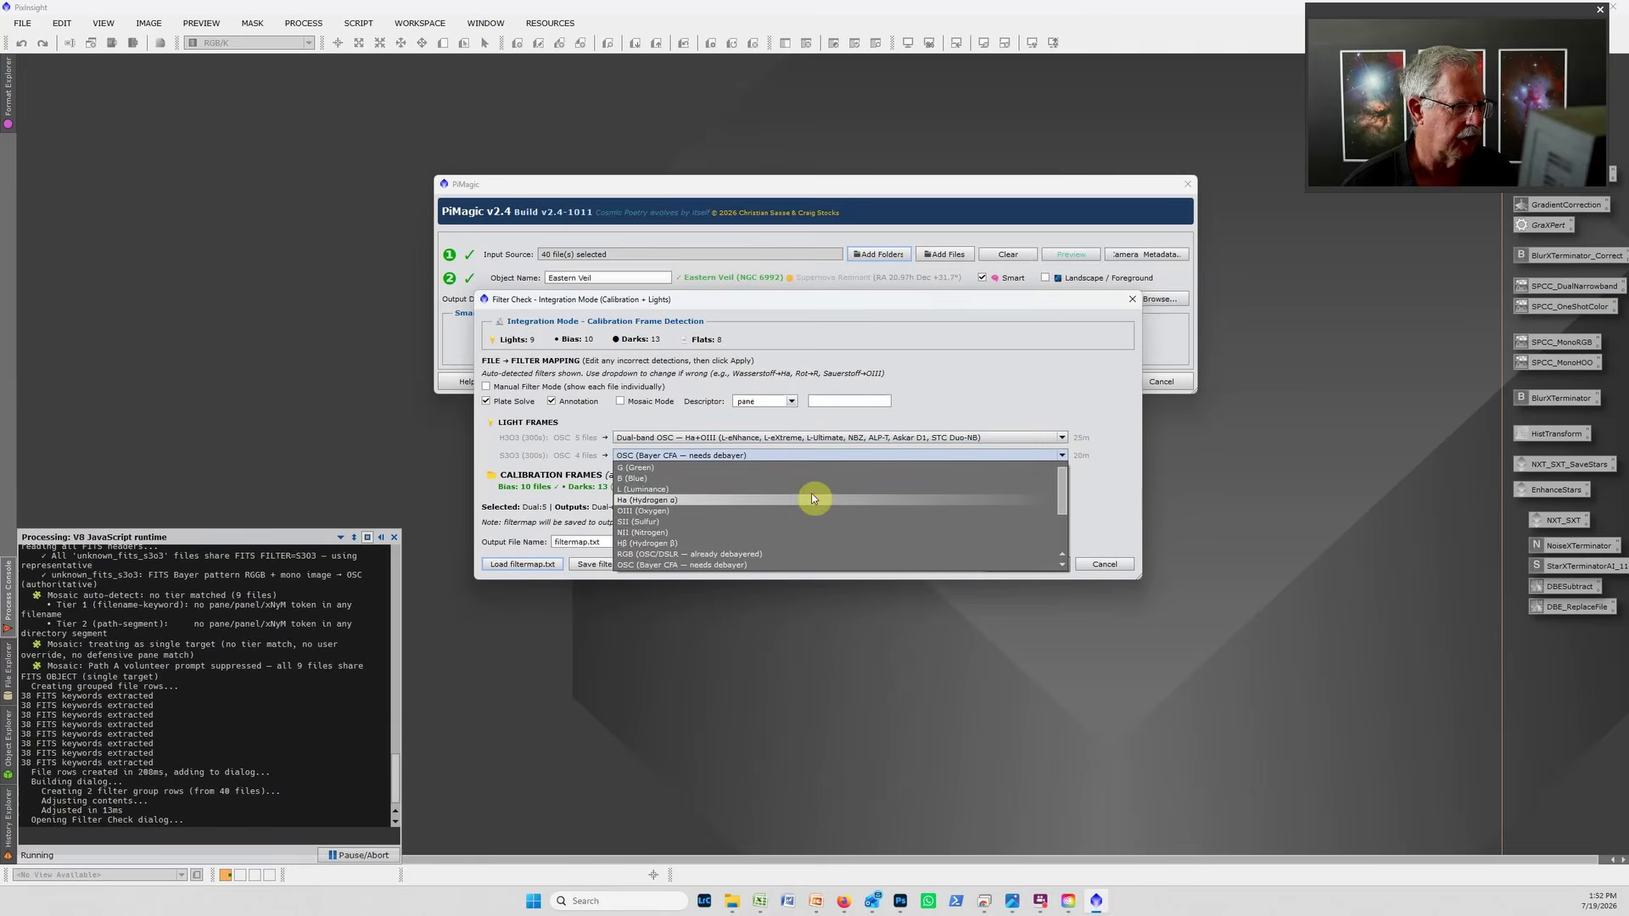
{"action": "scroll", "coordinate": [704, 543], "scroll_direction": "down", "scroll_amount": 3}
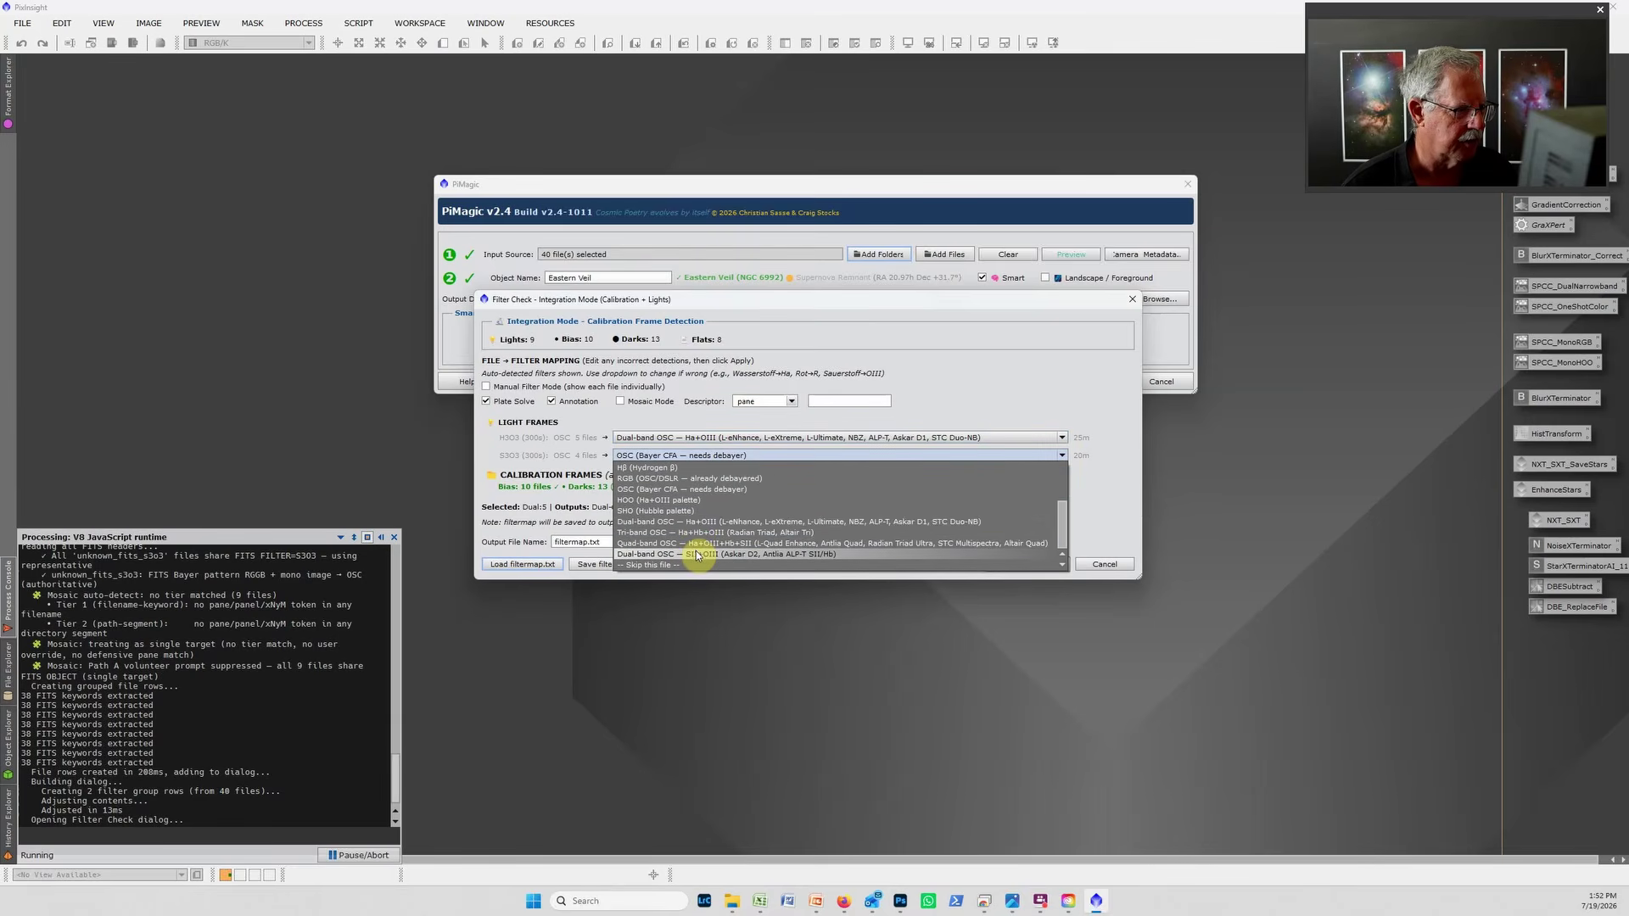
{"action": "left_click", "coordinate": [709, 554]}
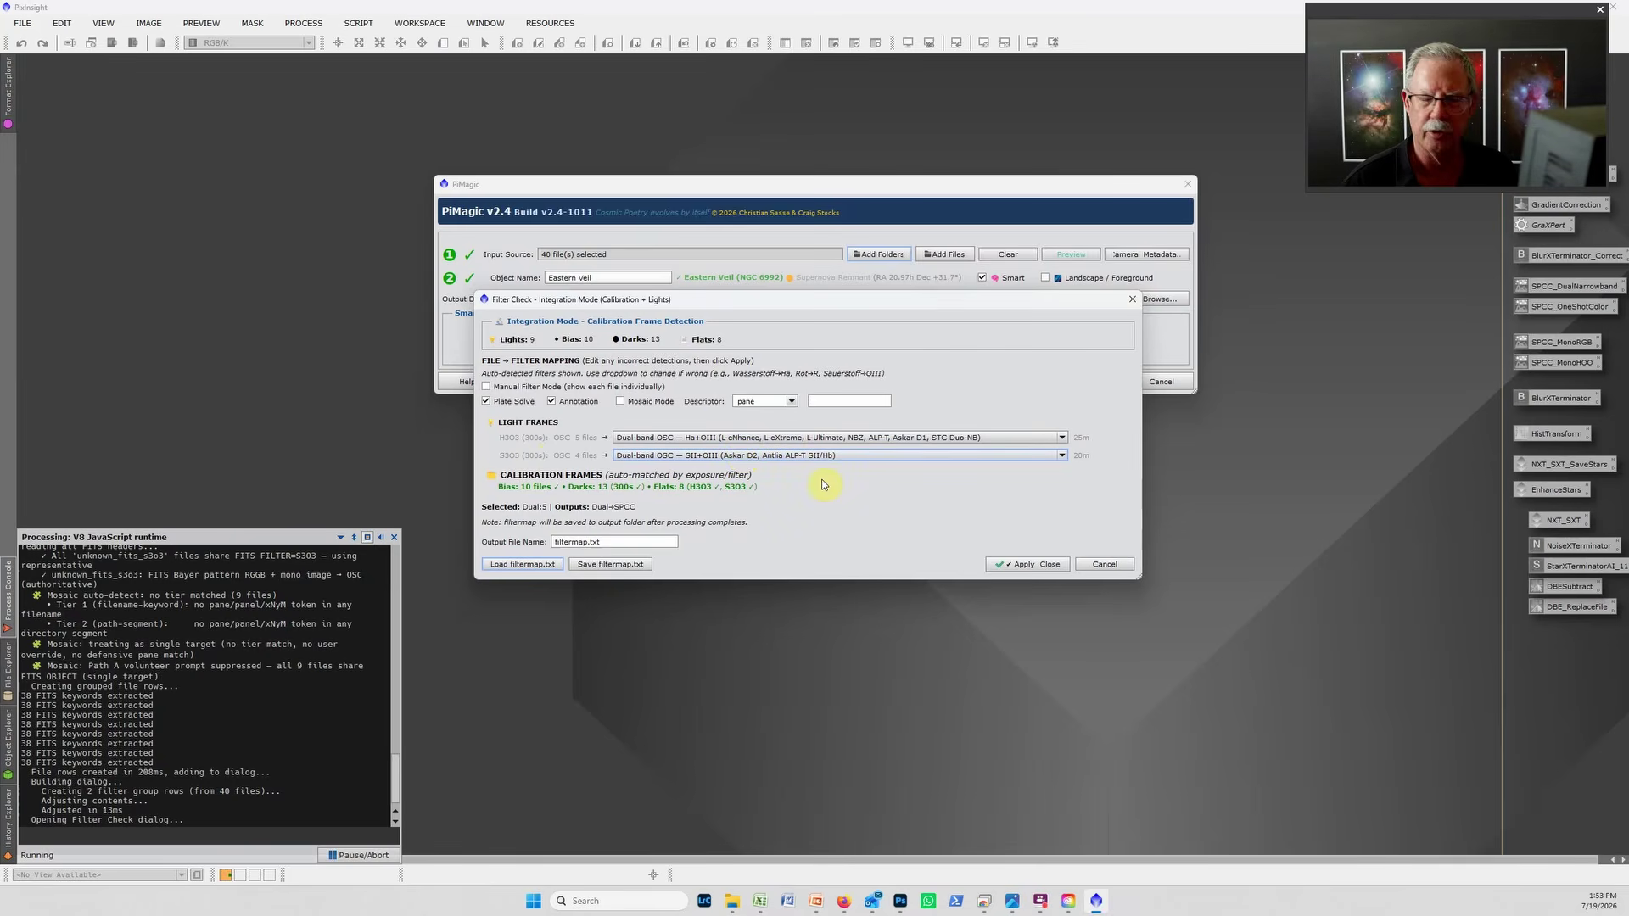
Step: Apply the filter mapping, accept the astrometry notice and skip choosing a substitute flat
{"action": "left_click", "coordinate": [1018, 565]}
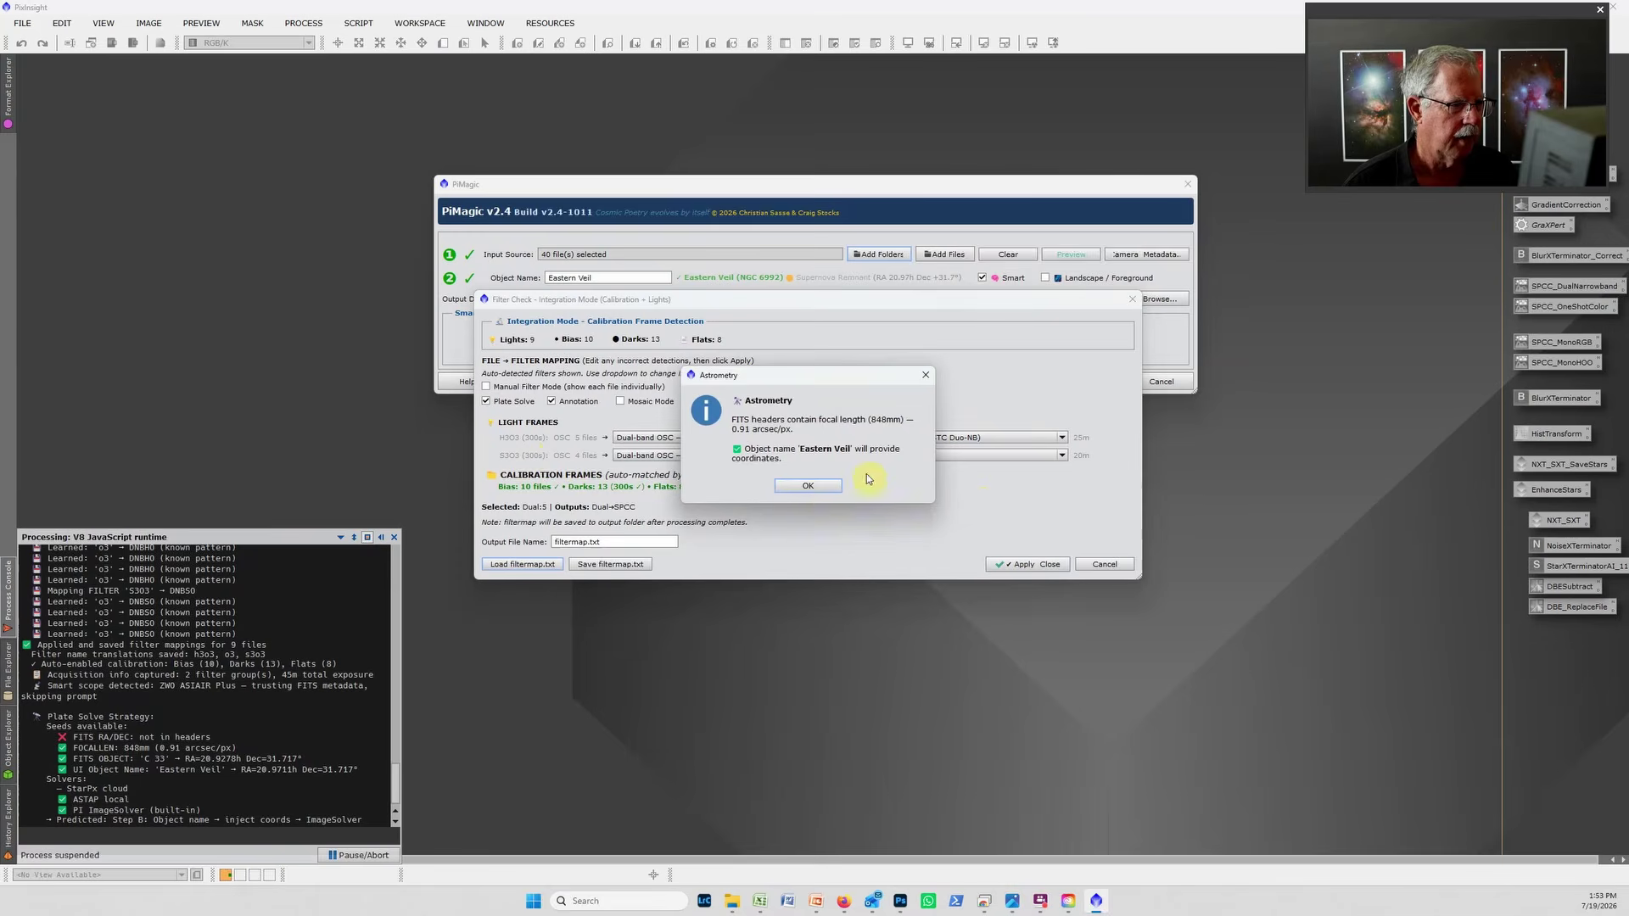
{"action": "left_click", "coordinate": [808, 486]}
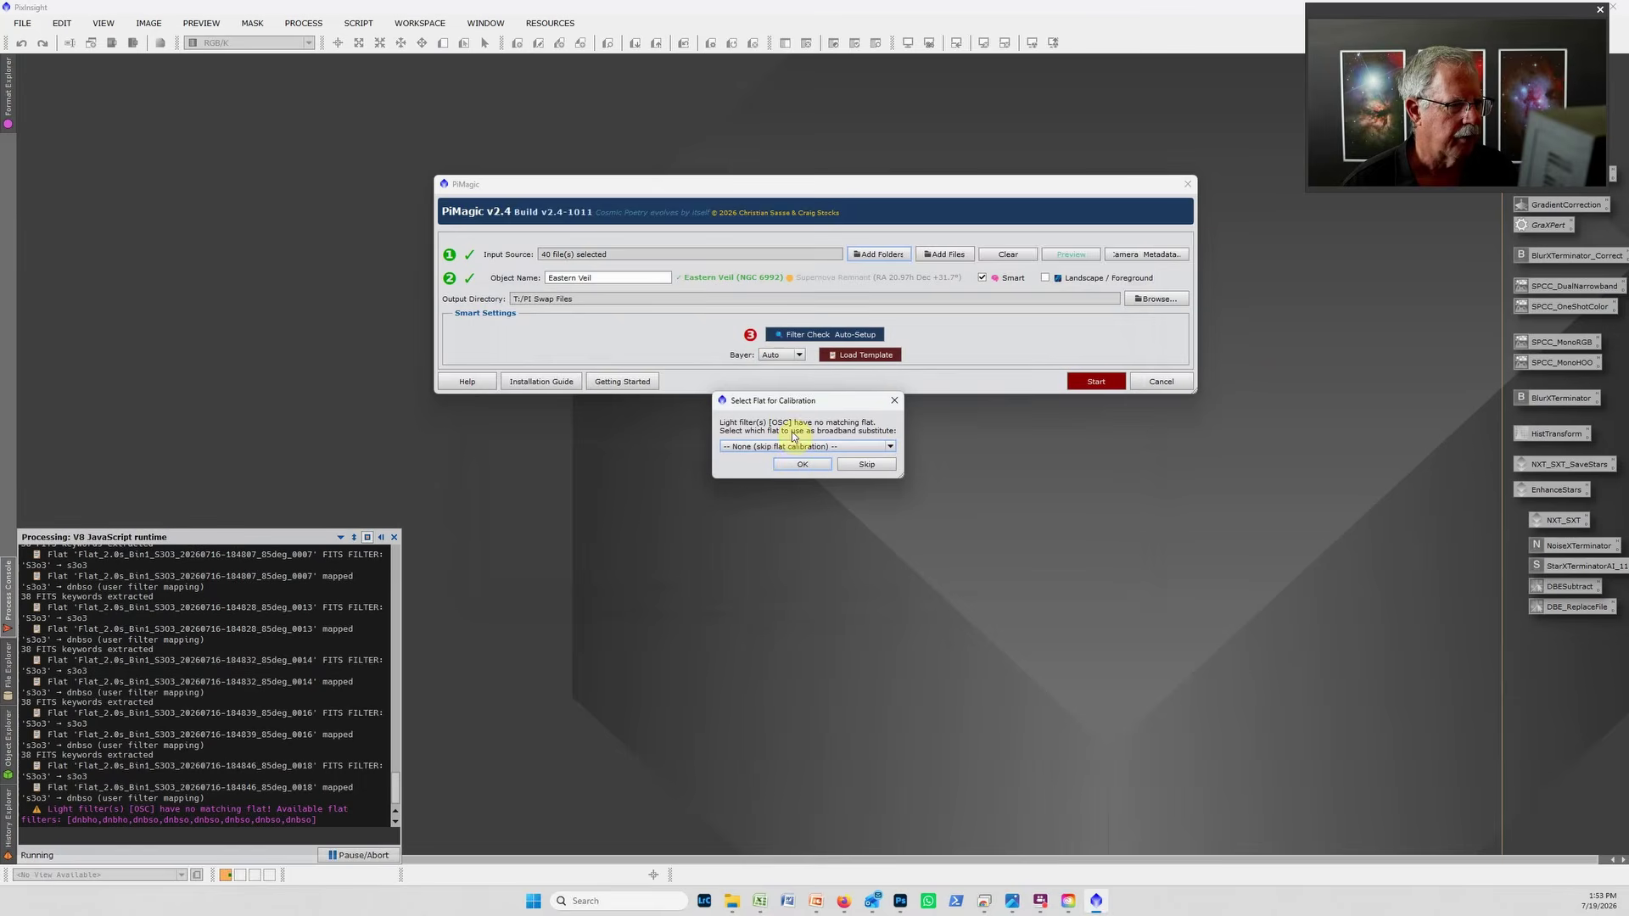
{"action": "left_click", "coordinate": [870, 464]}
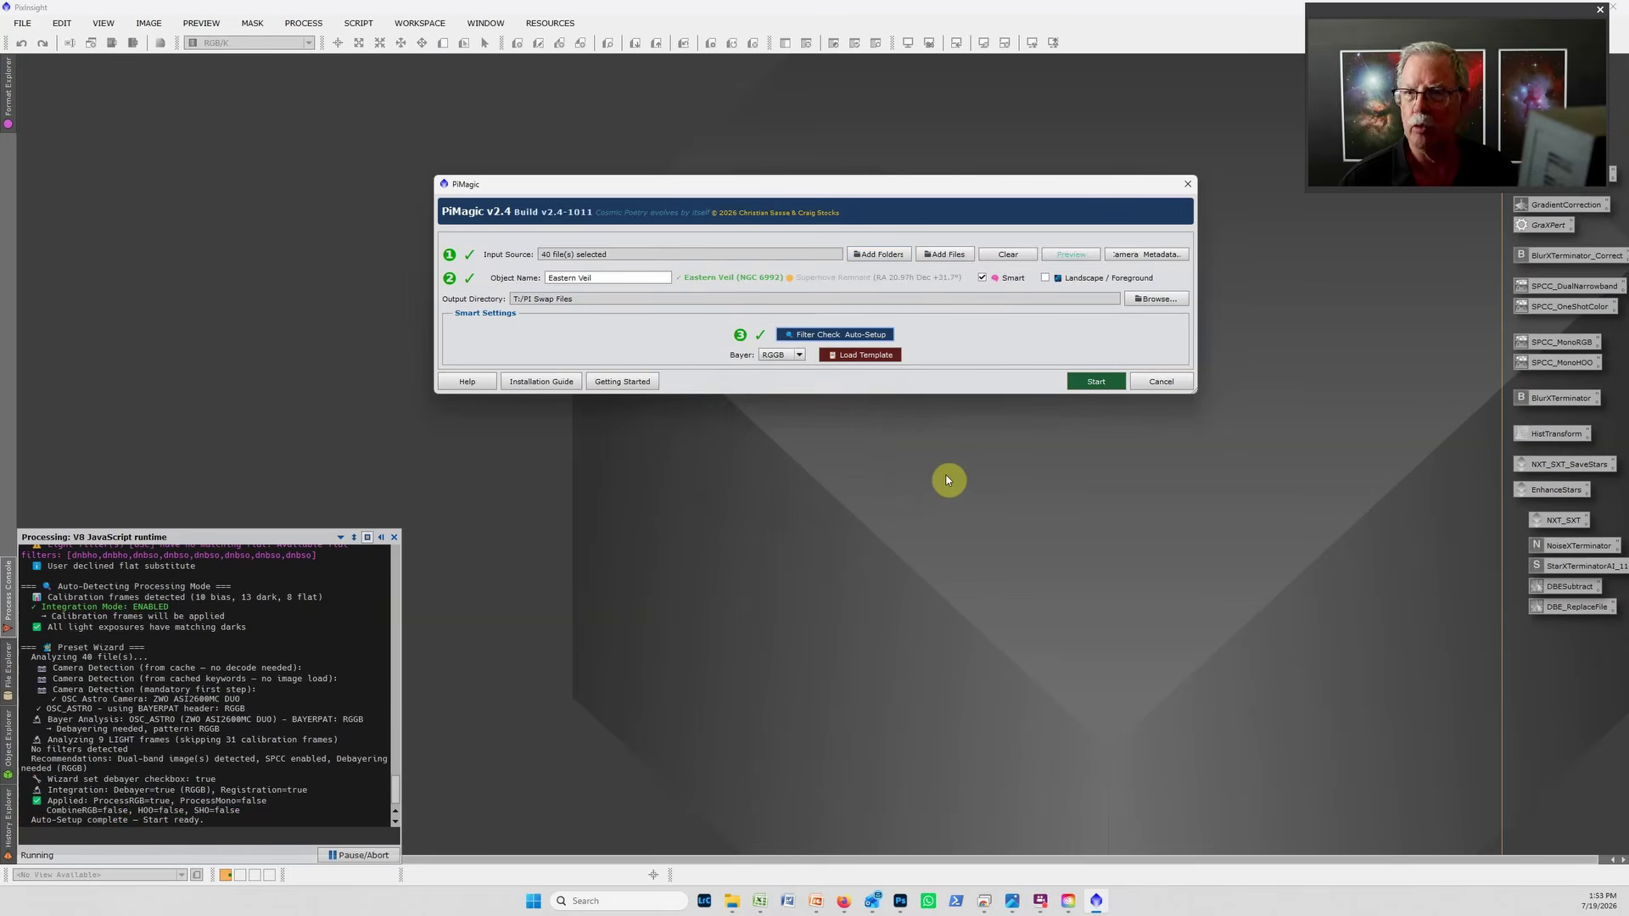
{"action": "left_click", "coordinate": [1086, 383]}
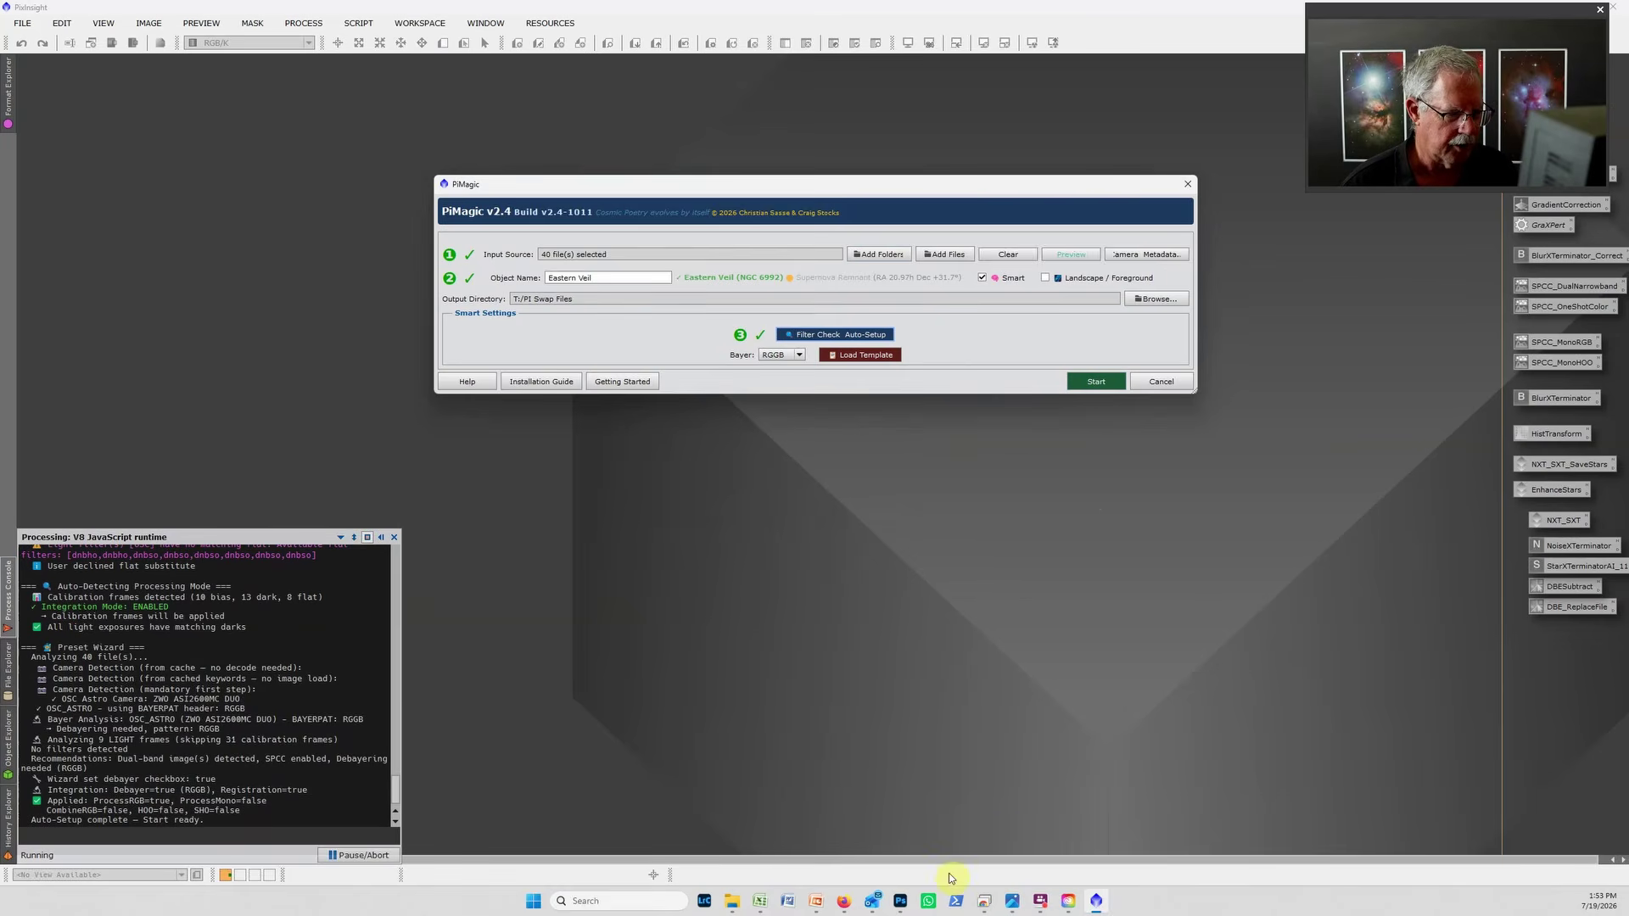
{"action": "left_click", "coordinate": [901, 906]}
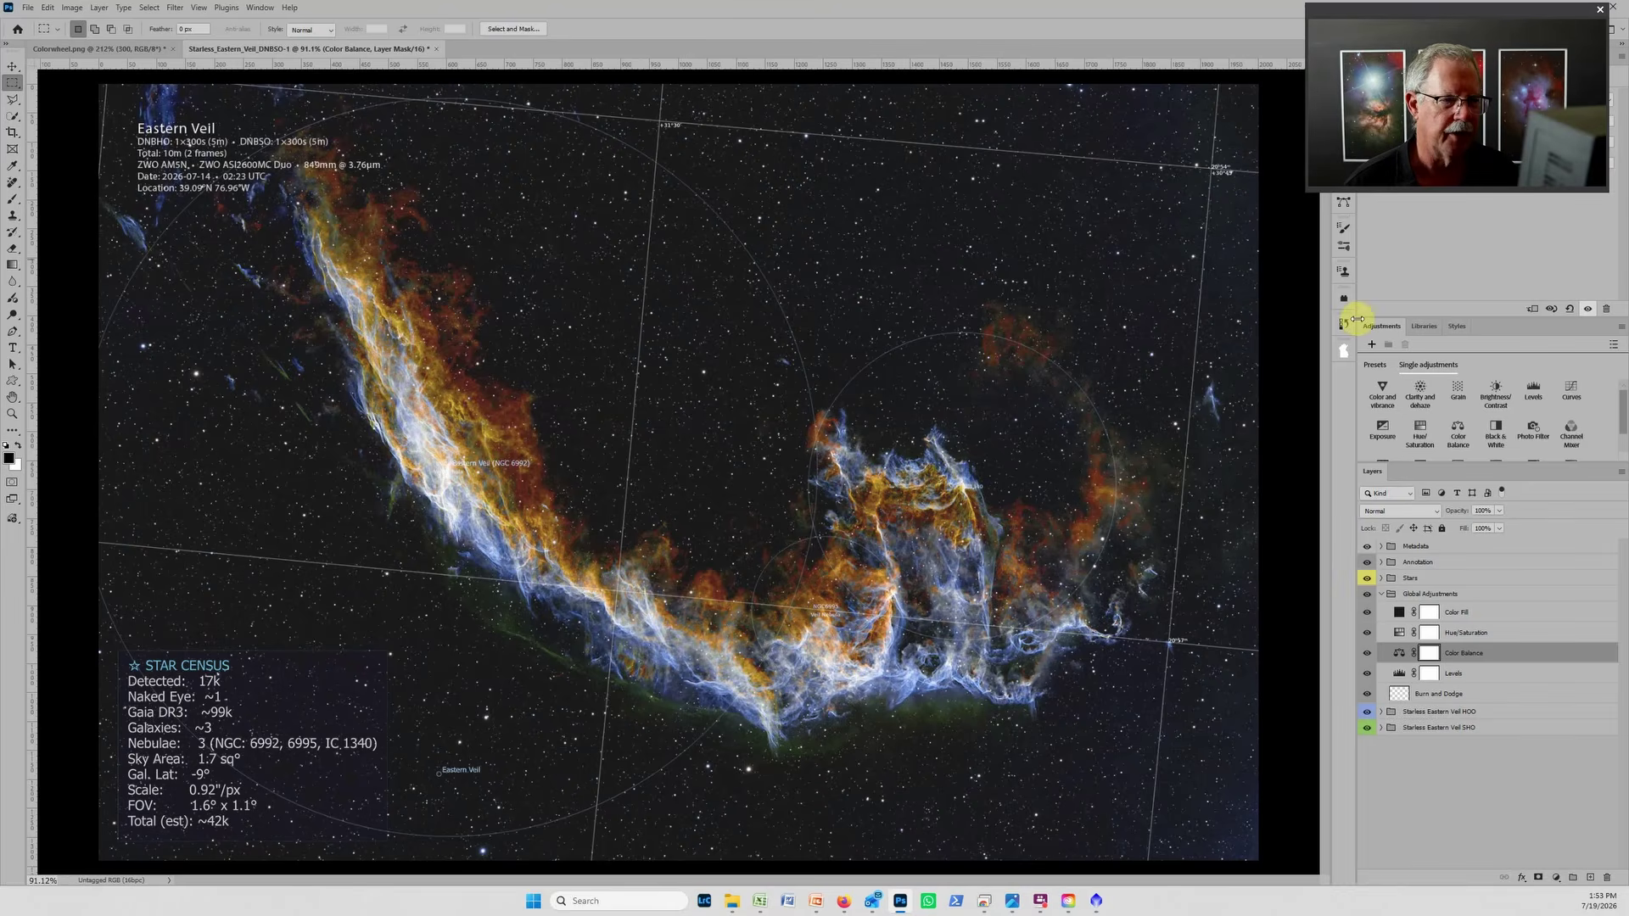
{"action": "left_click", "coordinate": [1343, 353]}
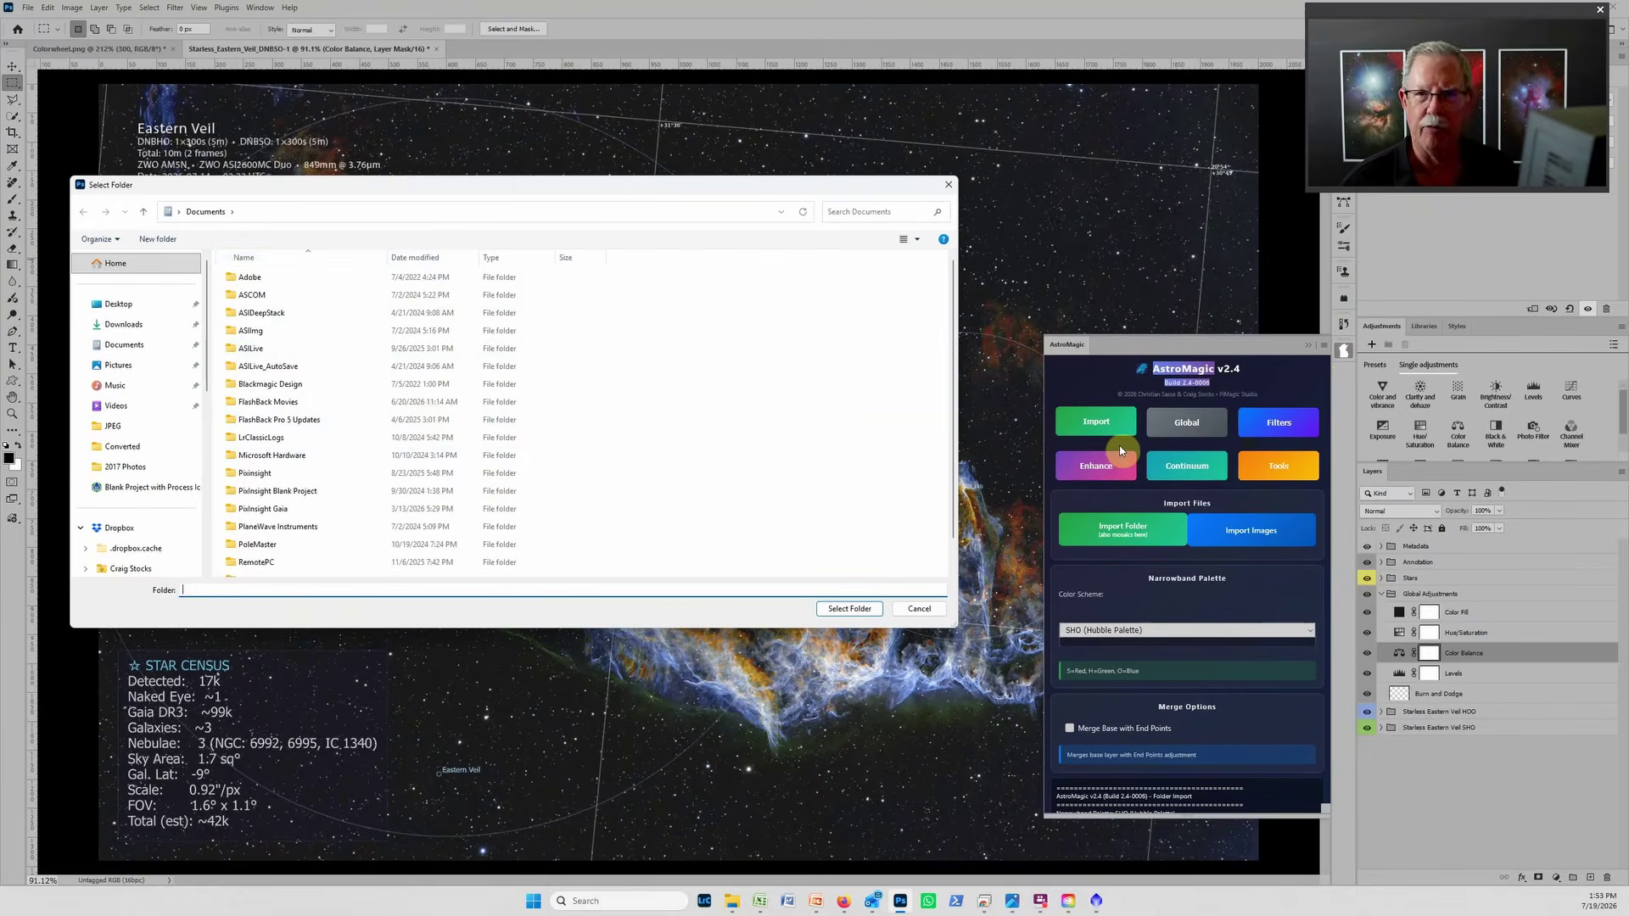
{"action": "scroll", "coordinate": [146, 484], "scroll_direction": "down", "scroll_amount": 10}
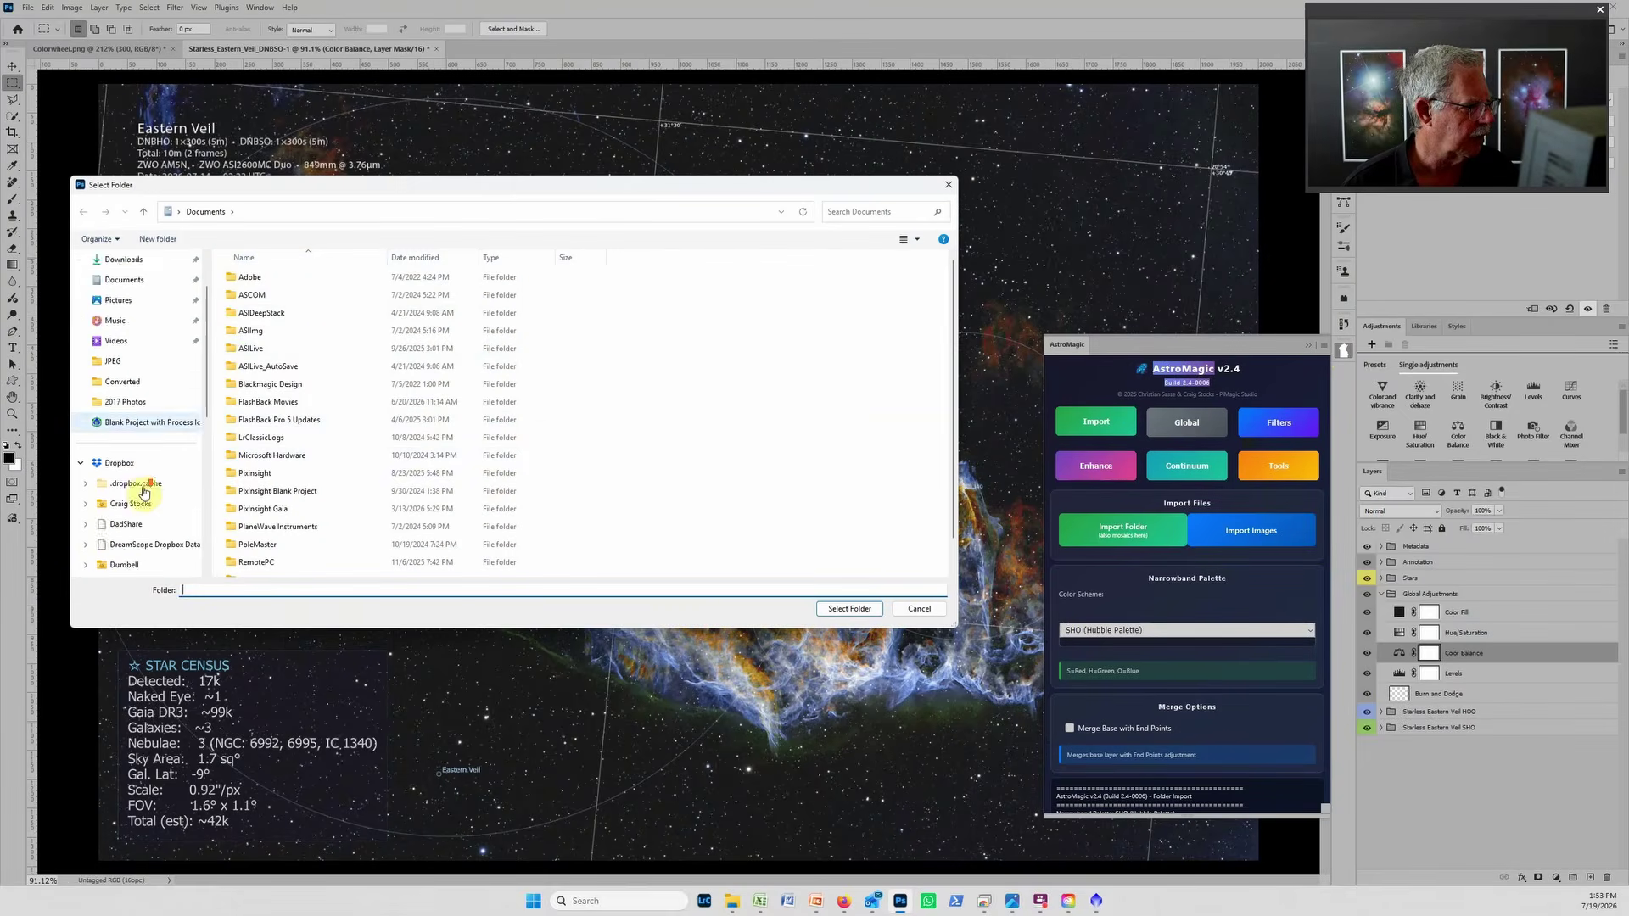
{"action": "left_click", "coordinate": [149, 484]}
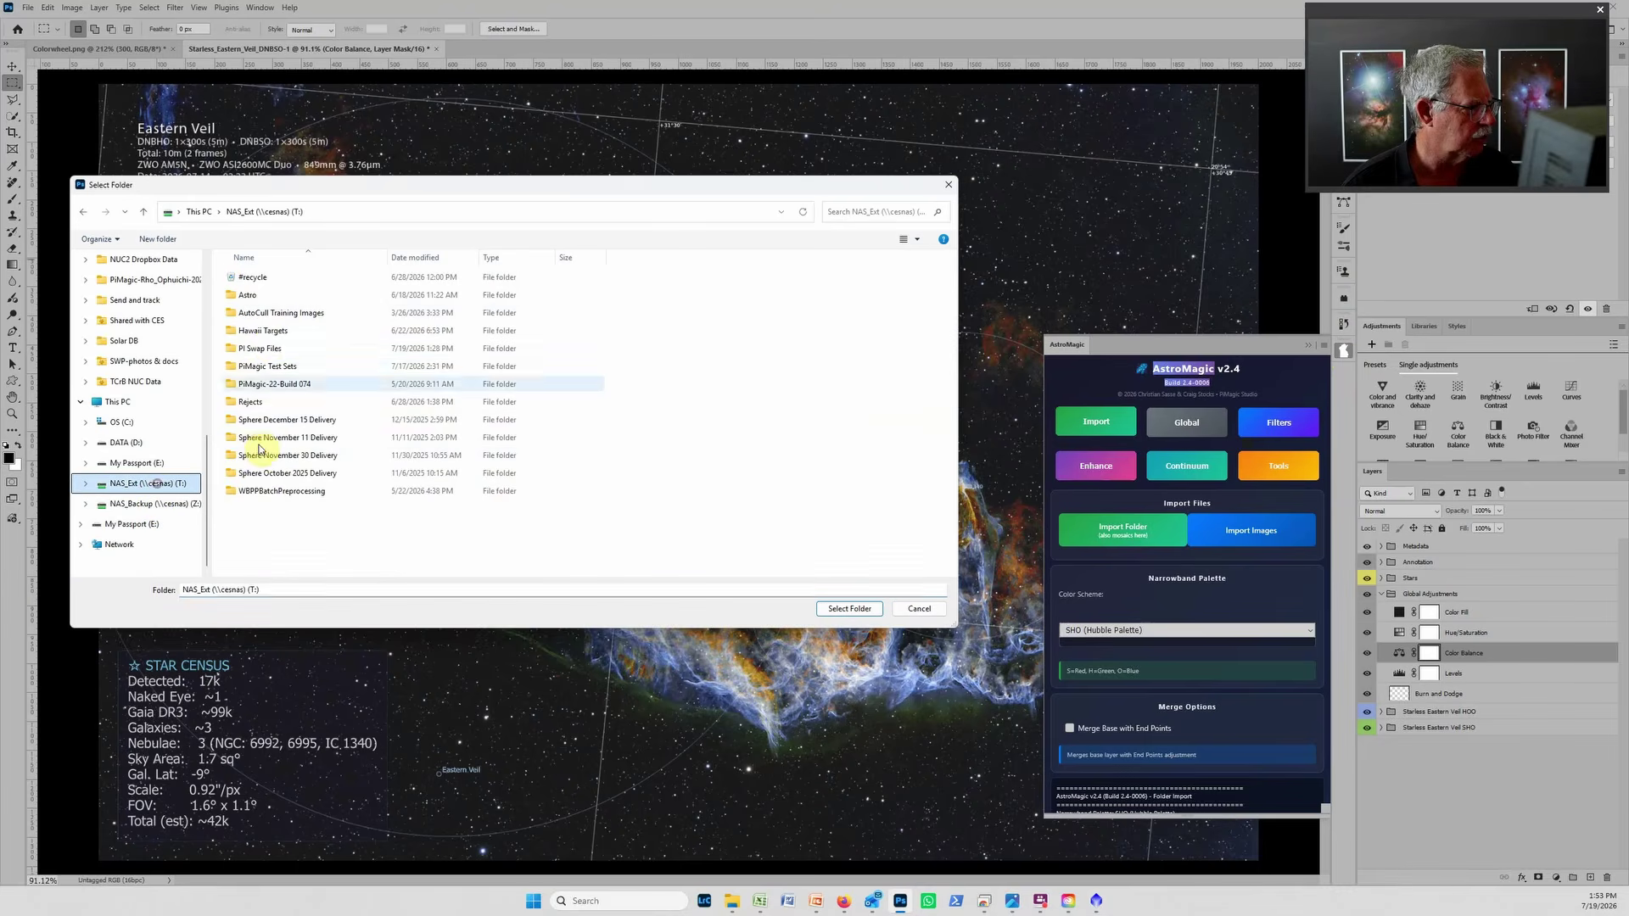
{"action": "double_click", "coordinate": [272, 350]}
{"action": "left_click", "coordinate": [333, 276]}
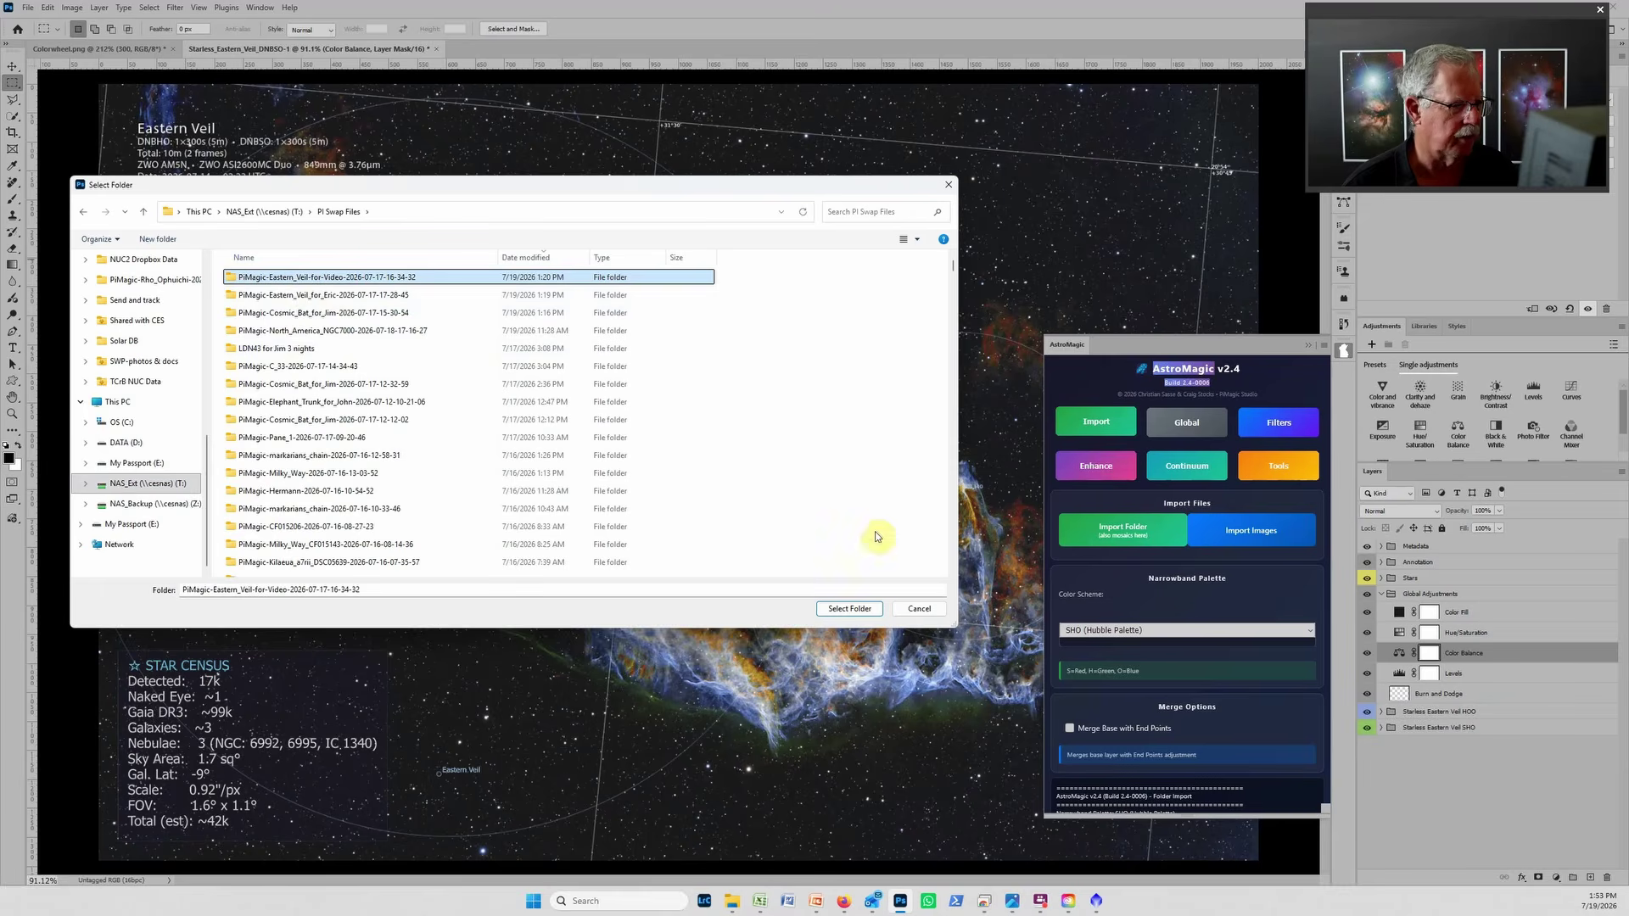
{"action": "left_click", "coordinate": [849, 608]}
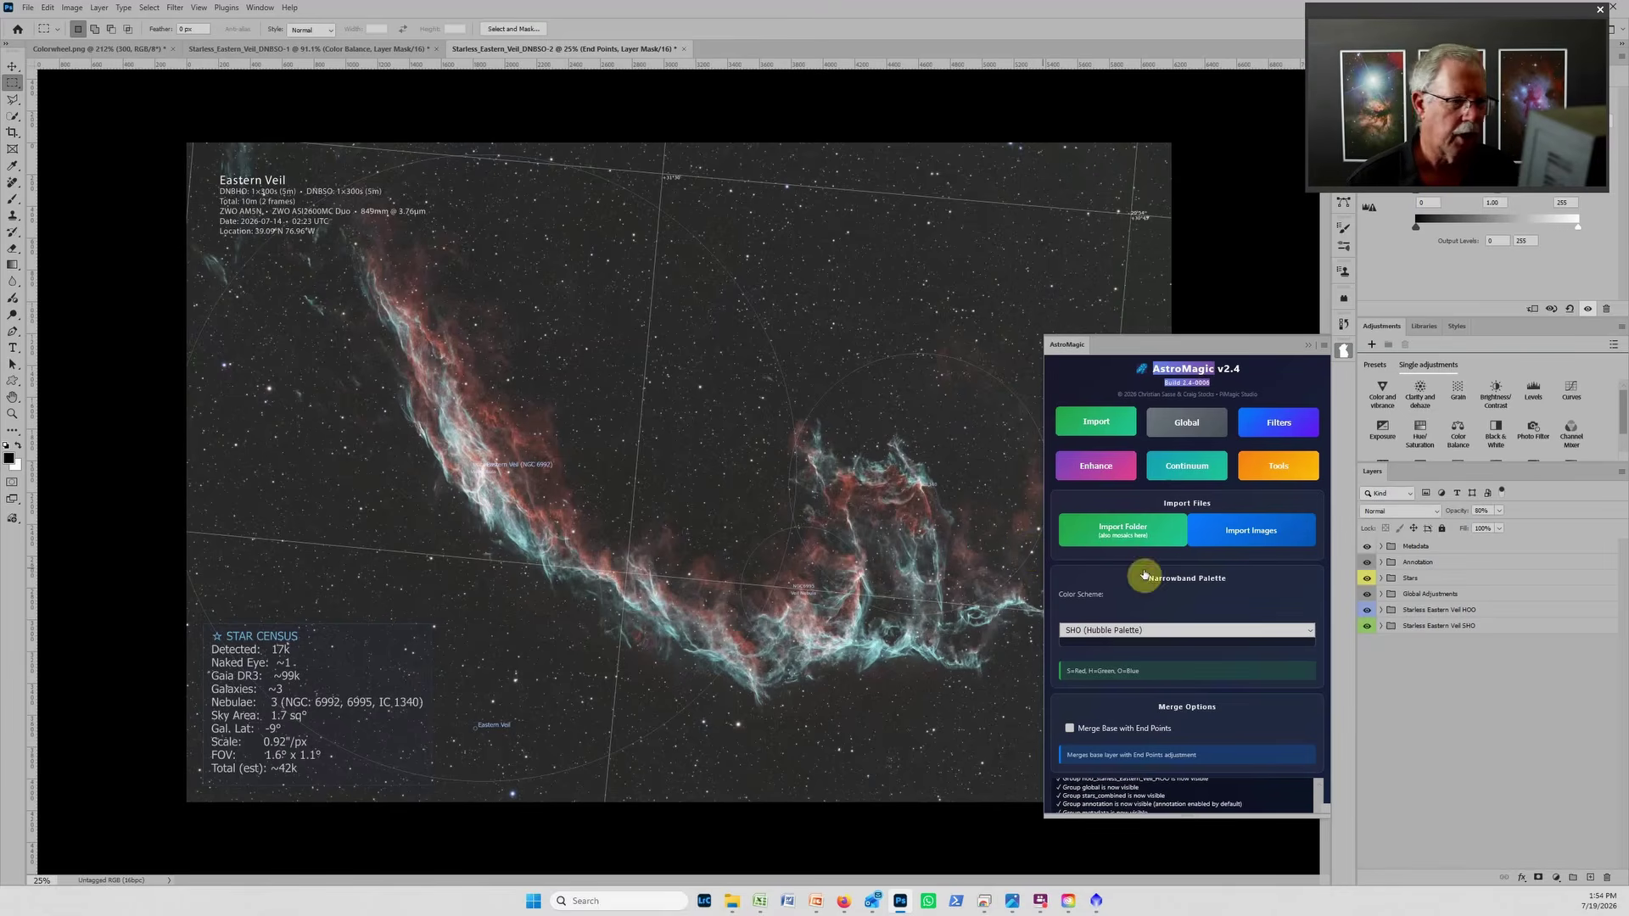
Step: Collapse the AstroMagic panel to uncover the whole imported Eastern Veil image
{"action": "left_click", "coordinate": [1307, 345]}
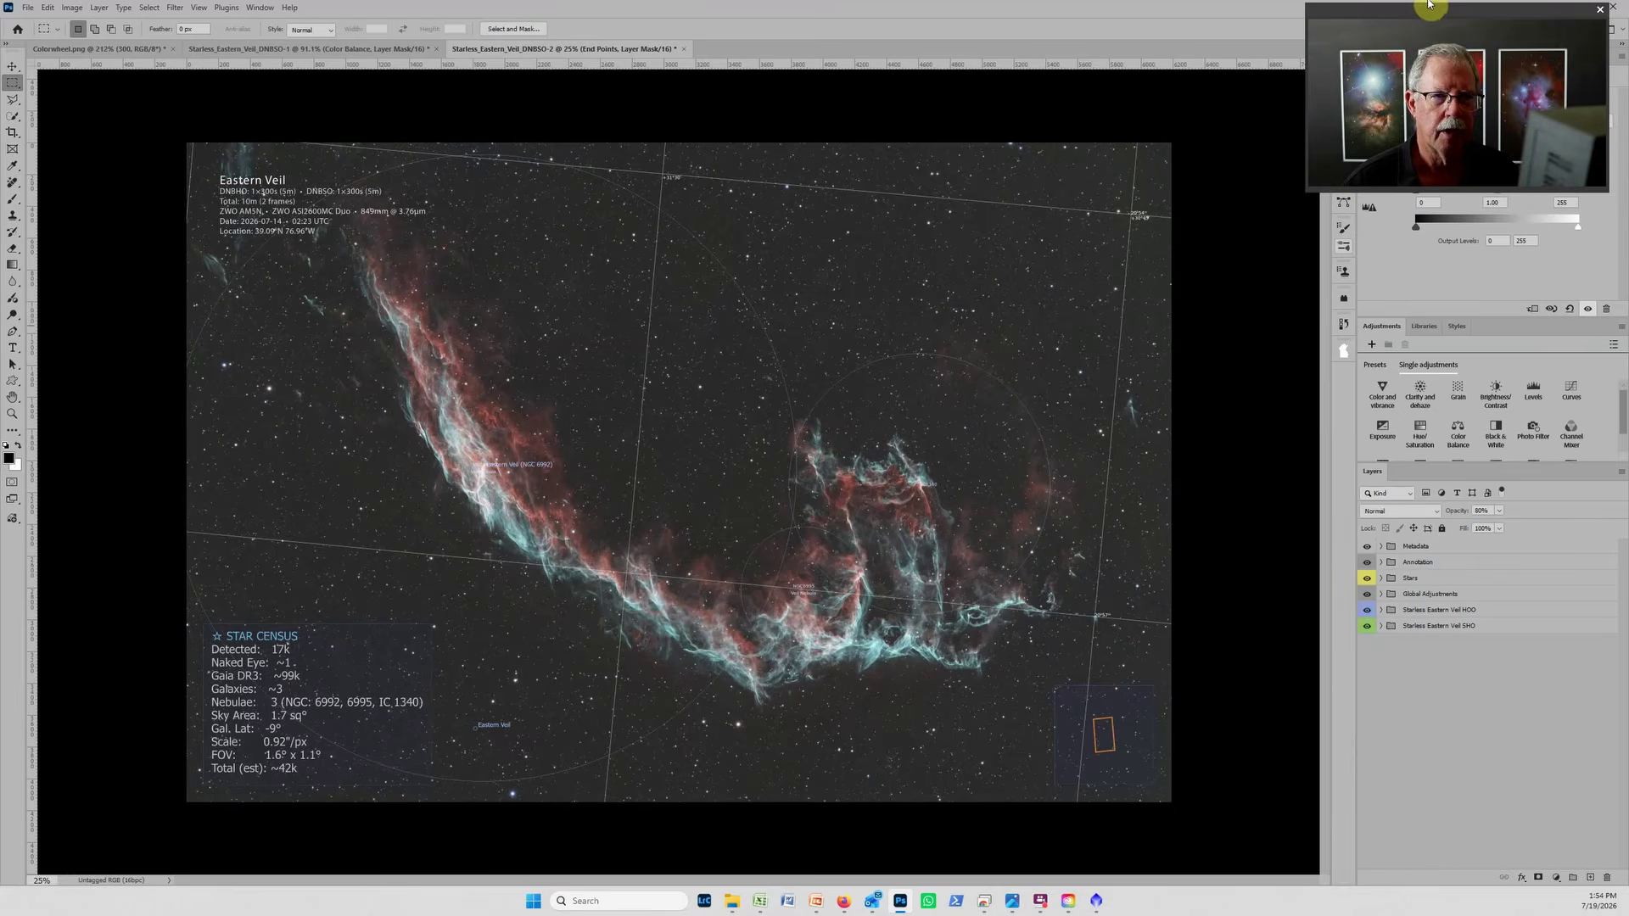
{"action": "left_click_drag", "start_coordinate": [1419, 7], "coordinate": [145, 699]}
{"action": "scroll", "coordinate": [714, 651], "scroll_direction": "up", "scroll_amount": 2}
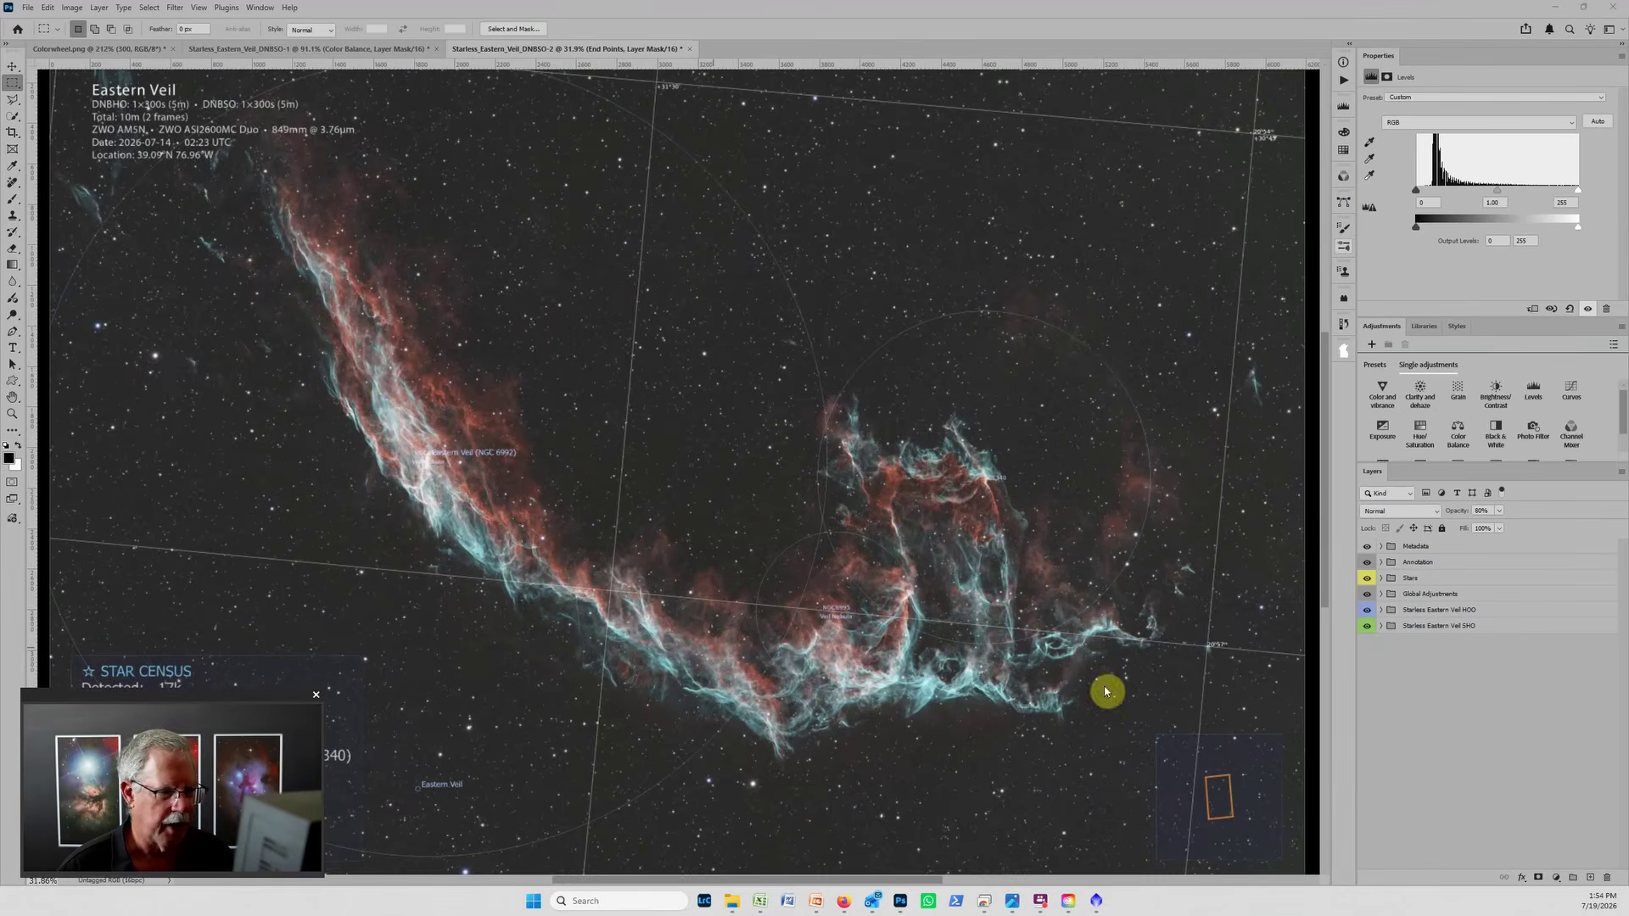
{"action": "left_click", "coordinate": [1439, 547]}
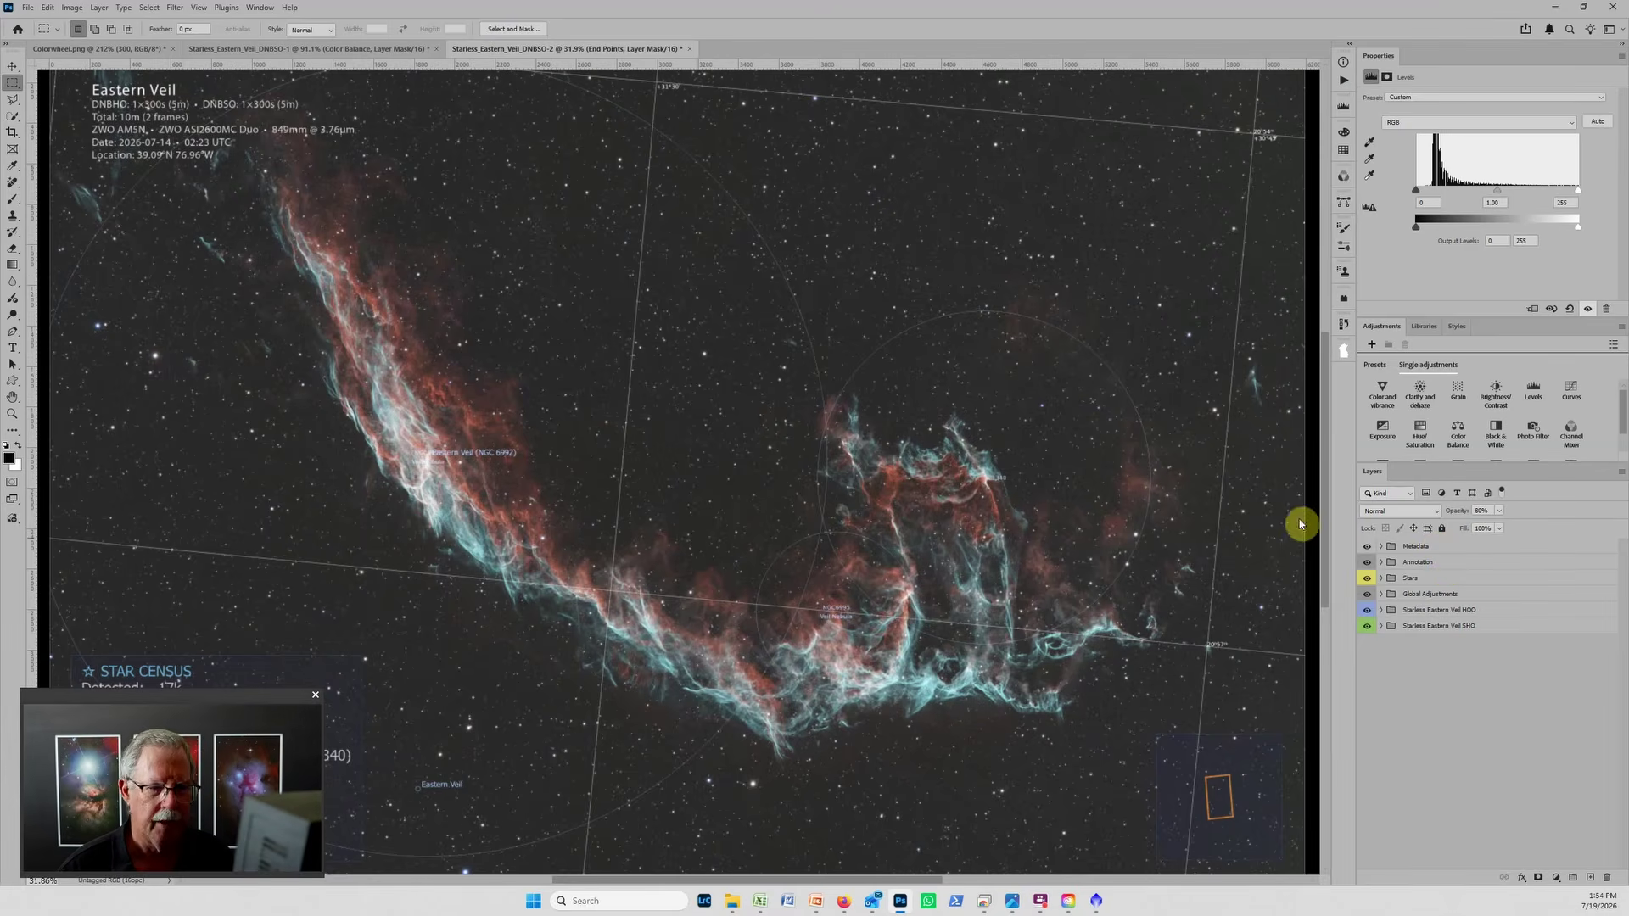
Step: Hide the Metadata, Annotation, Stars and Global Adjustments groups and select the Starless Eastern Veil HOO group
{"action": "left_click", "coordinate": [1367, 547]}
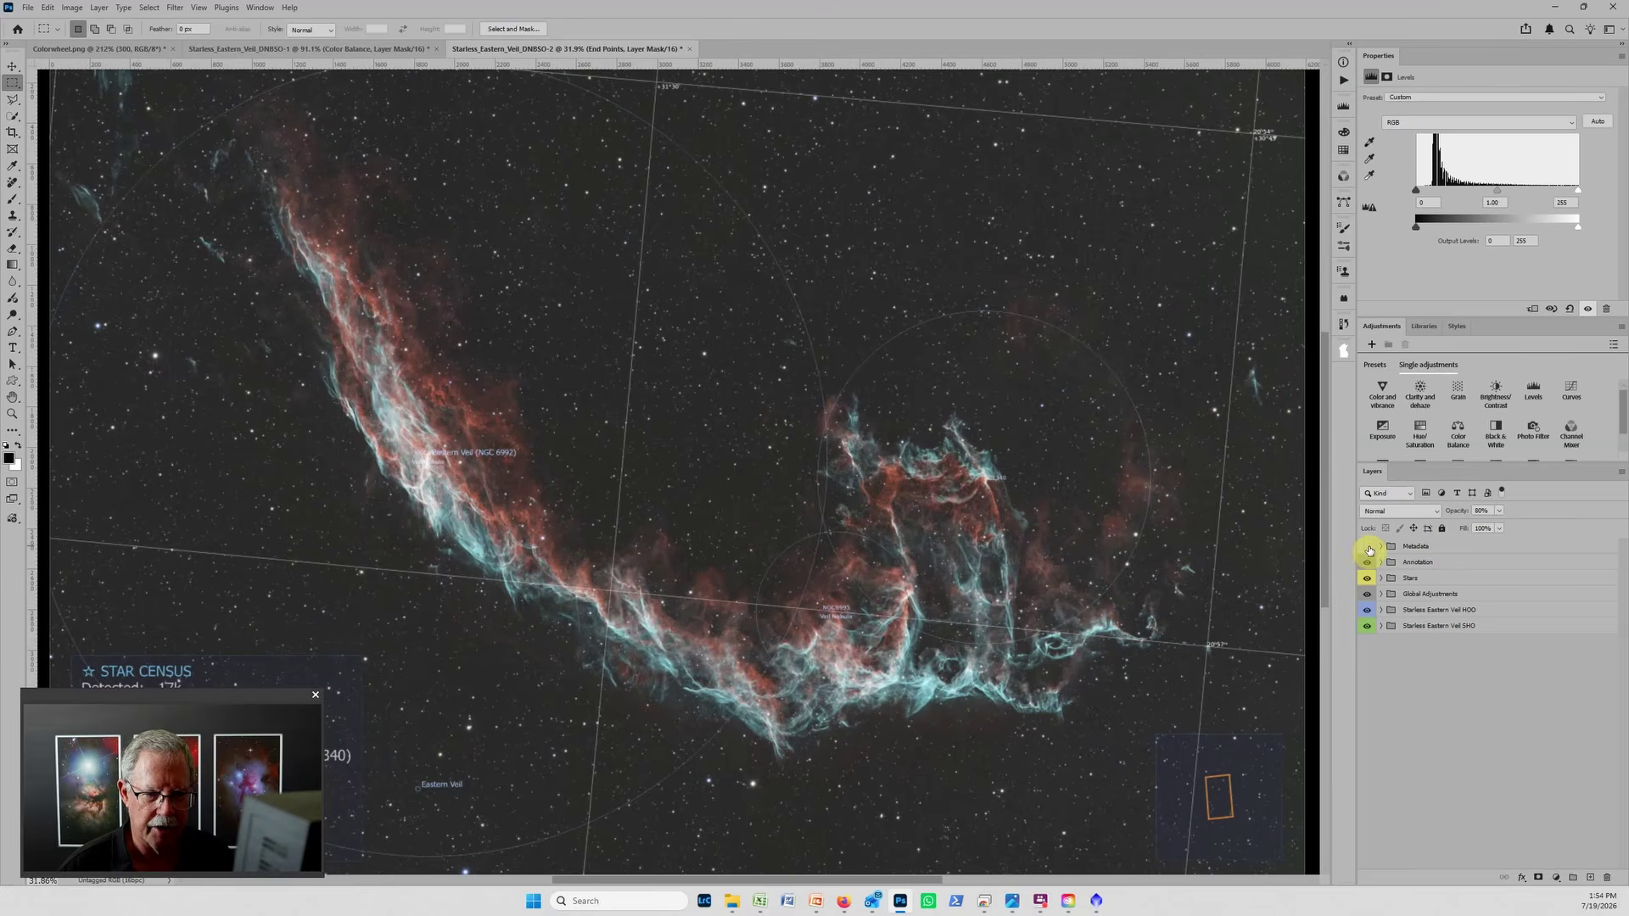
{"action": "left_click", "coordinate": [1366, 563]}
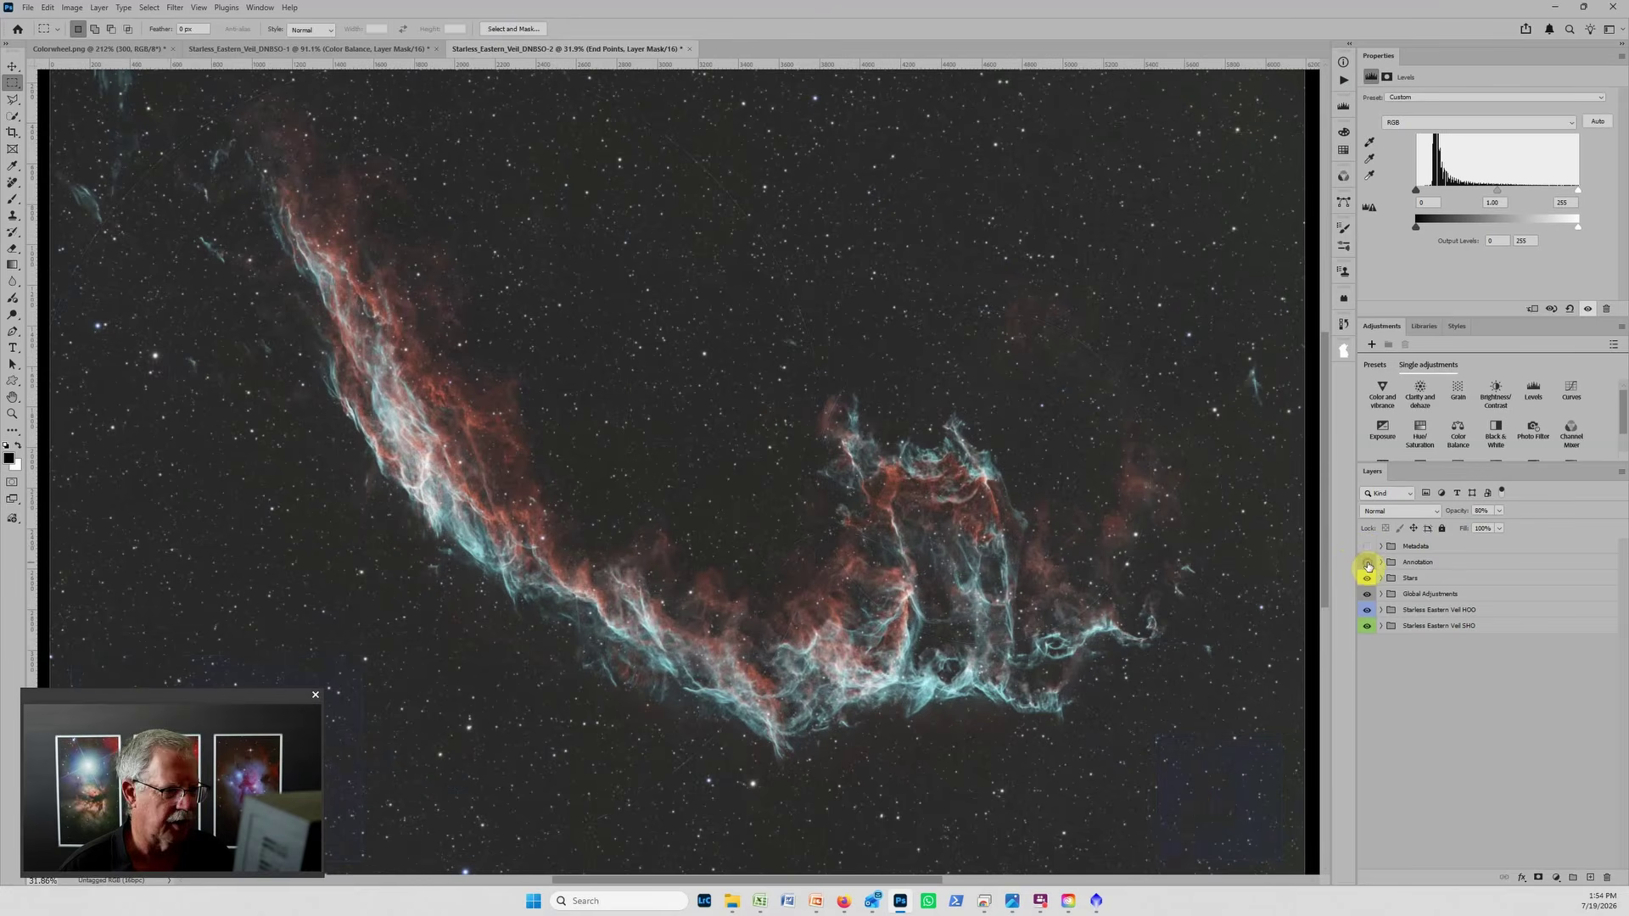
{"action": "left_click", "coordinate": [1366, 579]}
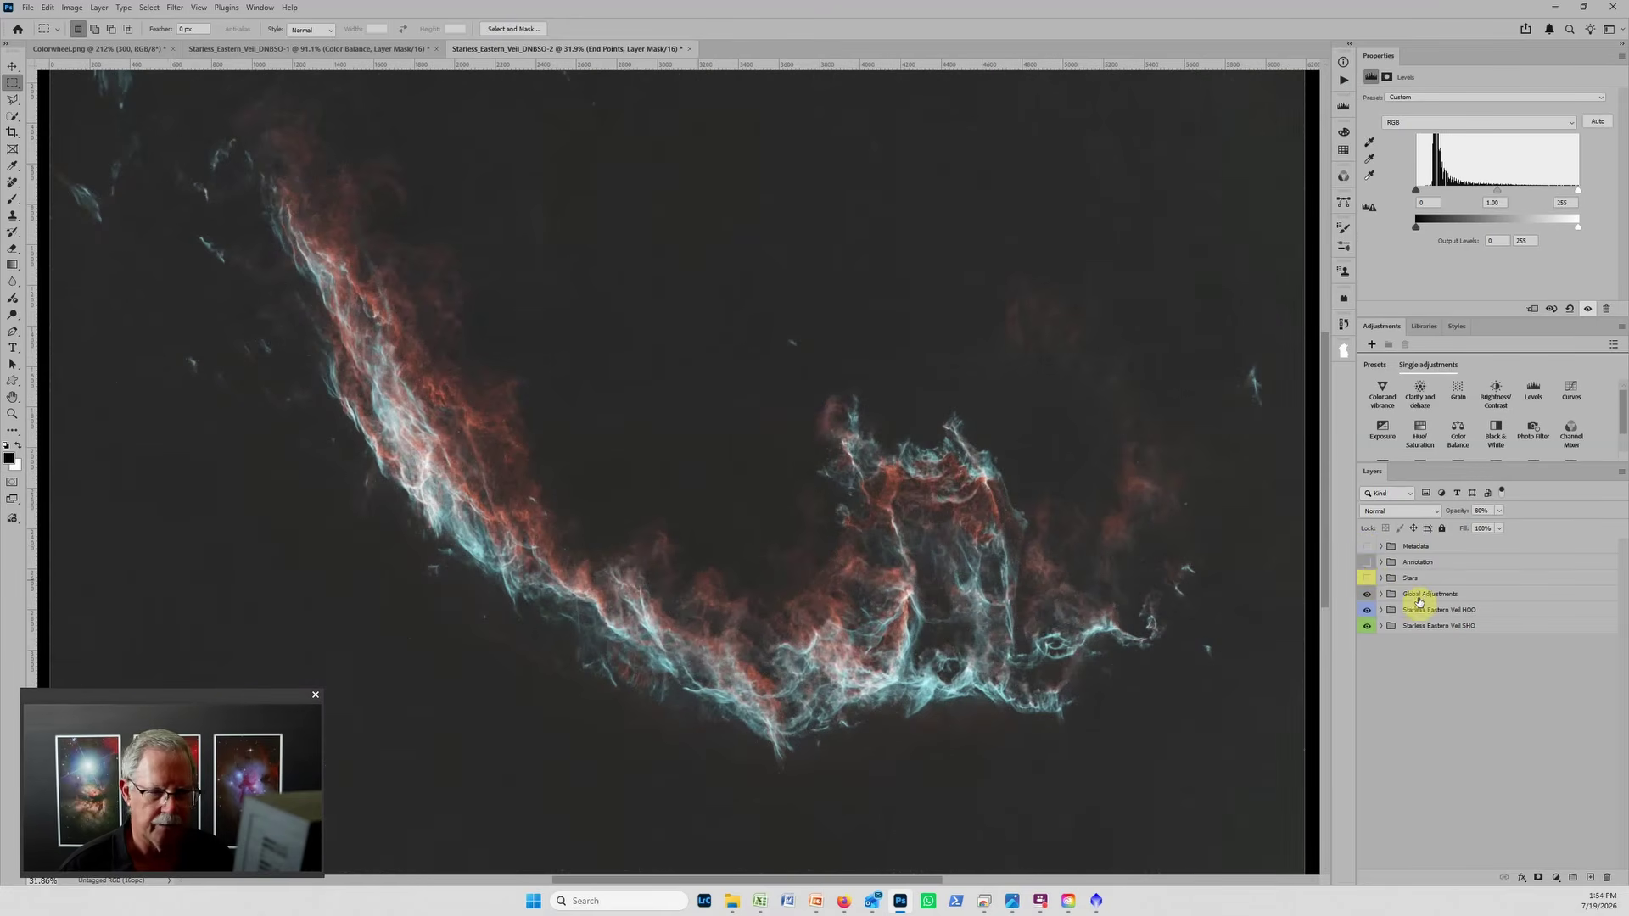
{"action": "left_click", "coordinate": [1366, 595]}
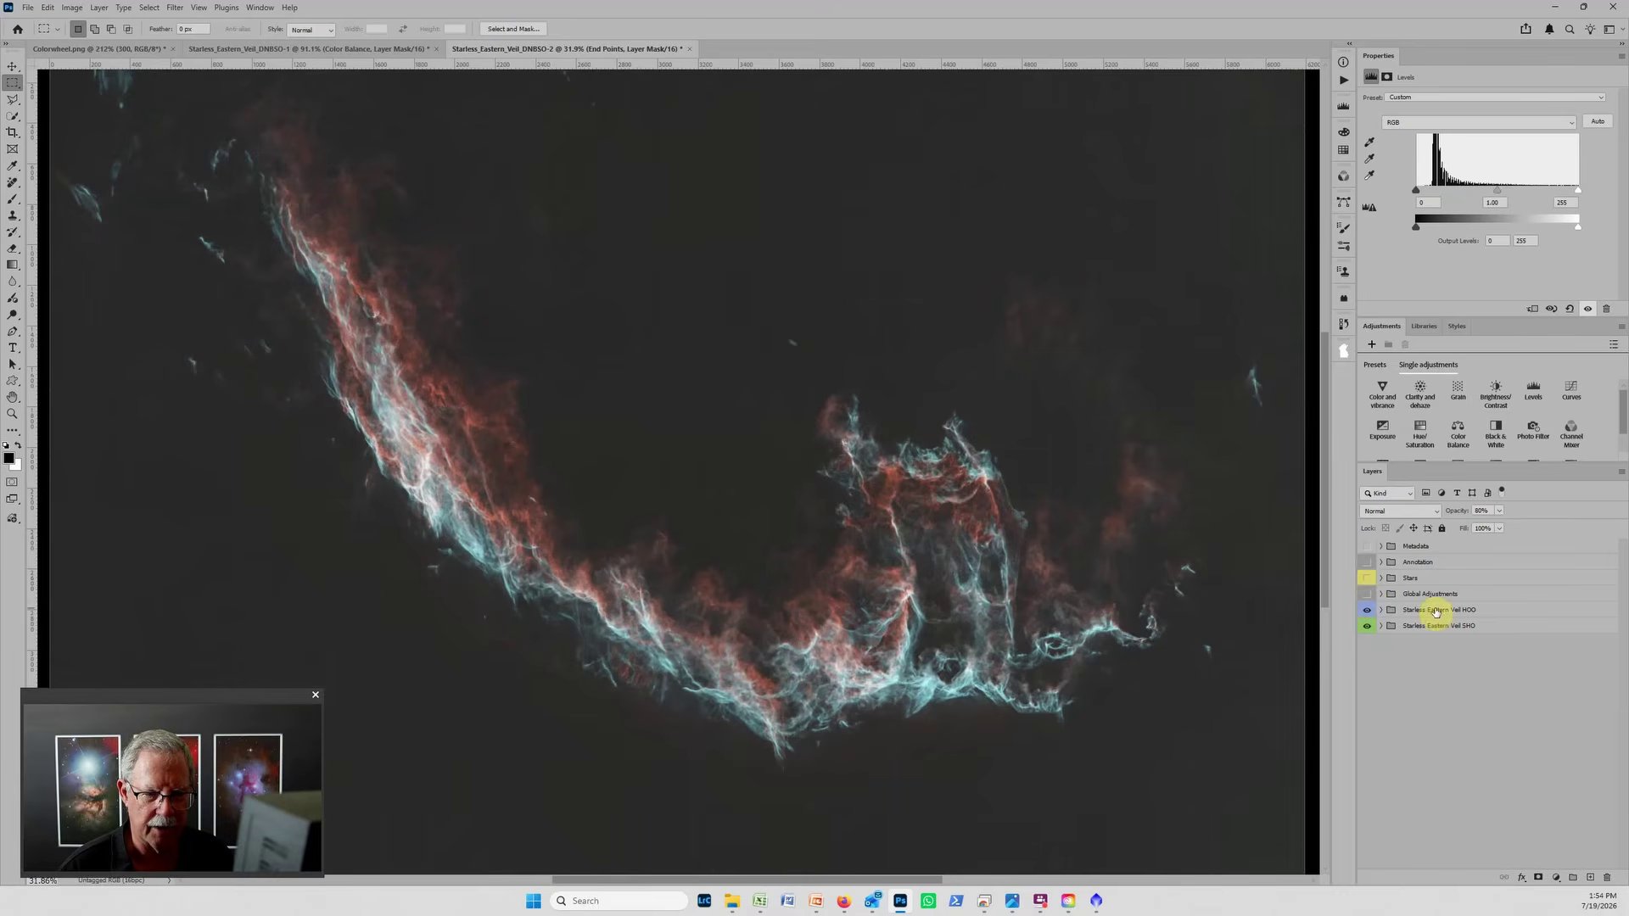
{"action": "left_click", "coordinate": [1445, 610]}
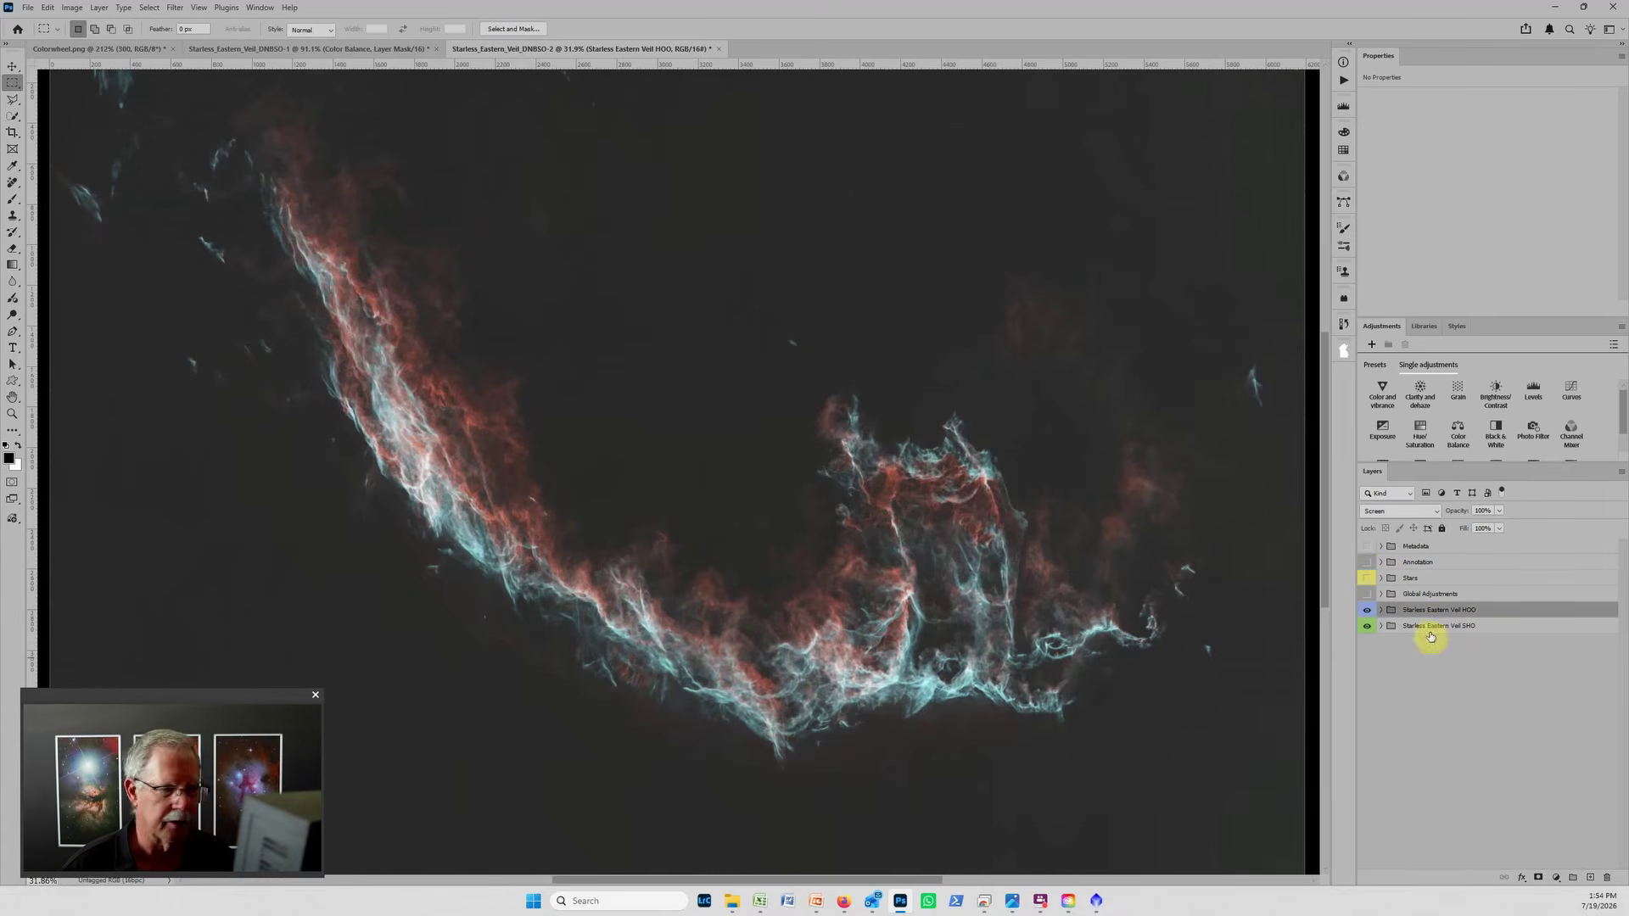
Step: Compare the HOO and SHO groups by hiding and showing each one, and check the hue angles on the Colorwheel.png reference
{"action": "left_click", "coordinate": [1367, 610]}
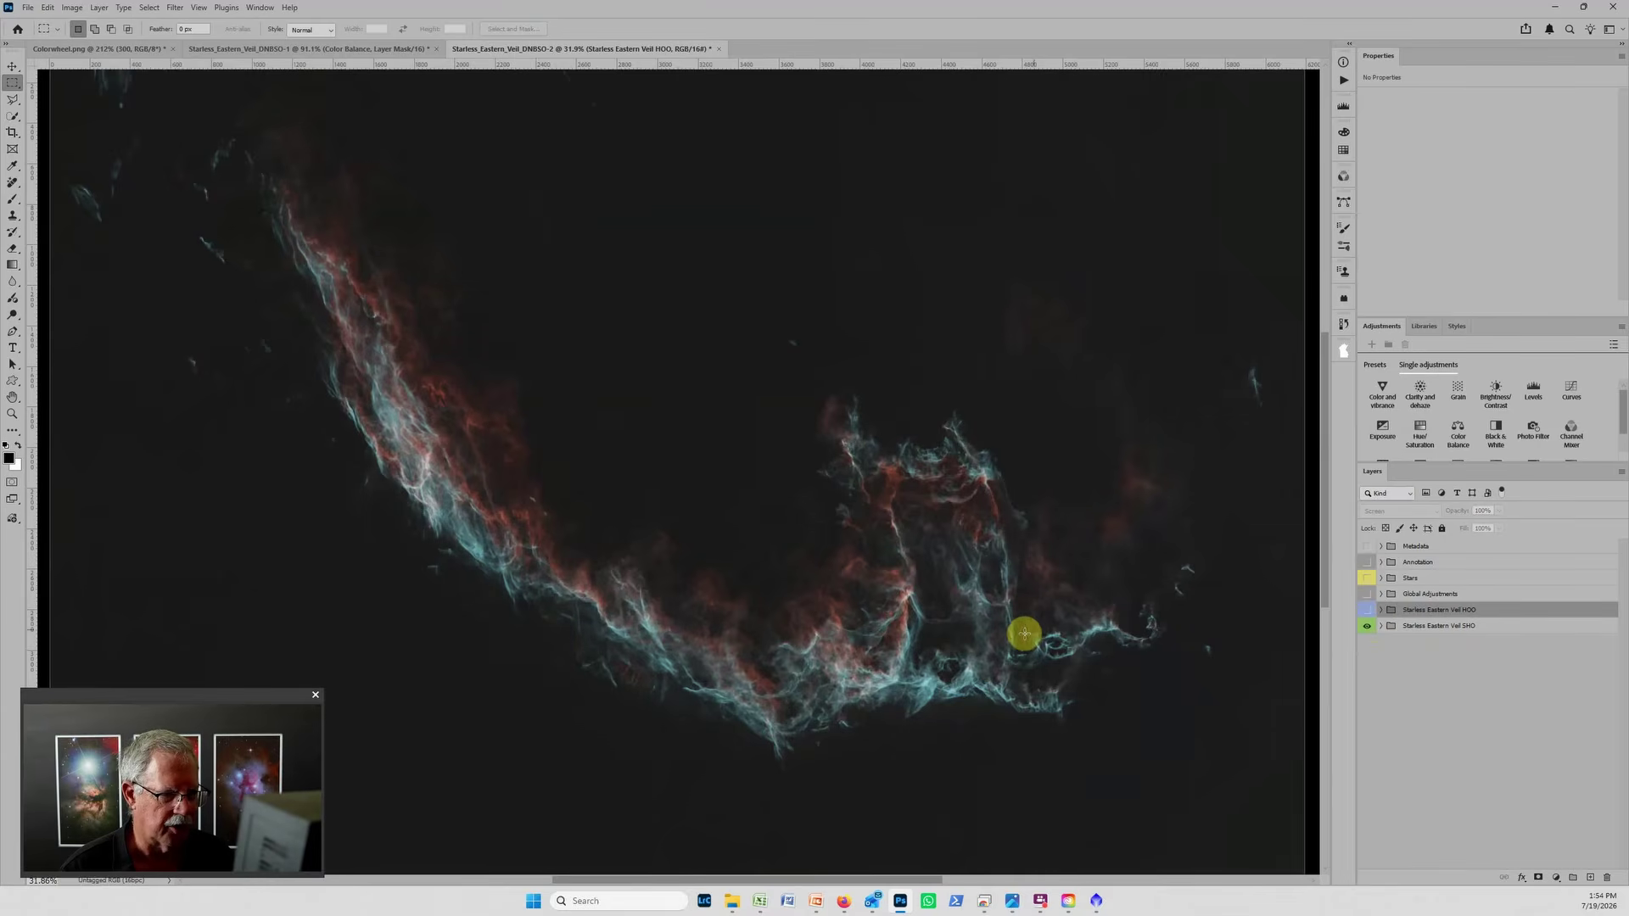
{"action": "left_click", "coordinate": [1367, 610]}
{"action": "left_click", "coordinate": [1367, 627]}
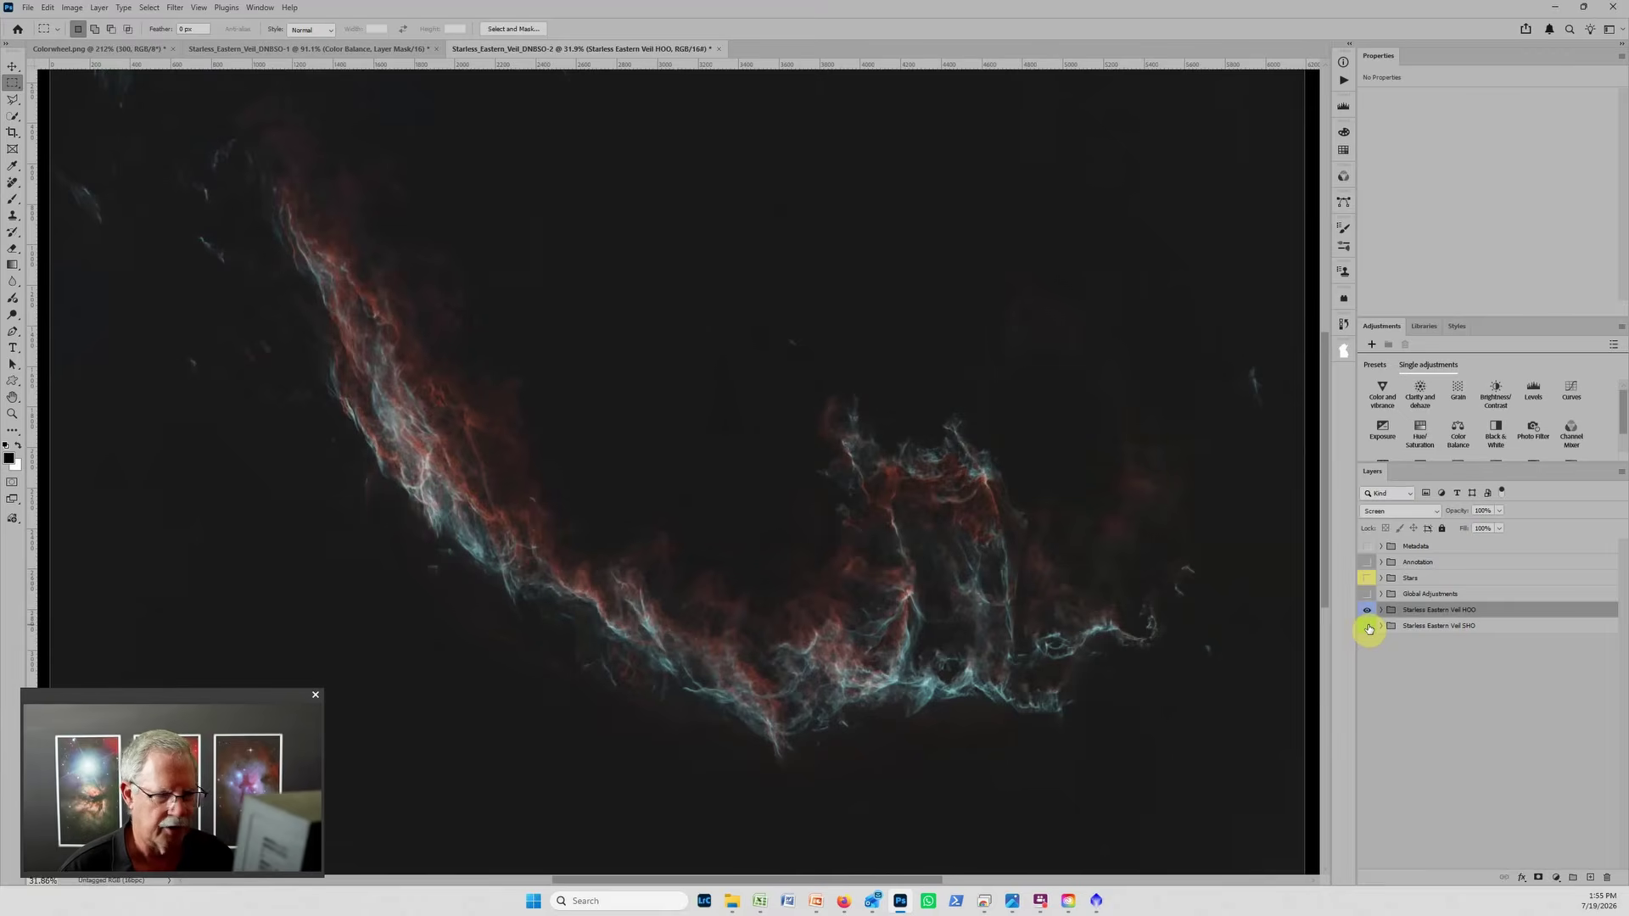
{"action": "left_click", "coordinate": [1366, 626]}
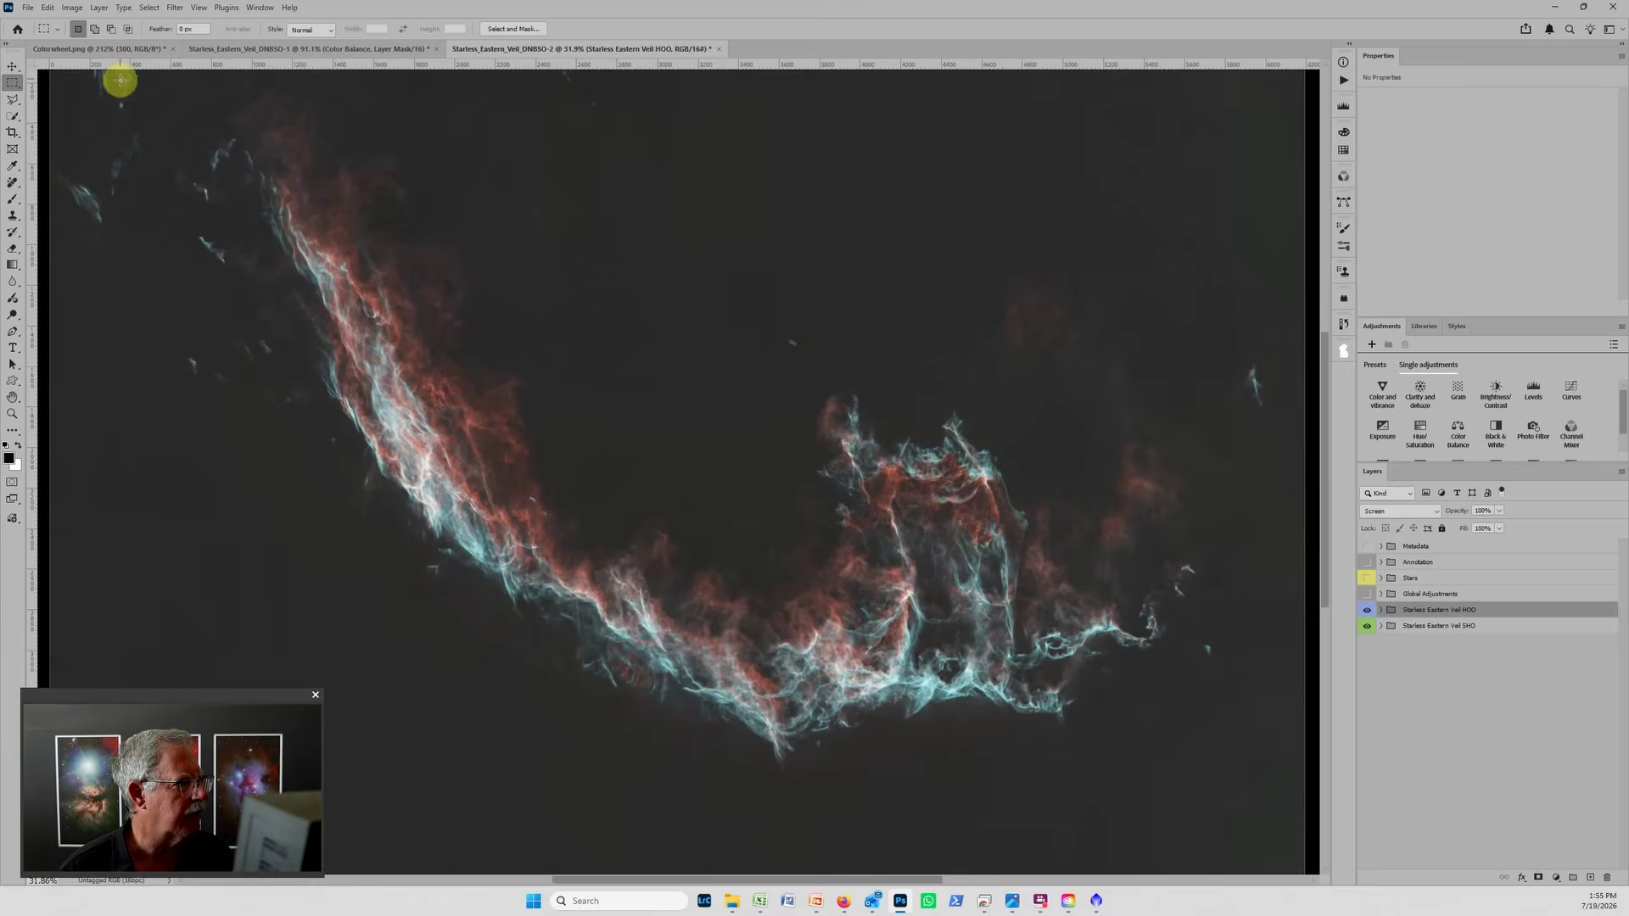
{"action": "left_click", "coordinate": [119, 48]}
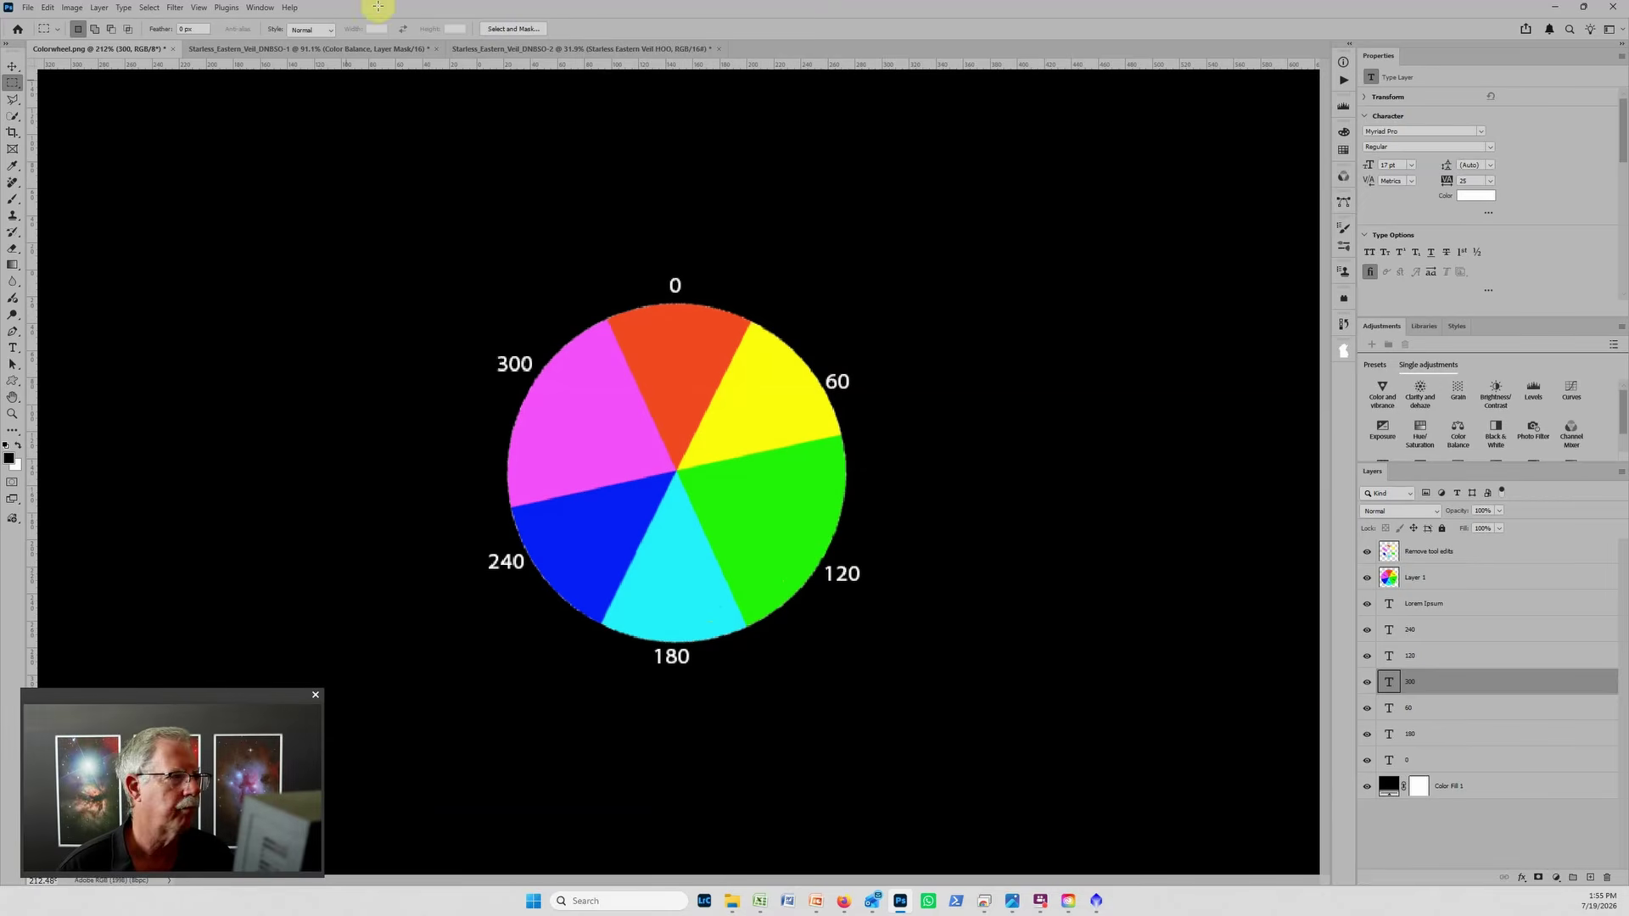
{"action": "left_click", "coordinate": [495, 50]}
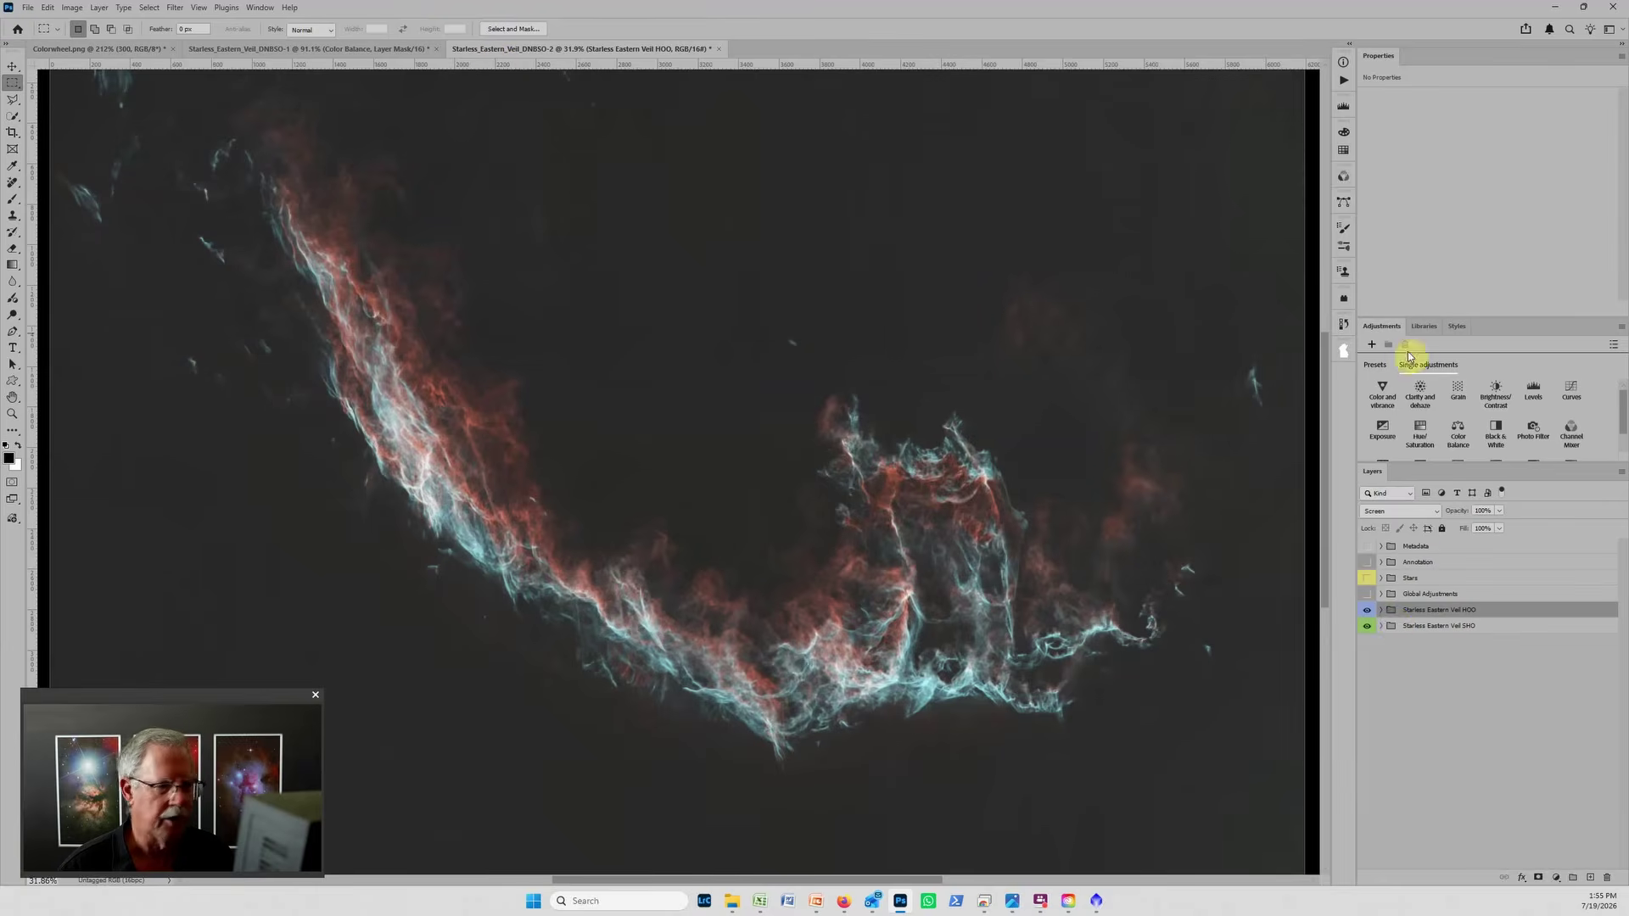
Step: Hide the SHO group and set the Reds hue to +120 in the HOO group's Hue/Saturation layer
{"action": "left_click", "coordinate": [1366, 626]}
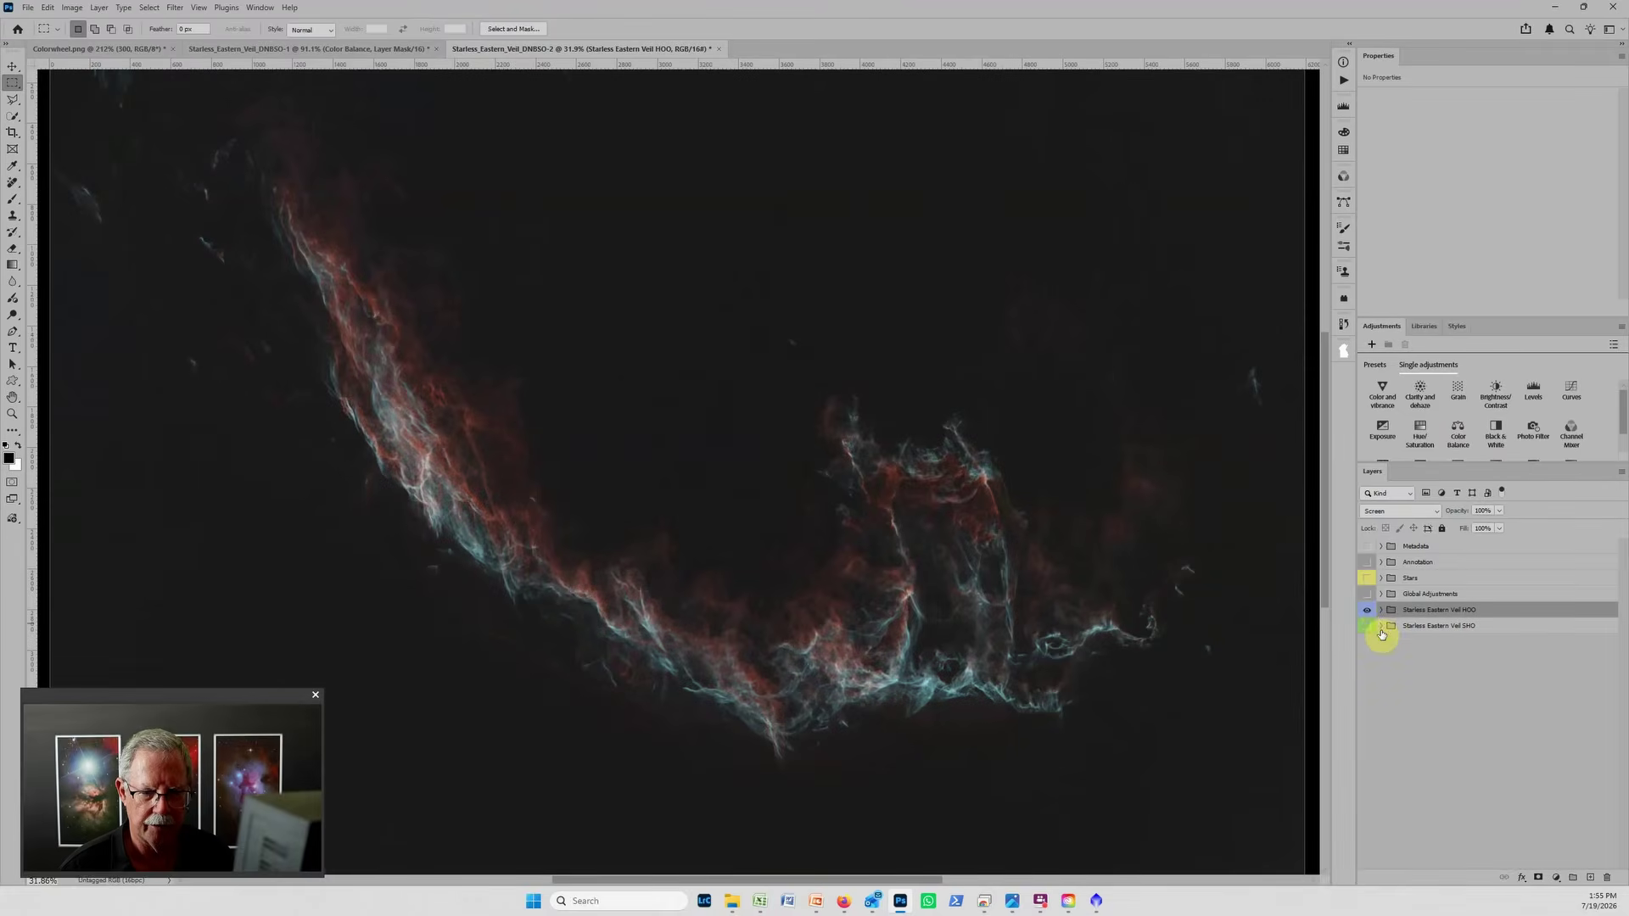
{"action": "left_click", "coordinate": [1379, 611]}
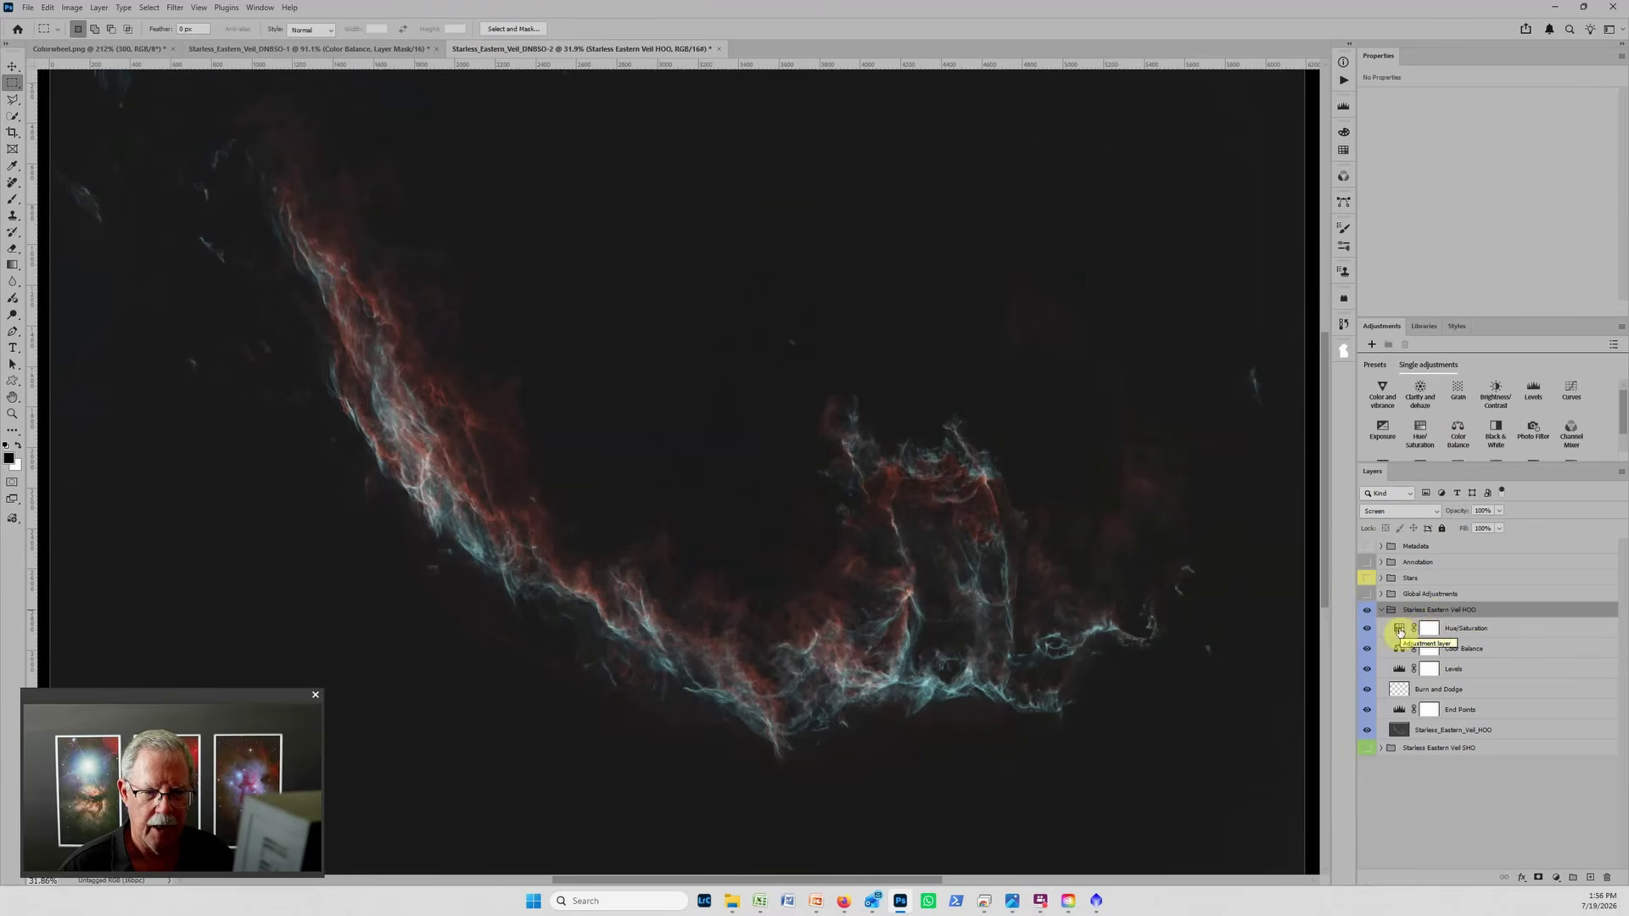
{"action": "left_click", "coordinate": [1400, 631]}
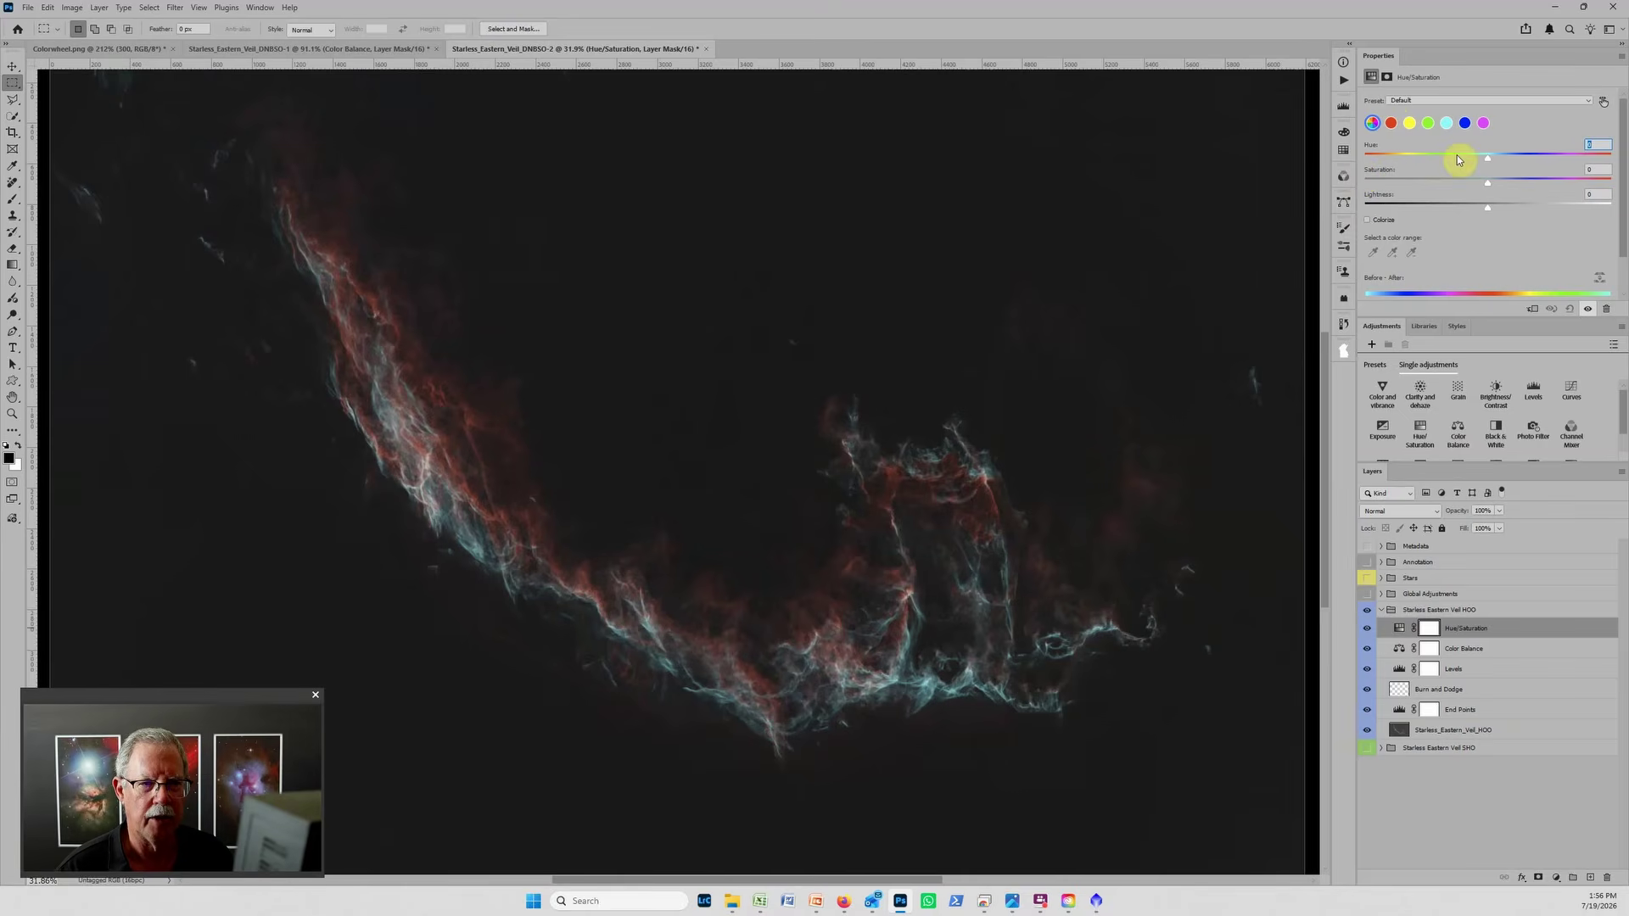
{"action": "left_click", "coordinate": [1391, 124]}
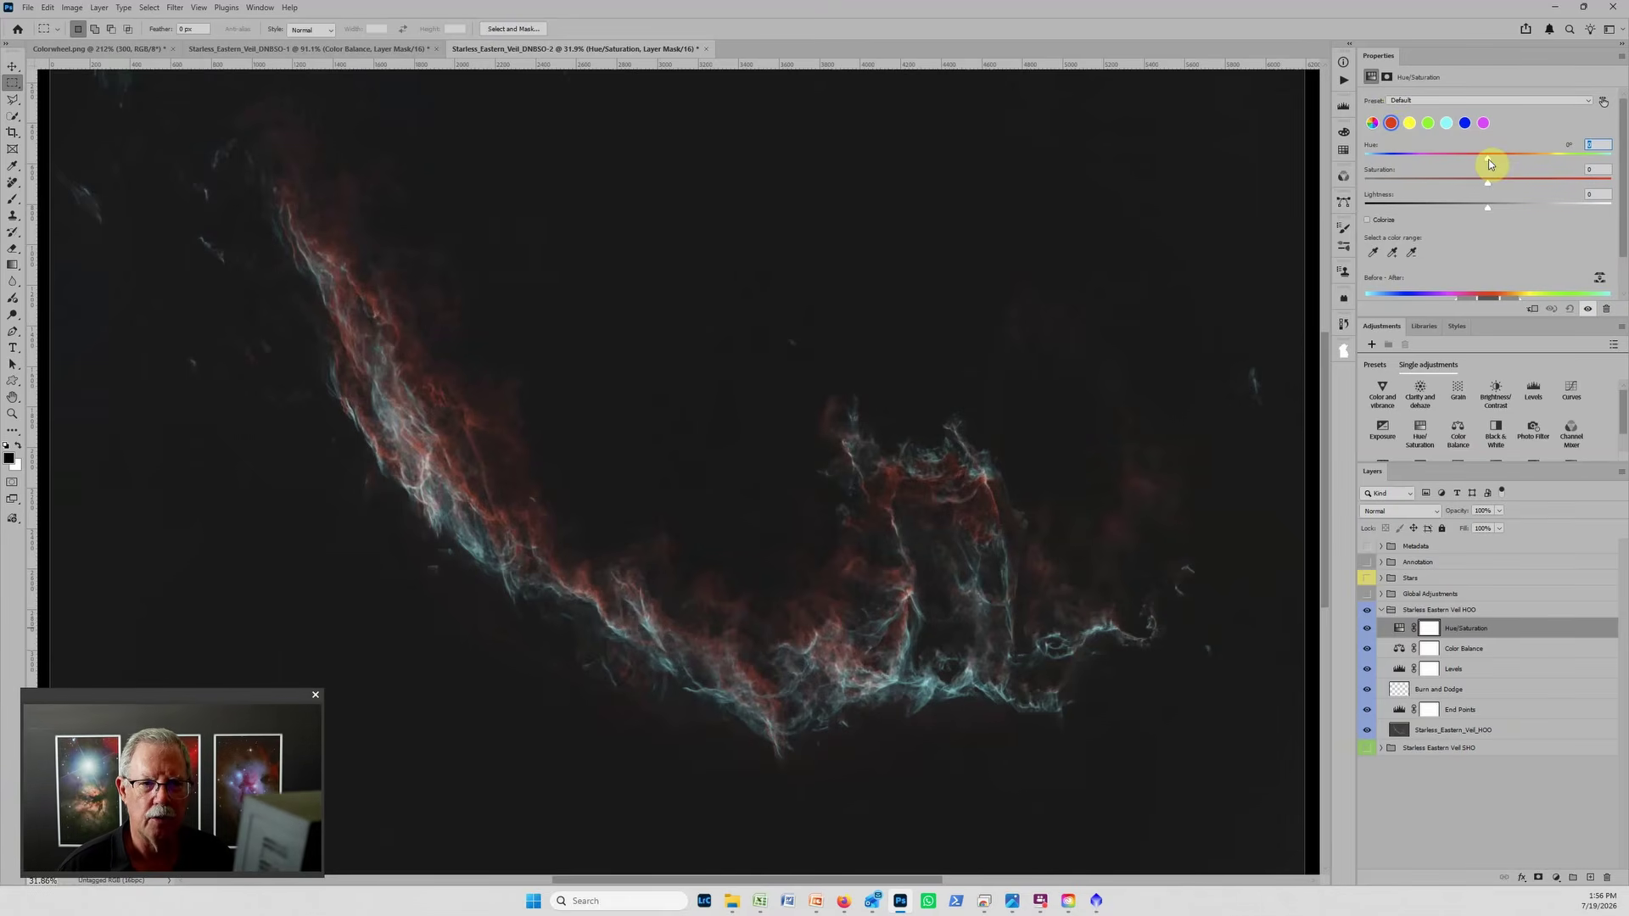
{"action": "left_click_drag", "start_coordinate": [1509, 159], "coordinate": [1576, 154]}
{"action": "left_click", "coordinate": [1605, 144]}
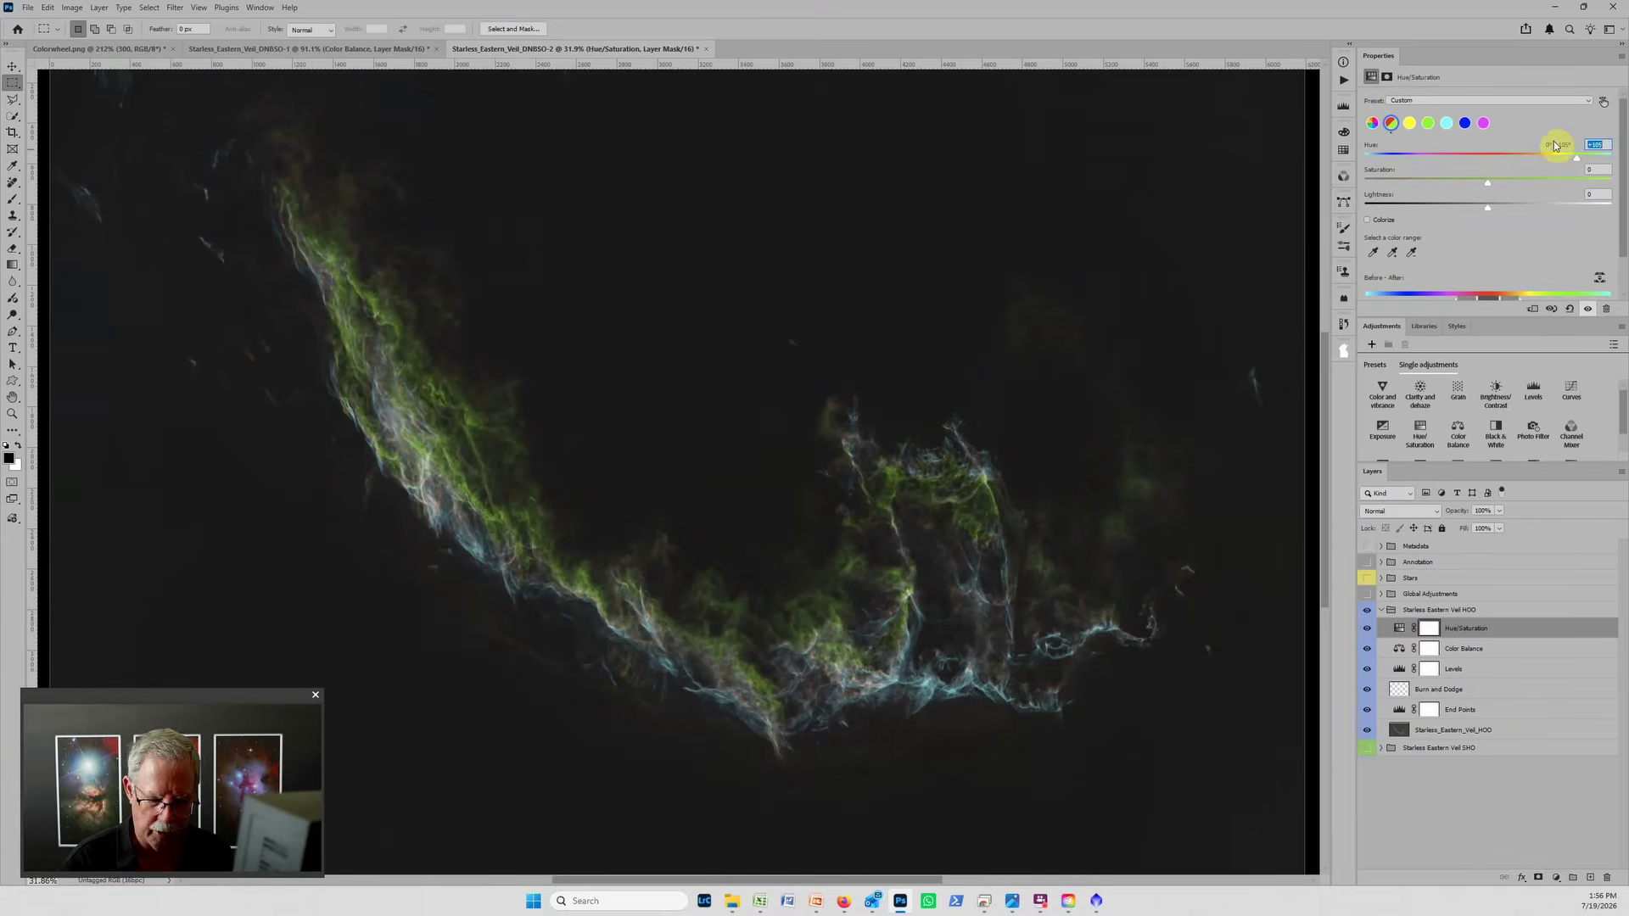
{"action": "type", "text": "120"}
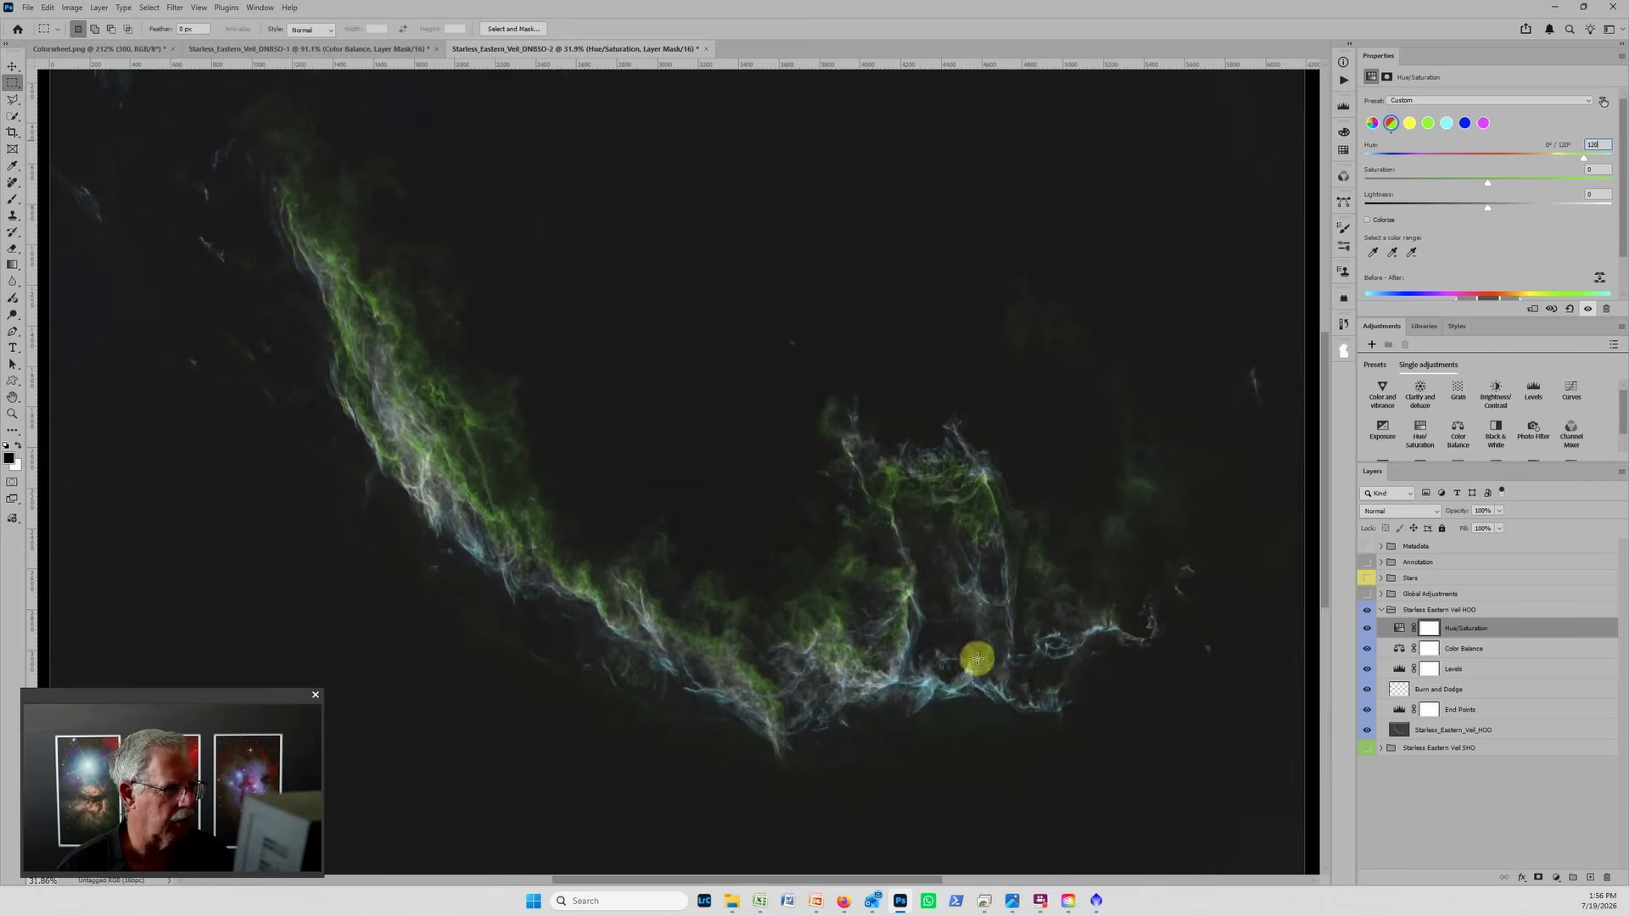
Step: Consult the color wheel image and set the Cyans hue to +40 in the HOO group's Hue/Saturation layer
{"action": "left_click", "coordinate": [102, 51]}
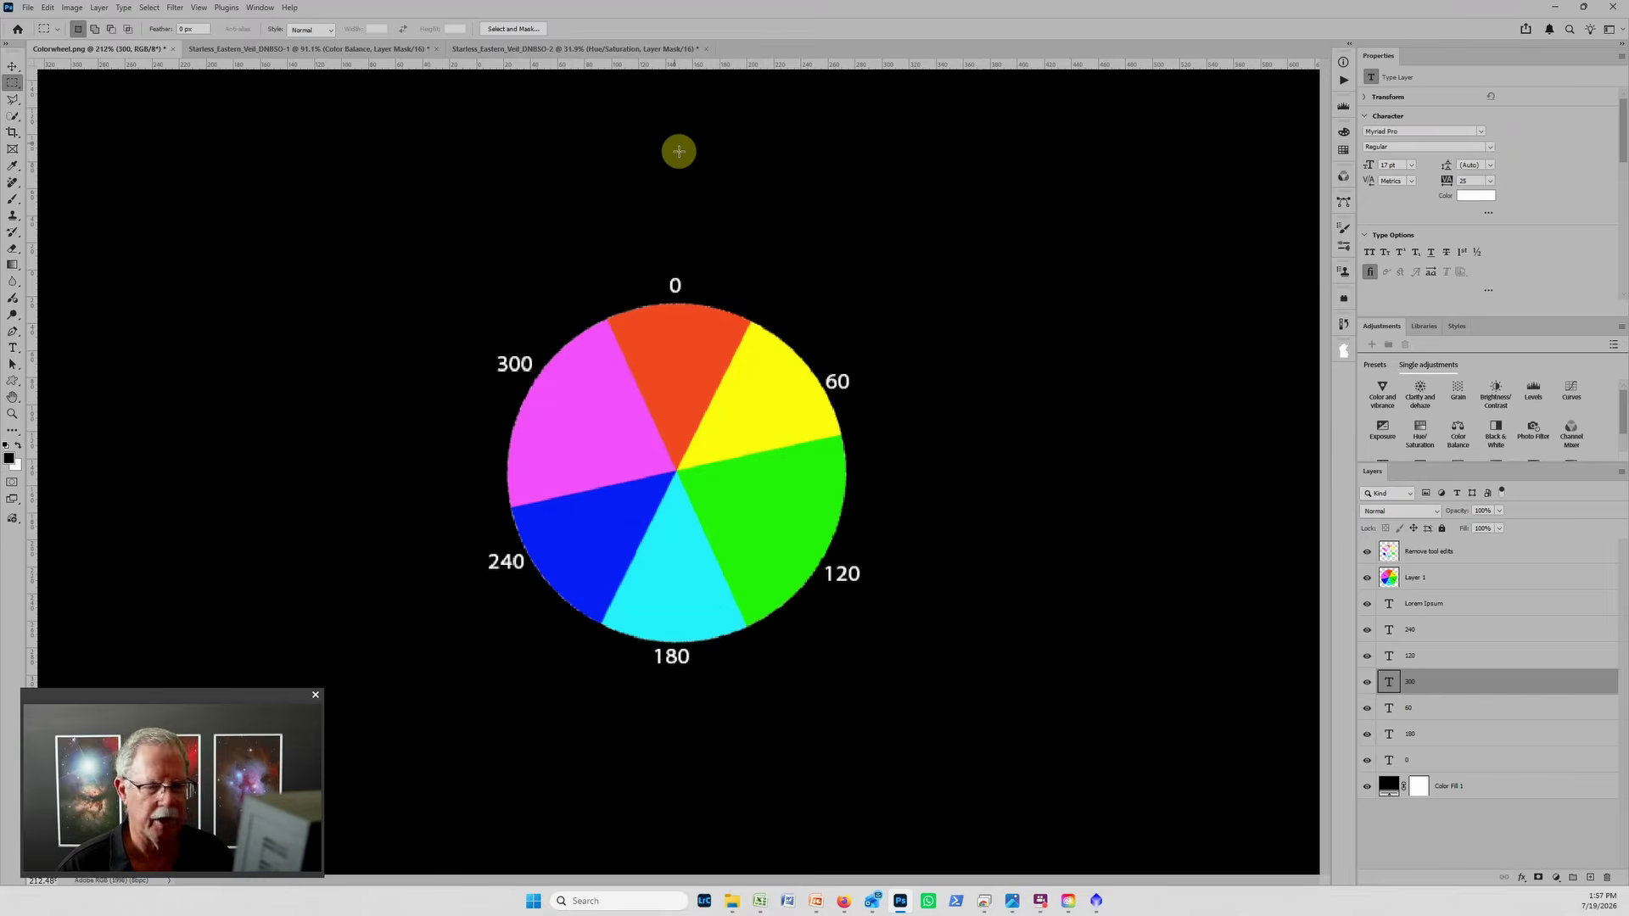
{"action": "left_click", "coordinate": [611, 49]}
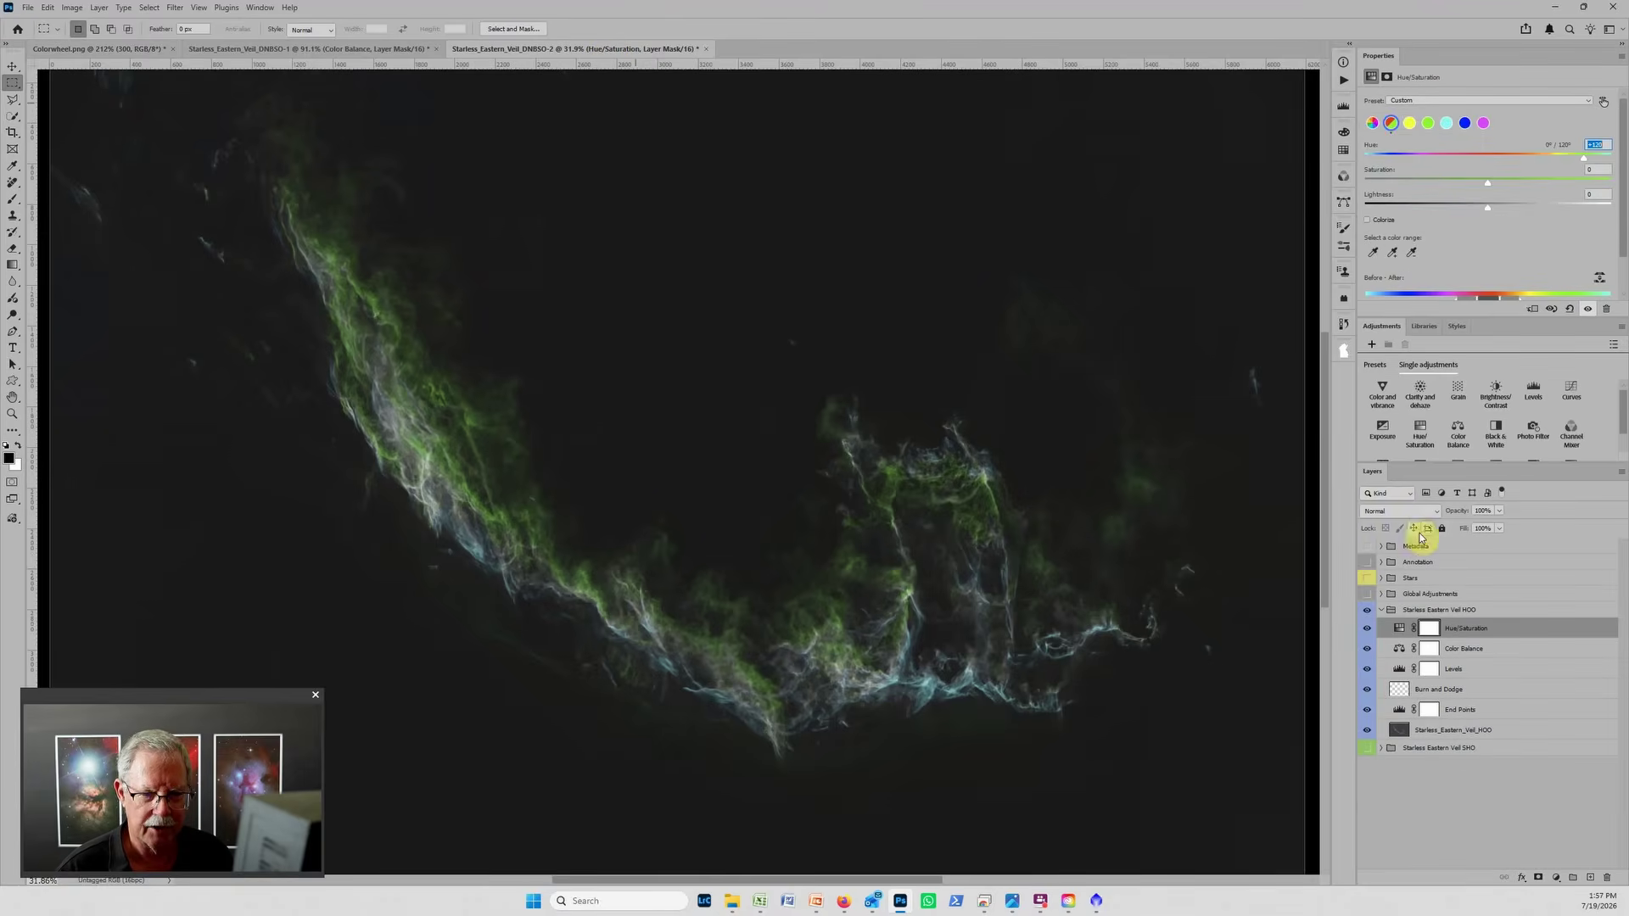
{"action": "left_click", "coordinate": [1447, 125]}
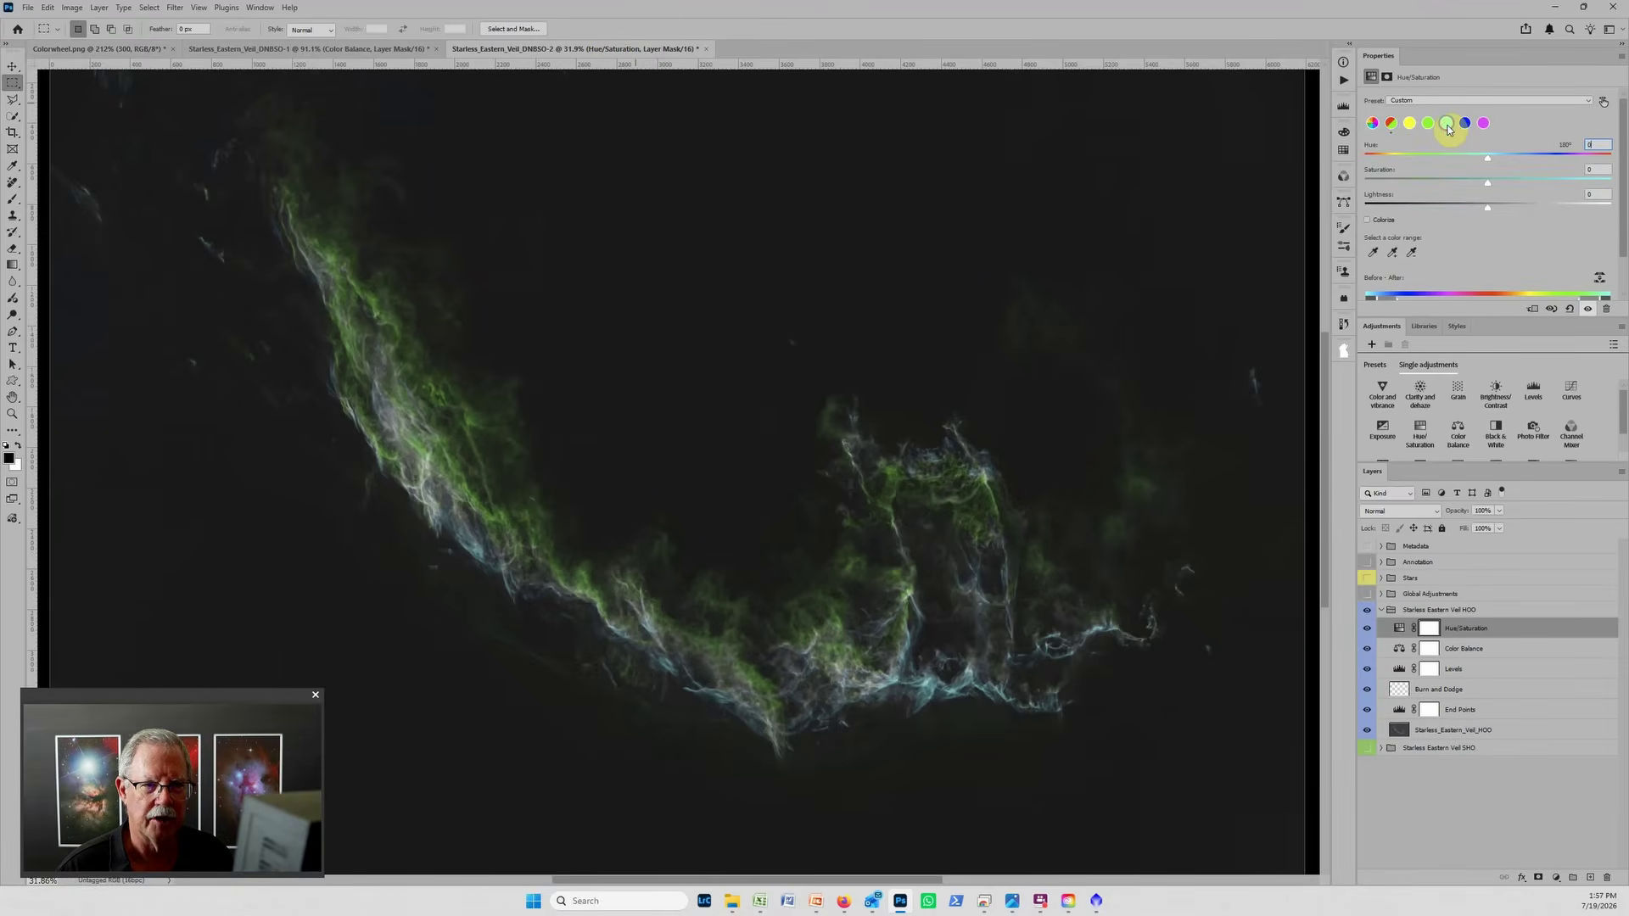
{"action": "left_click", "coordinate": [1612, 149]}
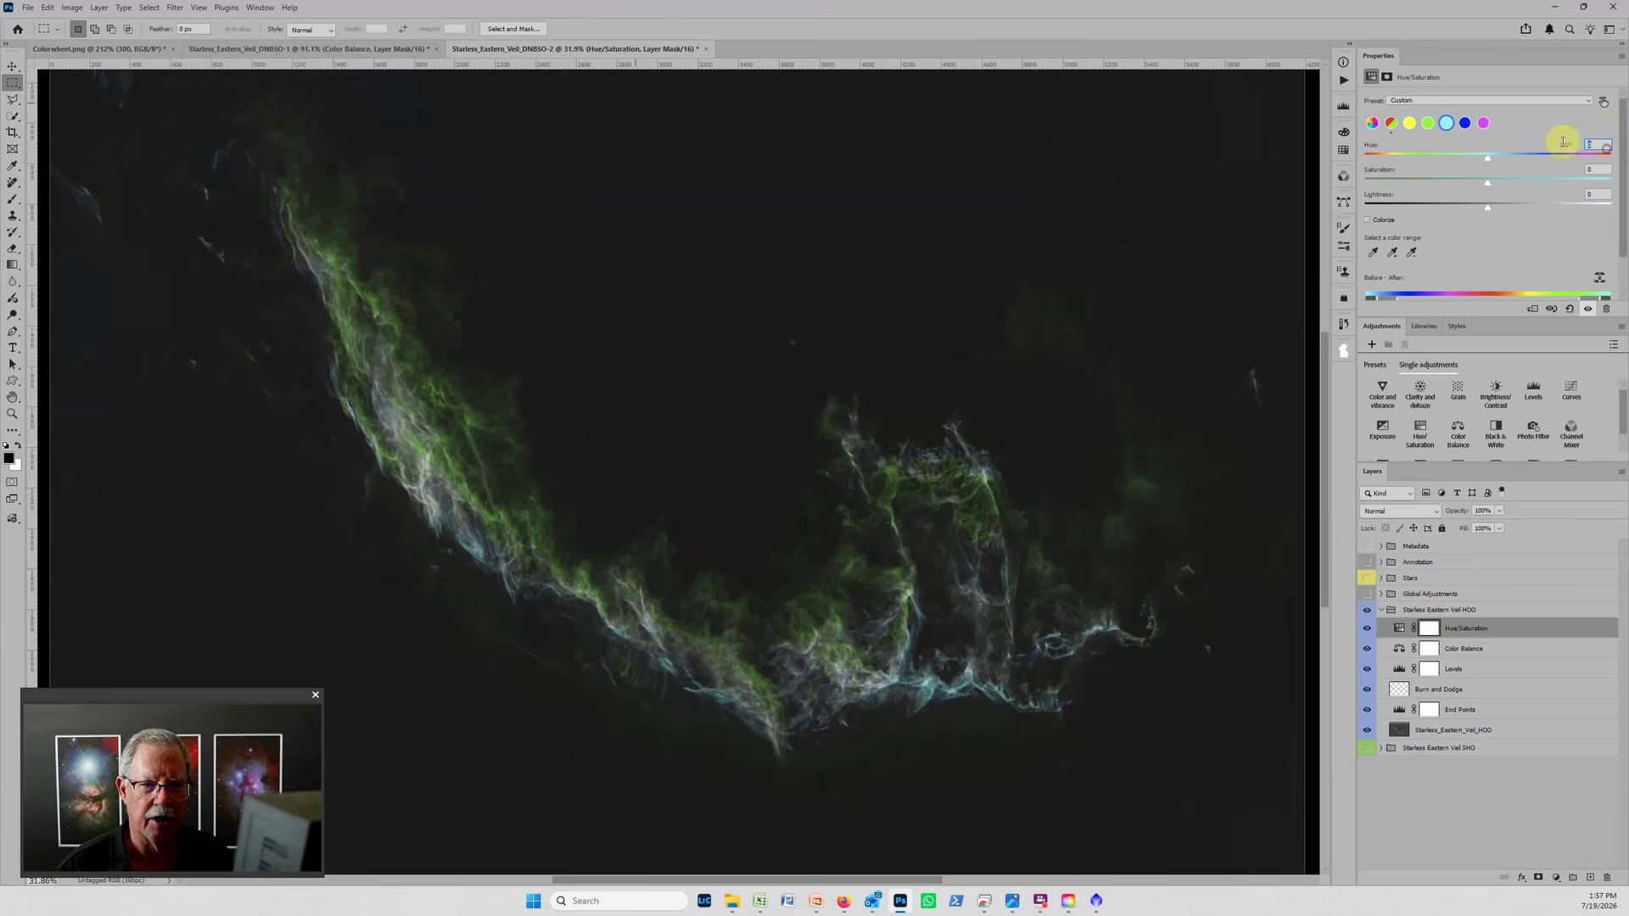
{"action": "type", "text": "40"}
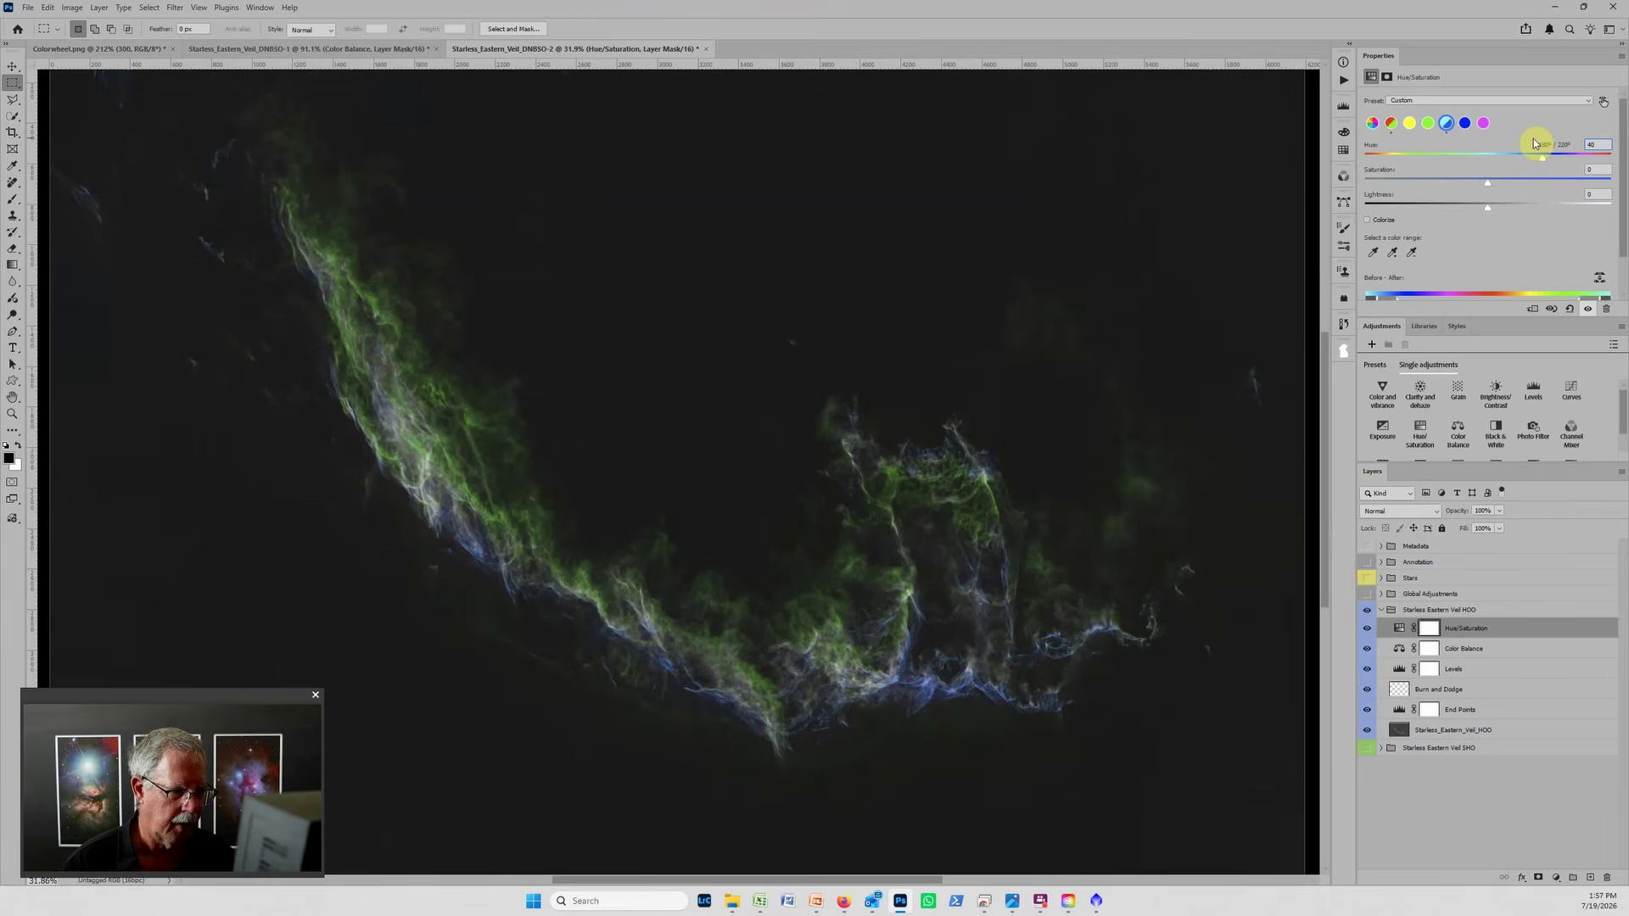
{"action": "key", "text": "Tab"}
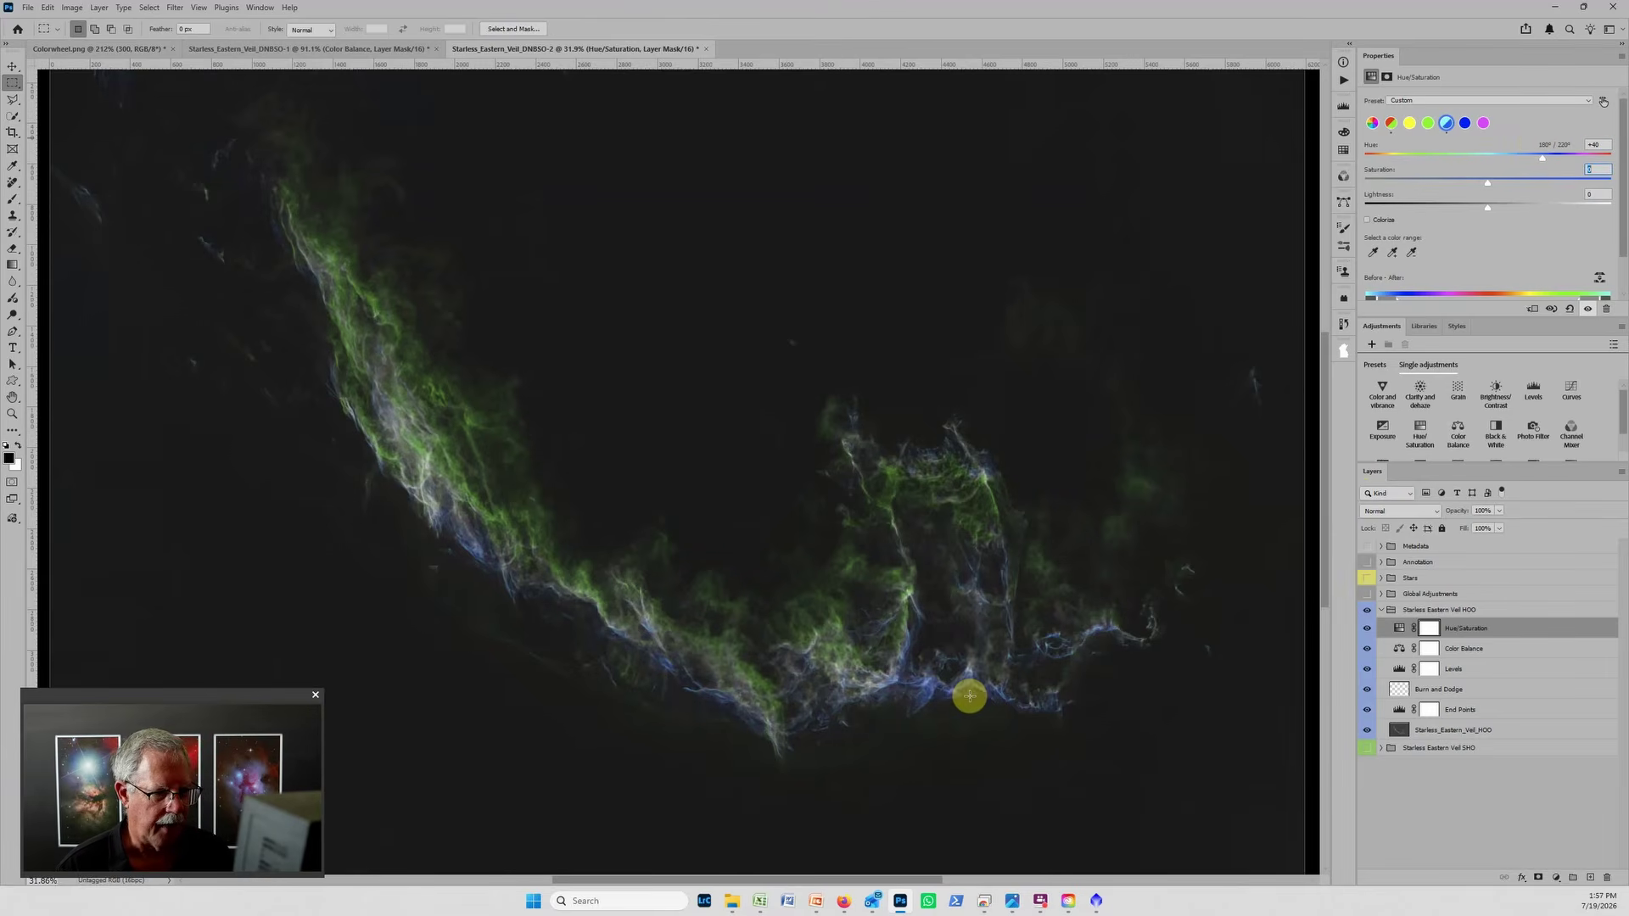
Step: Brighten the HOO group's Levels with midtones 1.19 and a white input of about 196, and collapse the group
{"action": "left_click", "coordinate": [1400, 668]}
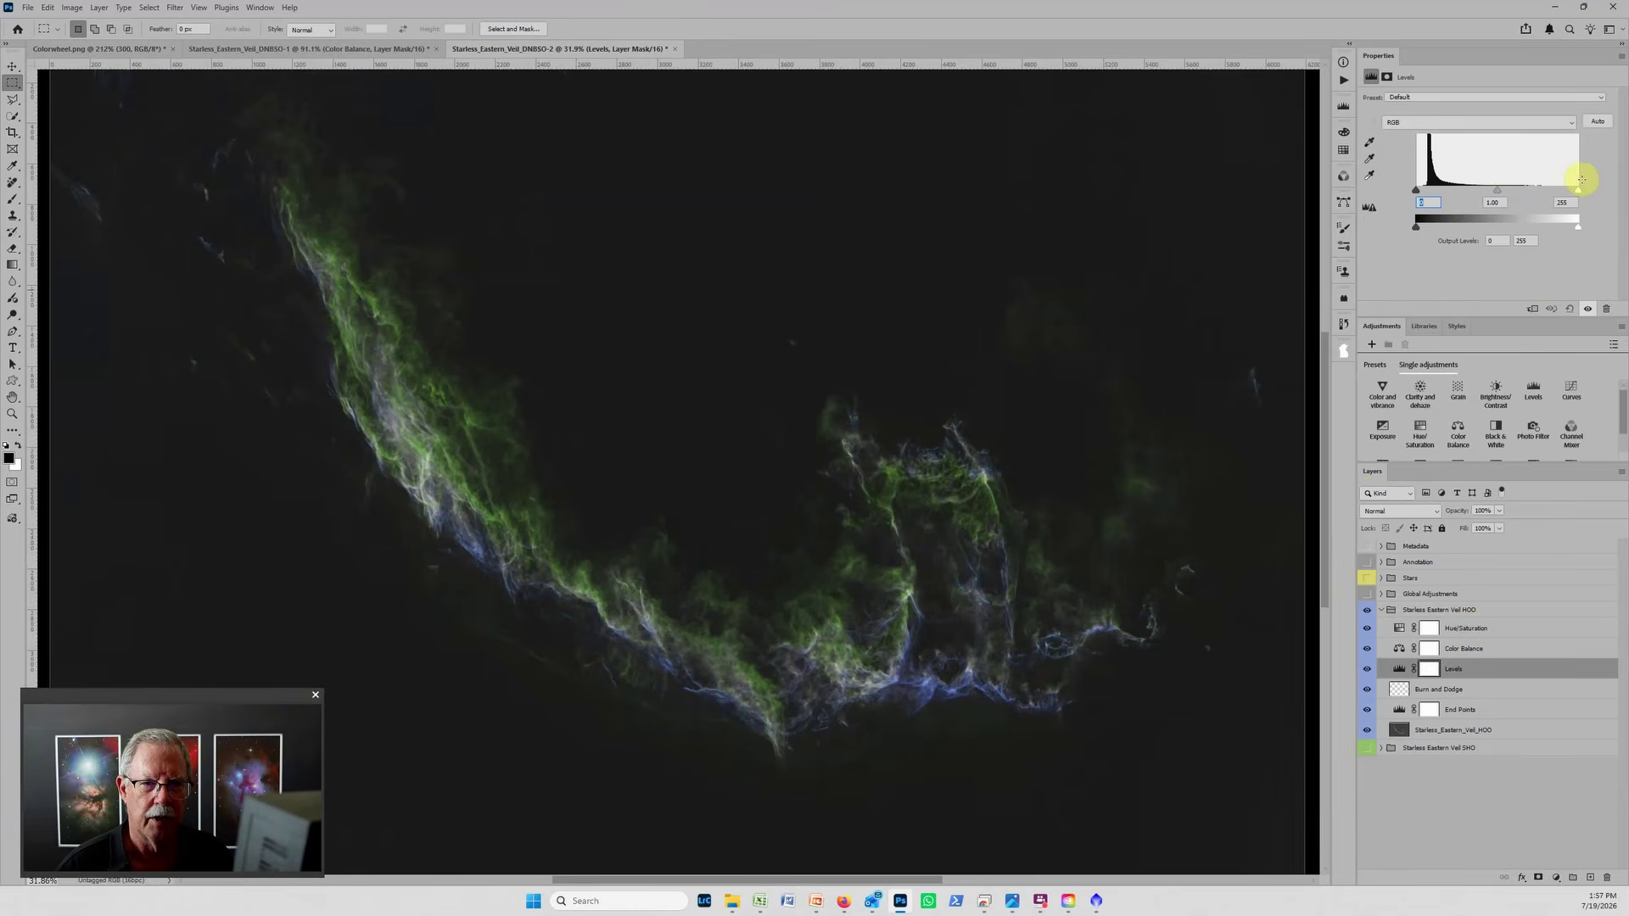
{"action": "left_click_drag", "start_coordinate": [1579, 192], "coordinate": [1473, 190]}
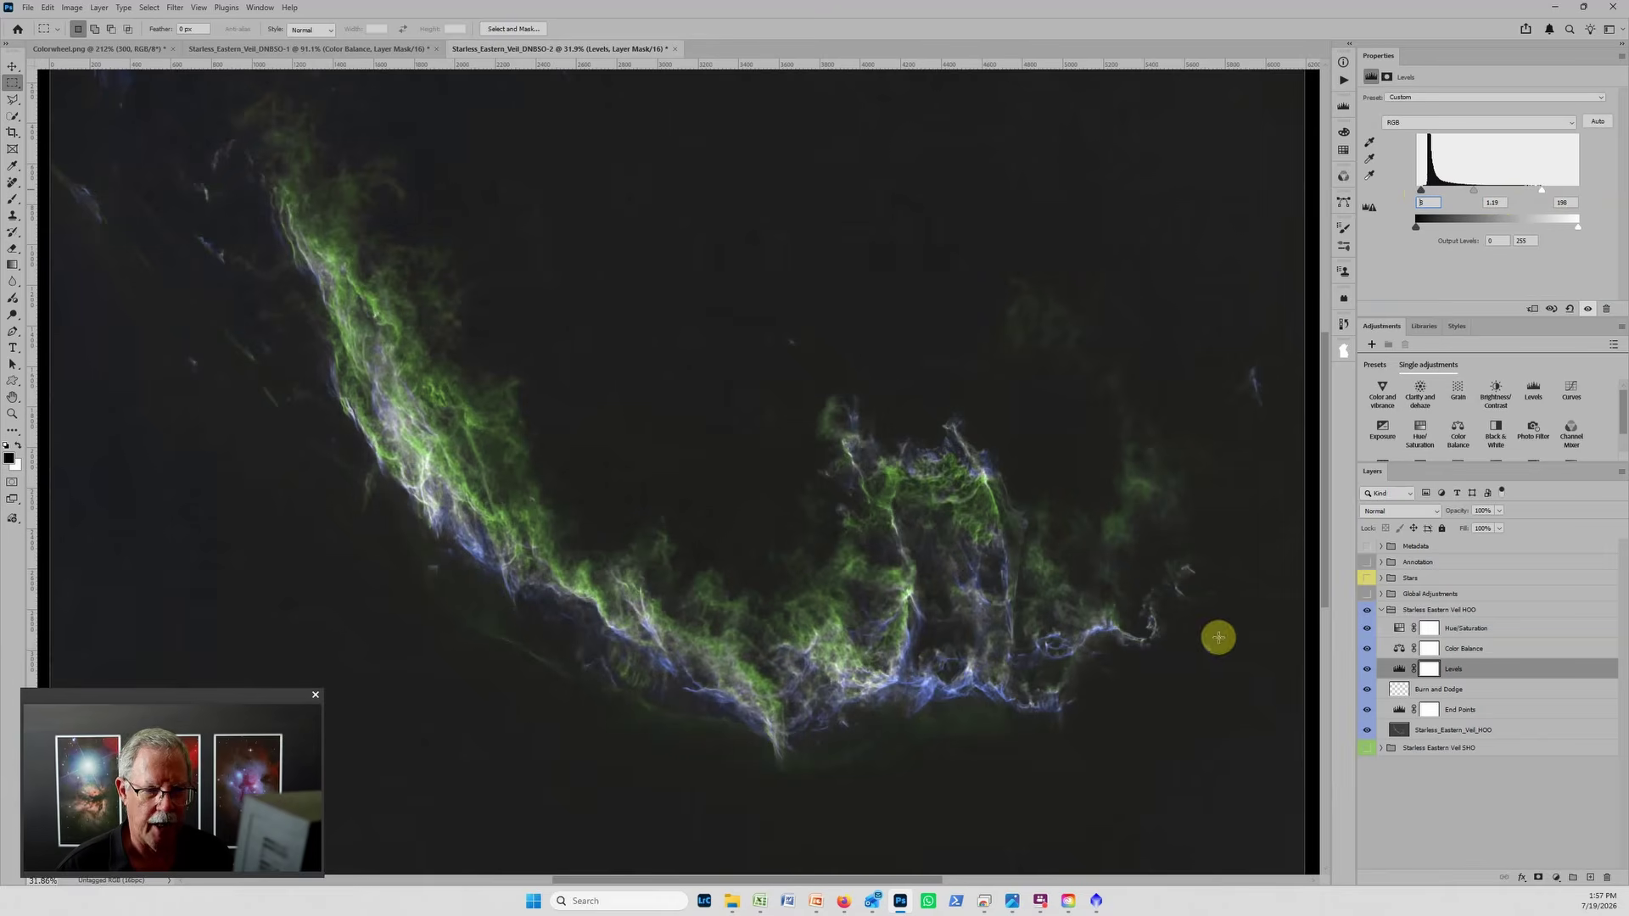
{"action": "left_click", "coordinate": [1381, 610]}
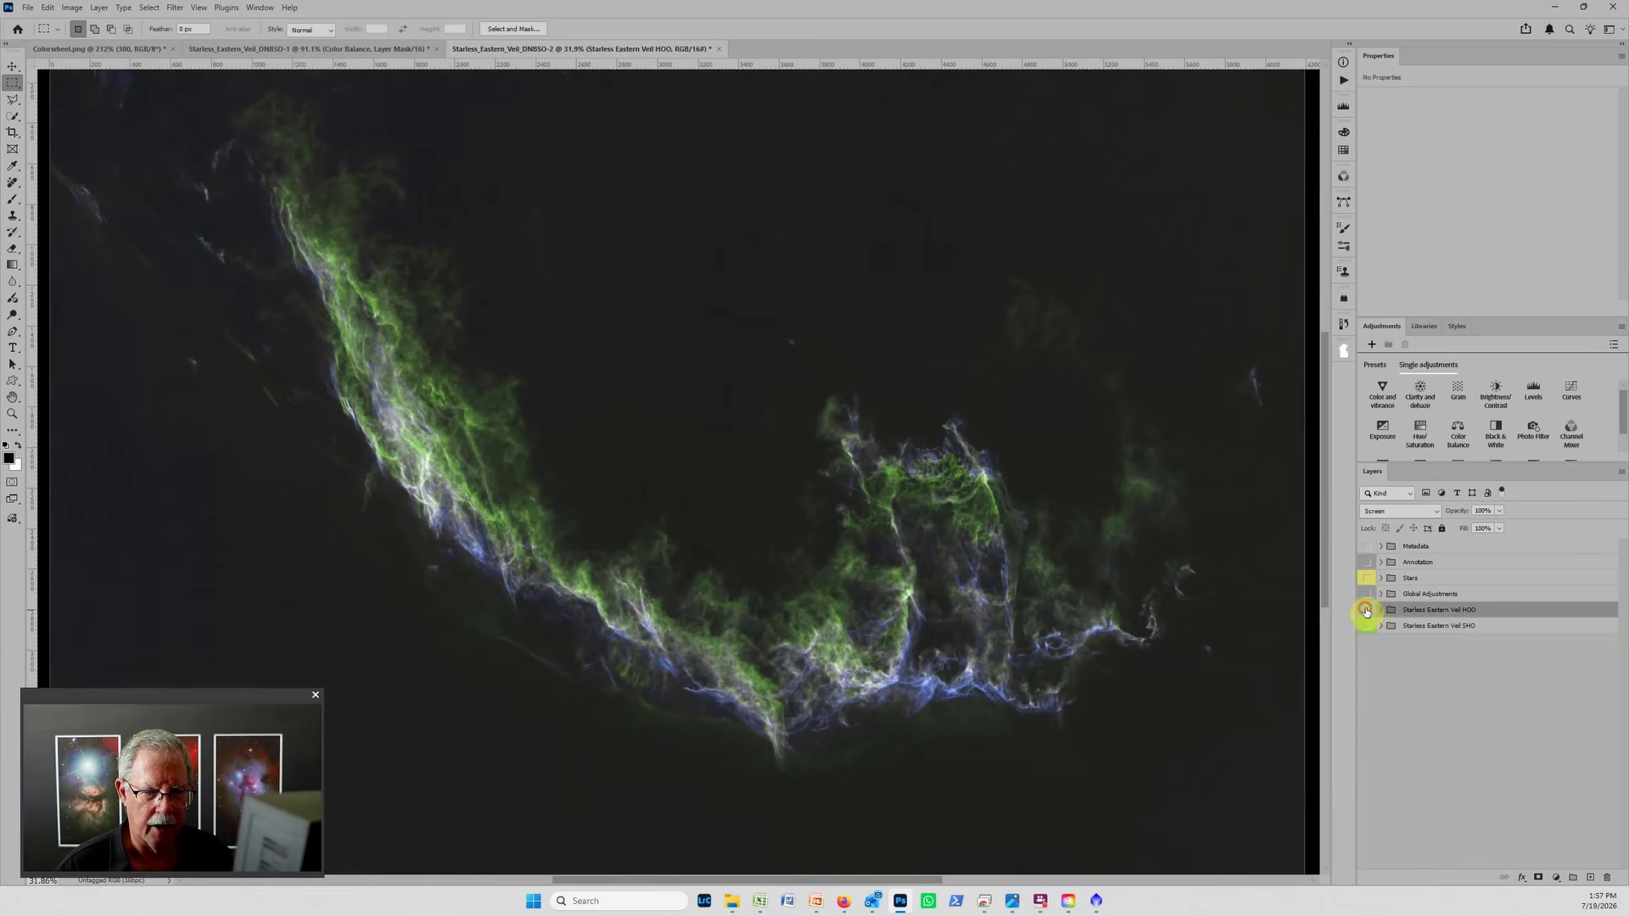
Step: Show only the SHO group instead of the HOO group and set its Hue/Saturation Cyans hue to +40
{"action": "left_click", "coordinate": [1366, 610]}
{"action": "left_click", "coordinate": [1366, 625]}
{"action": "left_click", "coordinate": [1381, 626]}
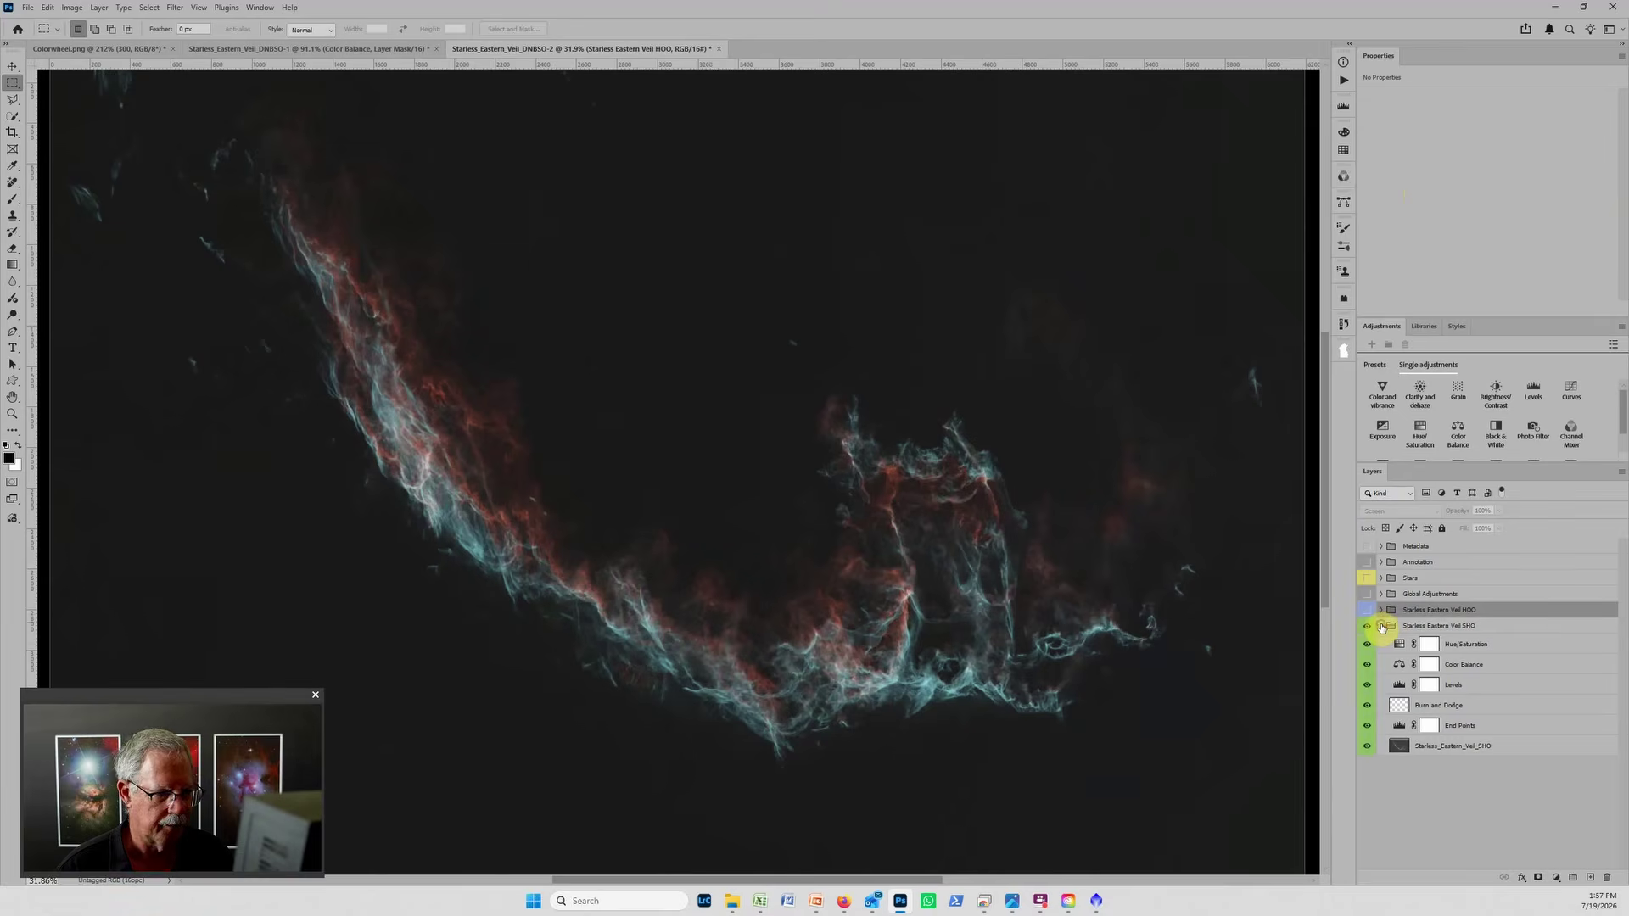
{"action": "left_click", "coordinate": [1402, 644]}
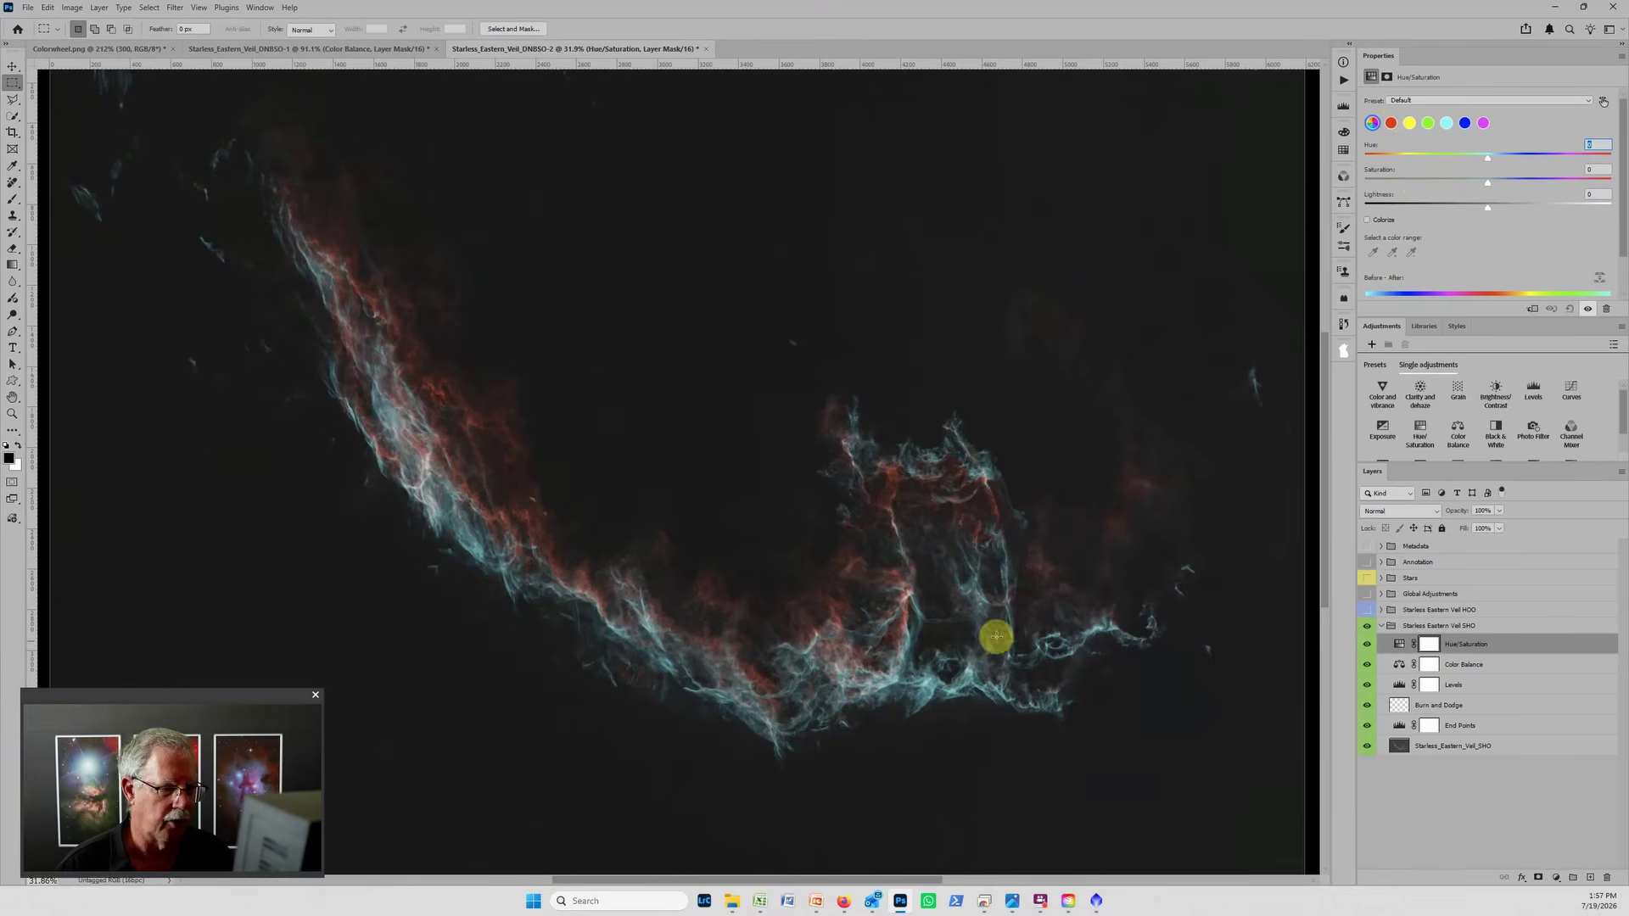
{"action": "left_click", "coordinate": [1446, 123]}
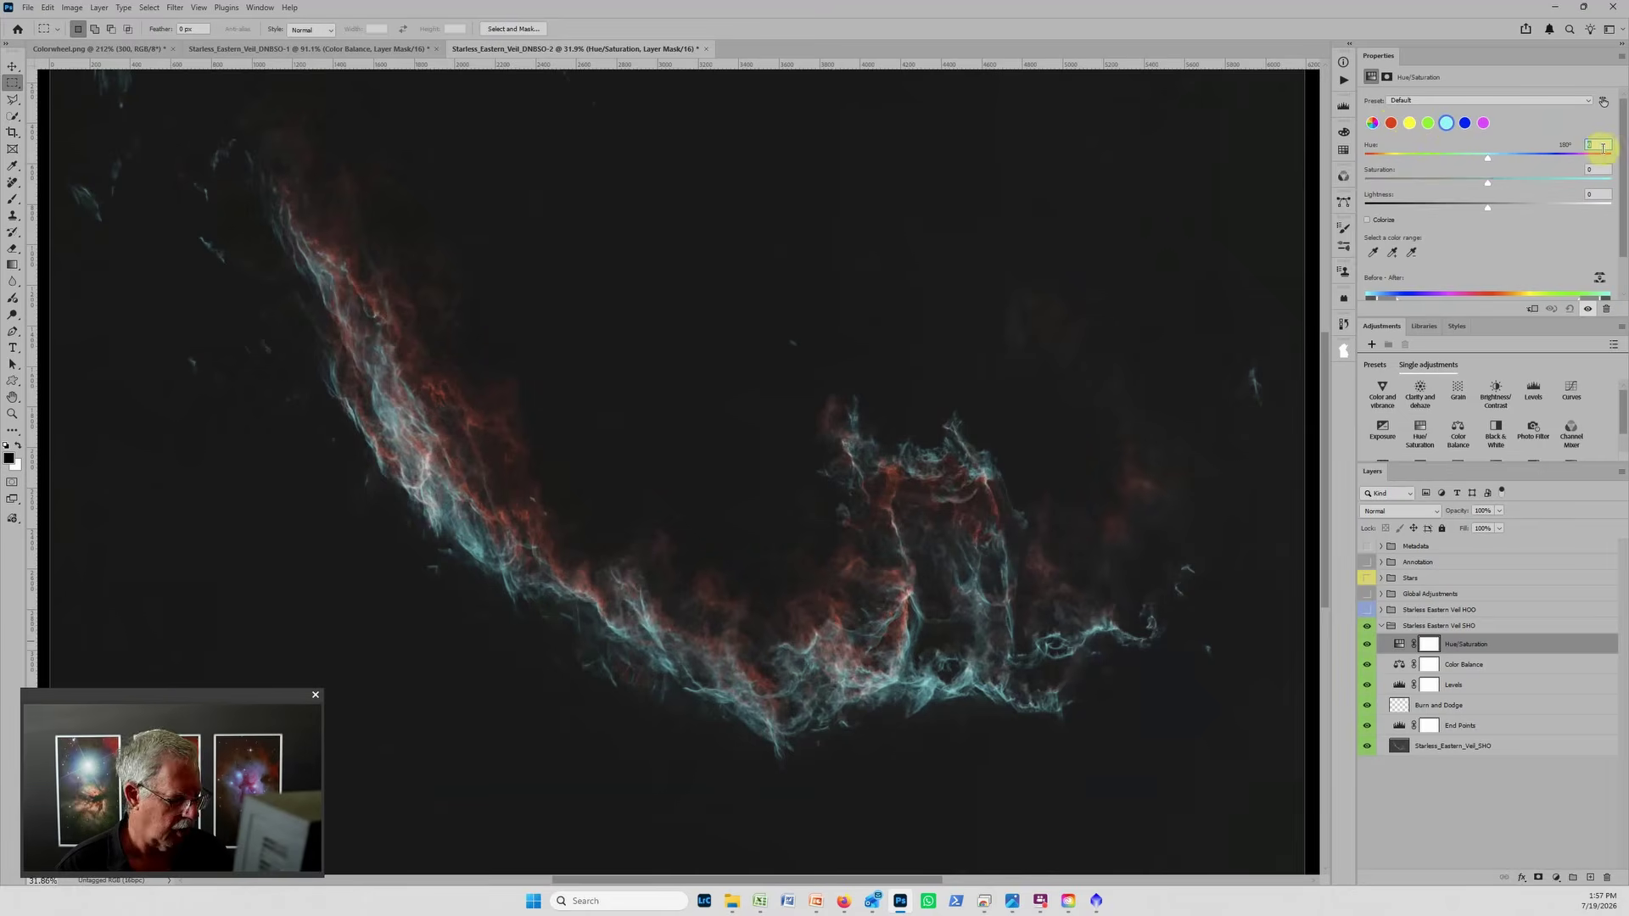
{"action": "left_click", "coordinate": [1598, 147]}
{"action": "type", "text": "40"}
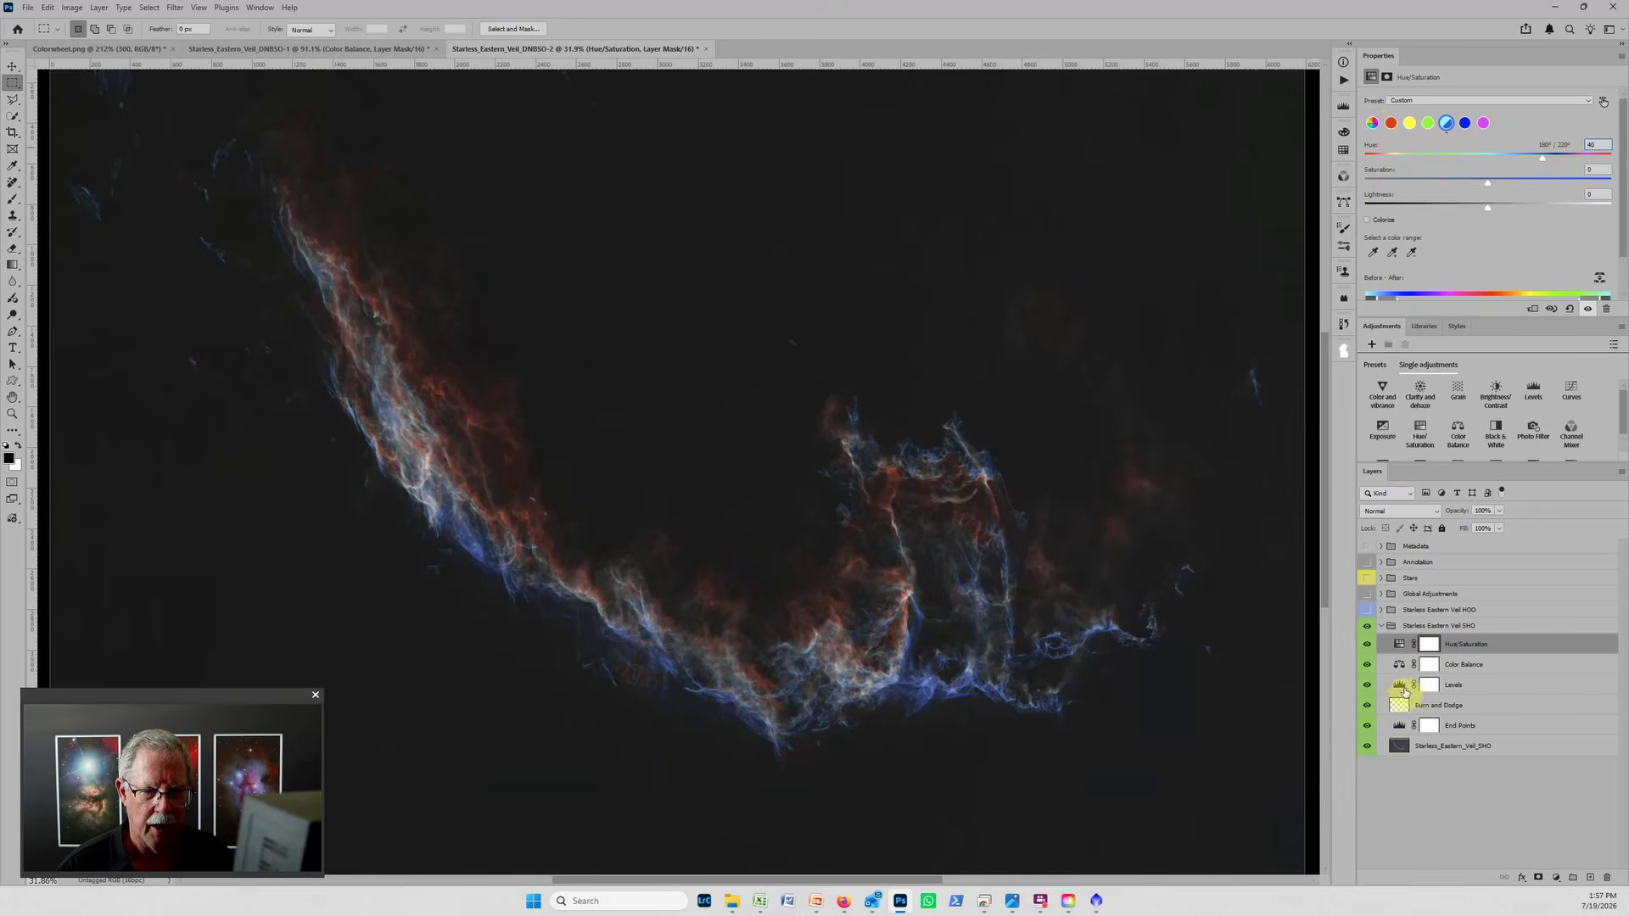
Step: Raise the SHO group's Reds saturation to about +23 and show the HOO group again to blend both
{"action": "left_click", "coordinate": [1392, 123]}
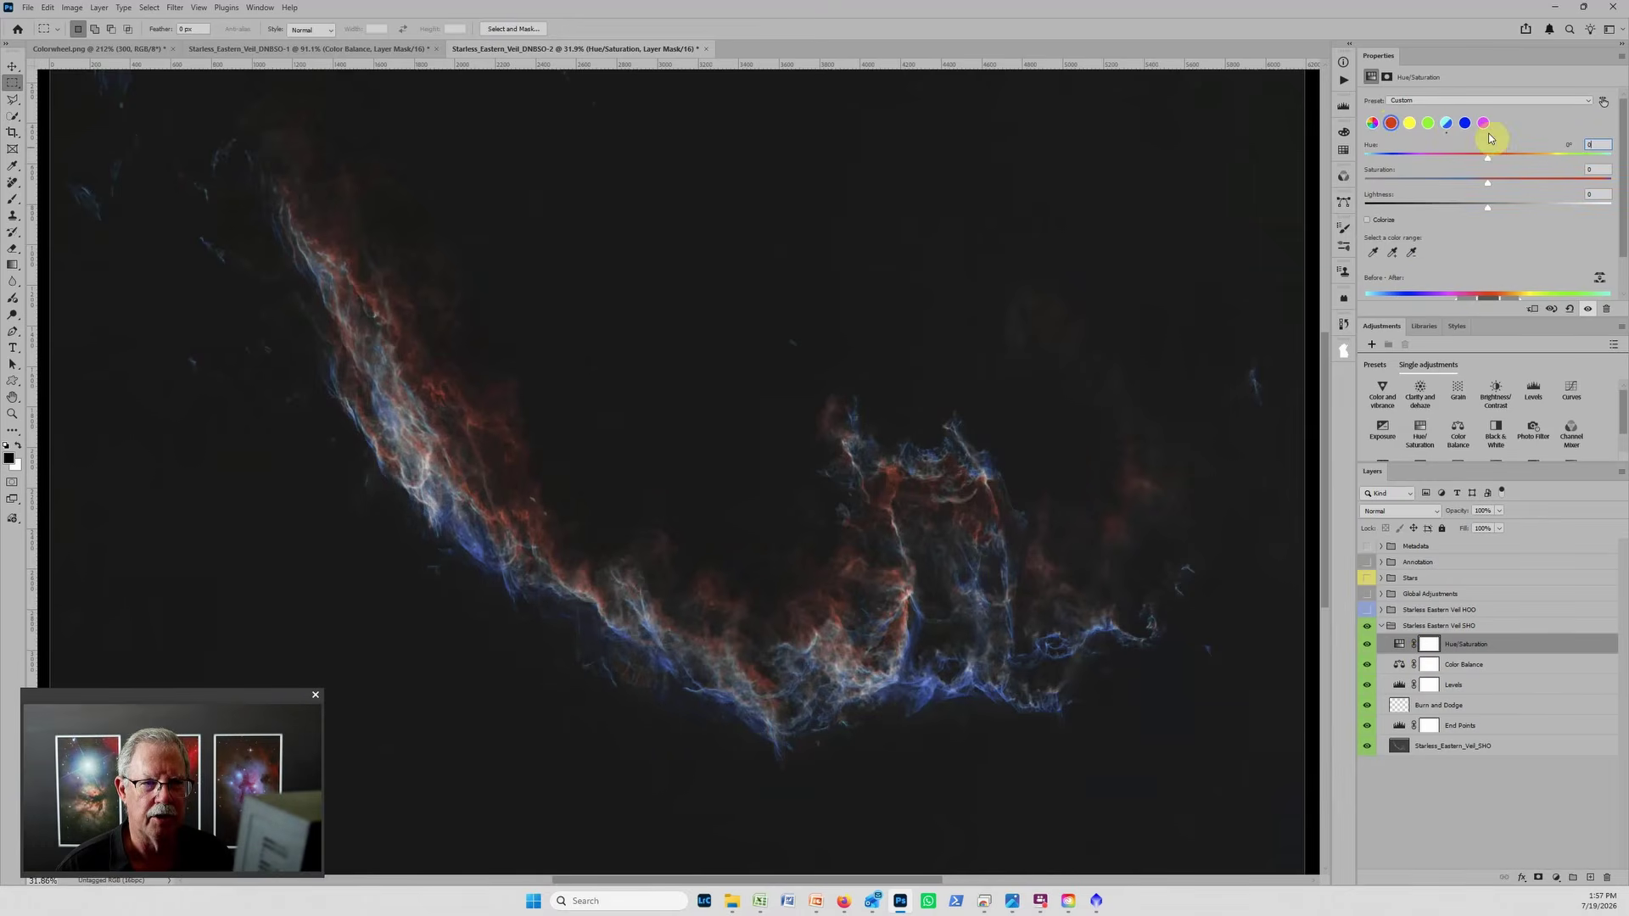
{"action": "left_click_drag", "start_coordinate": [1488, 185], "coordinate": [1518, 185]}
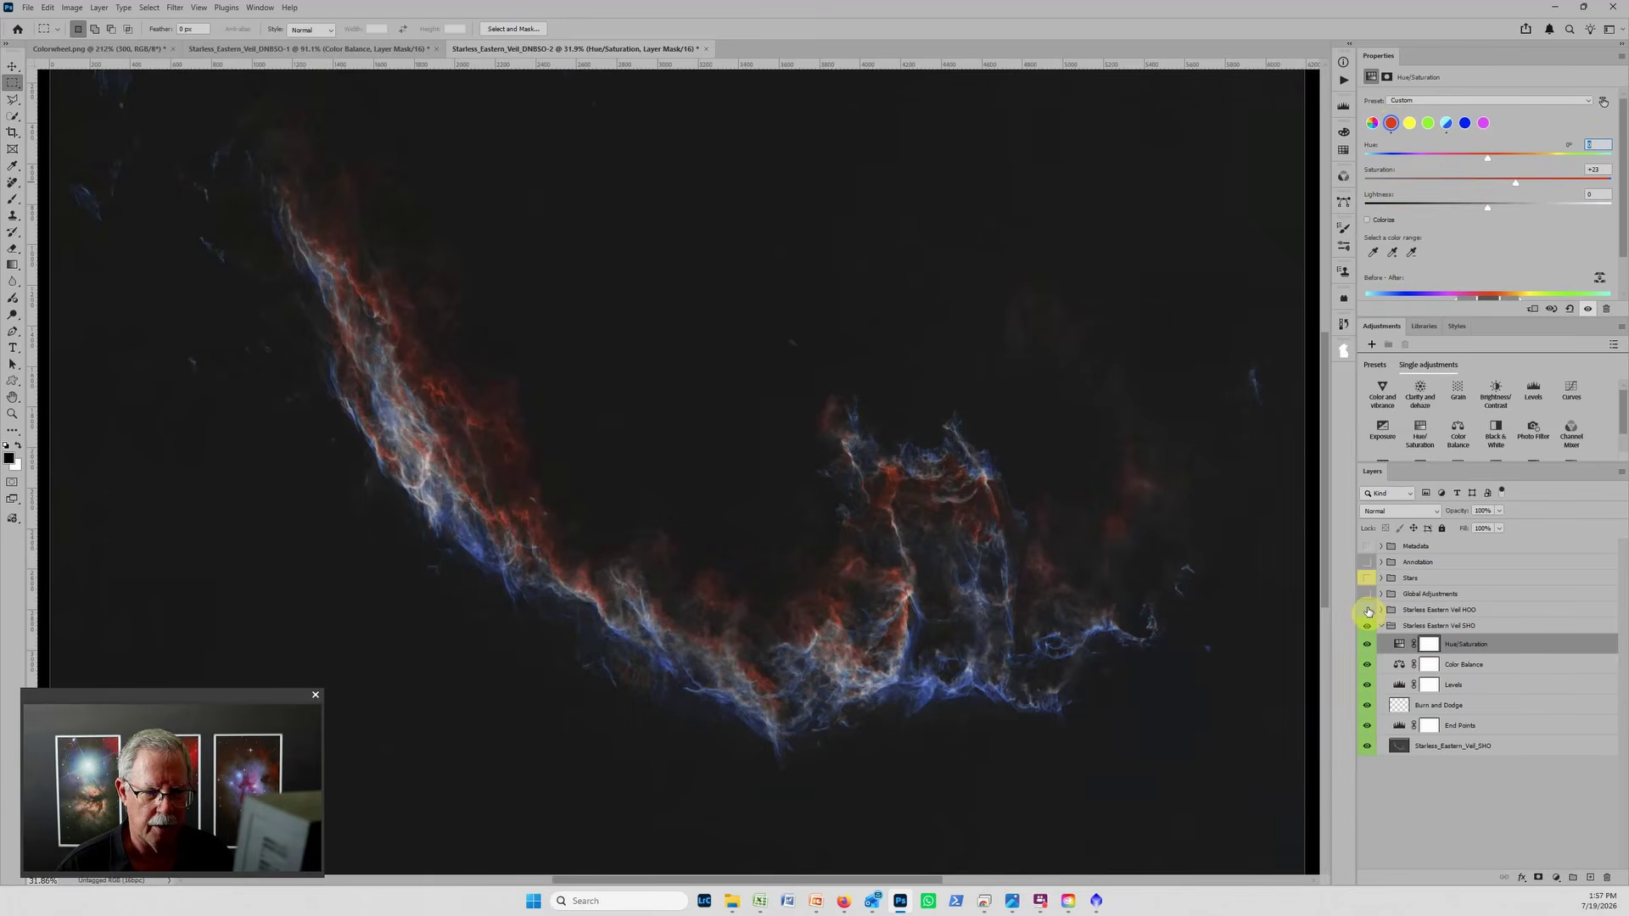
{"action": "left_click", "coordinate": [1367, 610]}
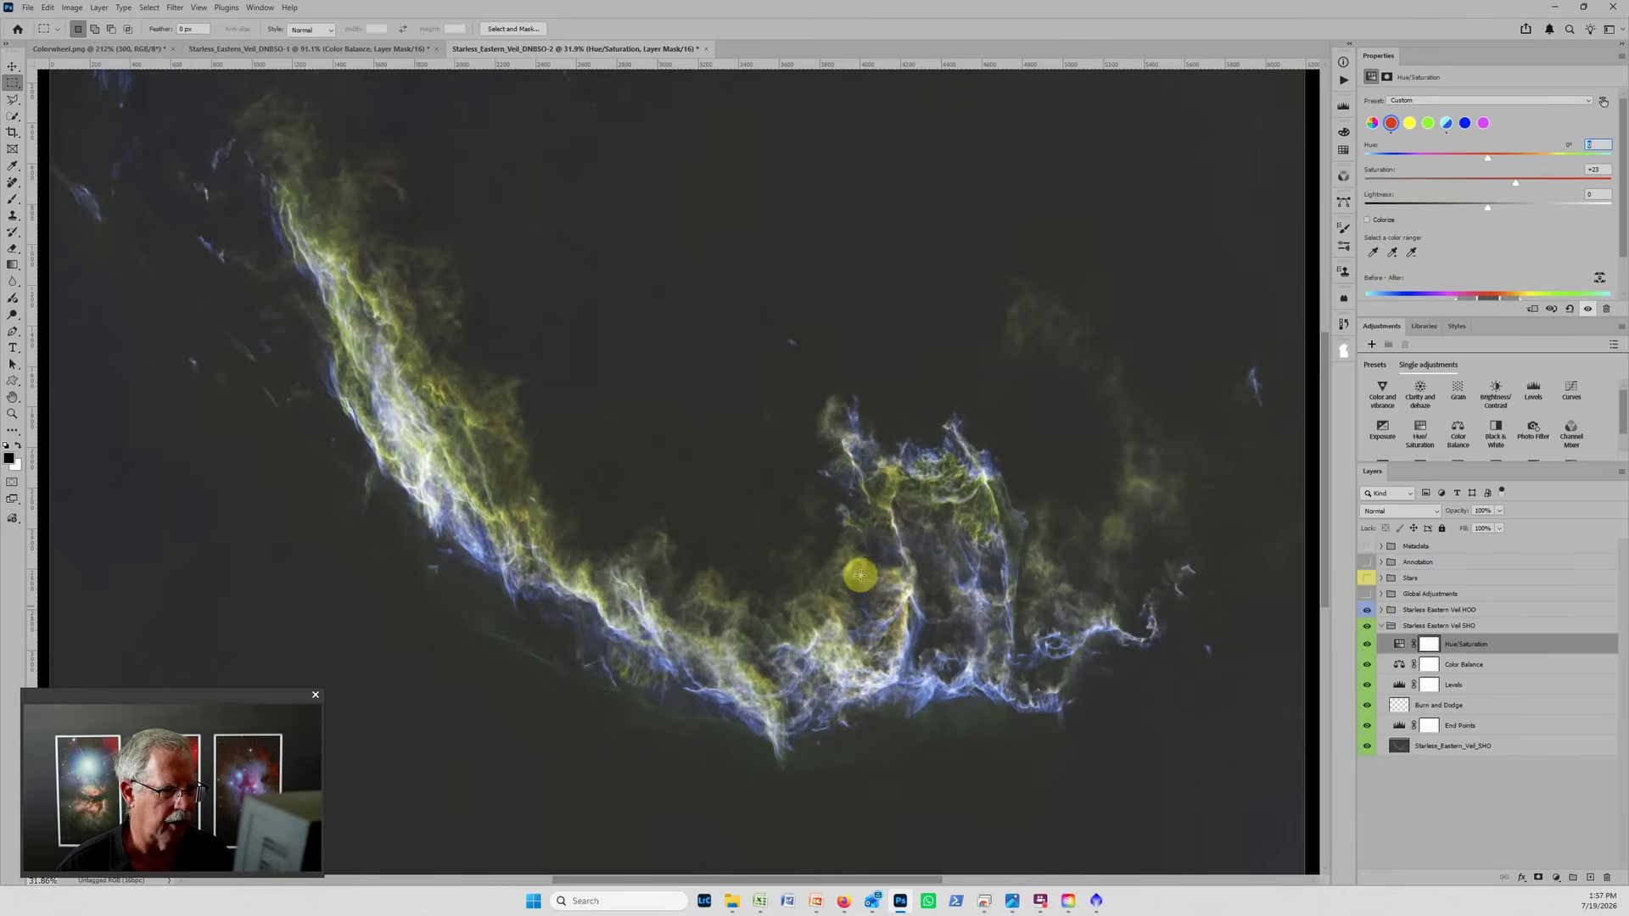
Step: In the SHO group, set the Levels inputs to 20, 1.38 and 189 and raise the Reds saturation to +60
{"action": "left_click", "coordinate": [1398, 671]}
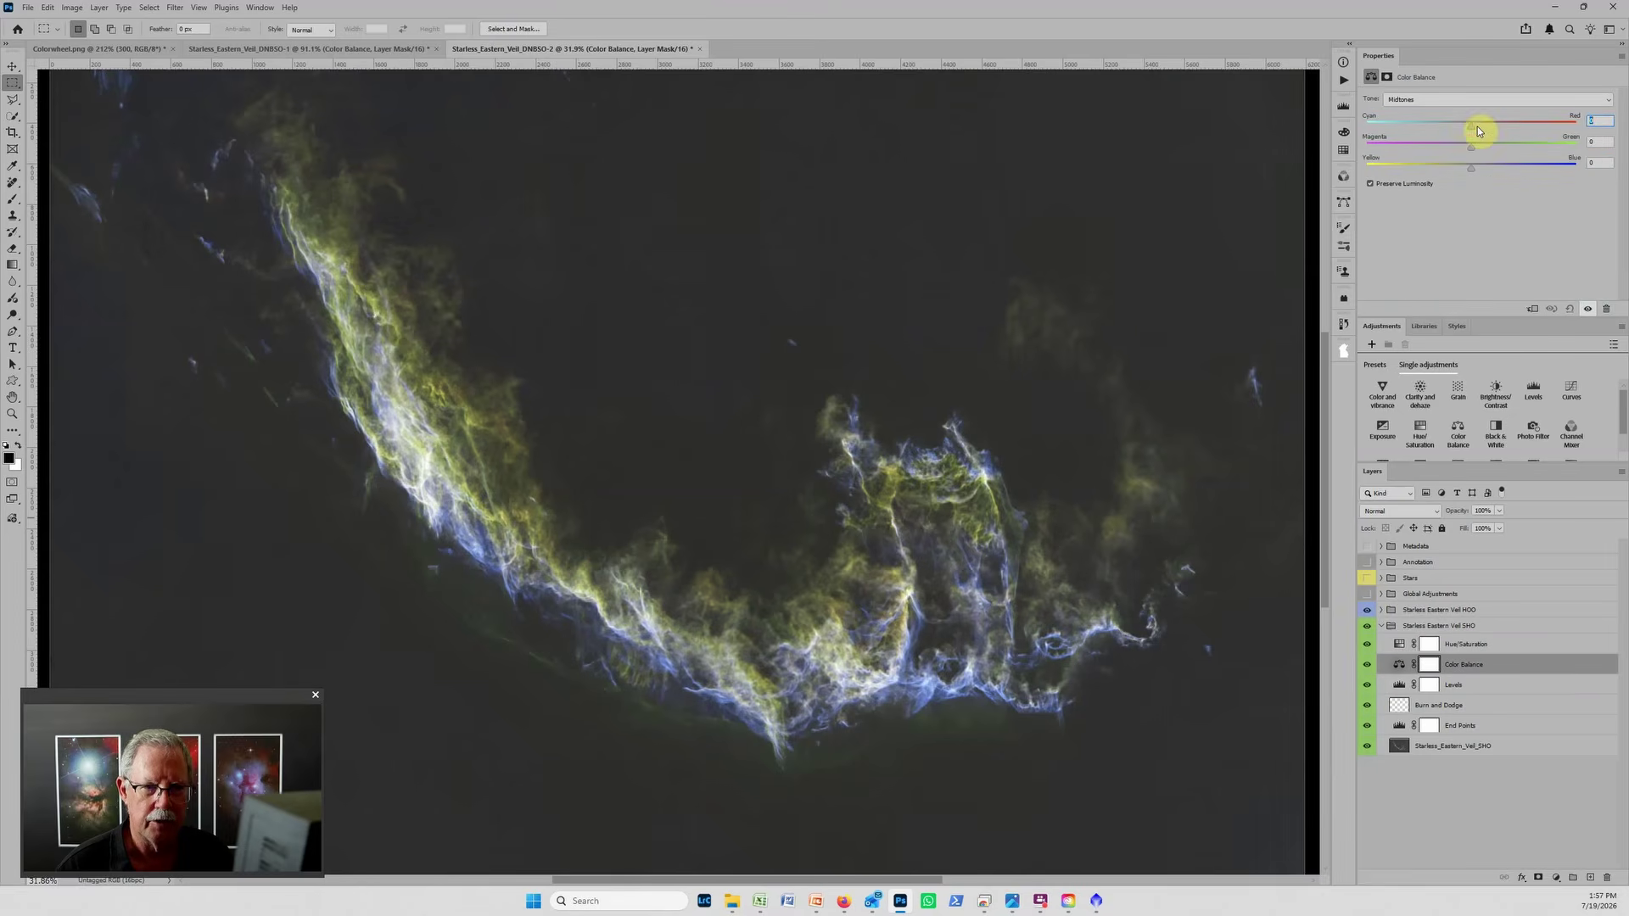
{"action": "left_click", "coordinate": [1398, 643]}
{"action": "left_click", "coordinate": [1398, 684]}
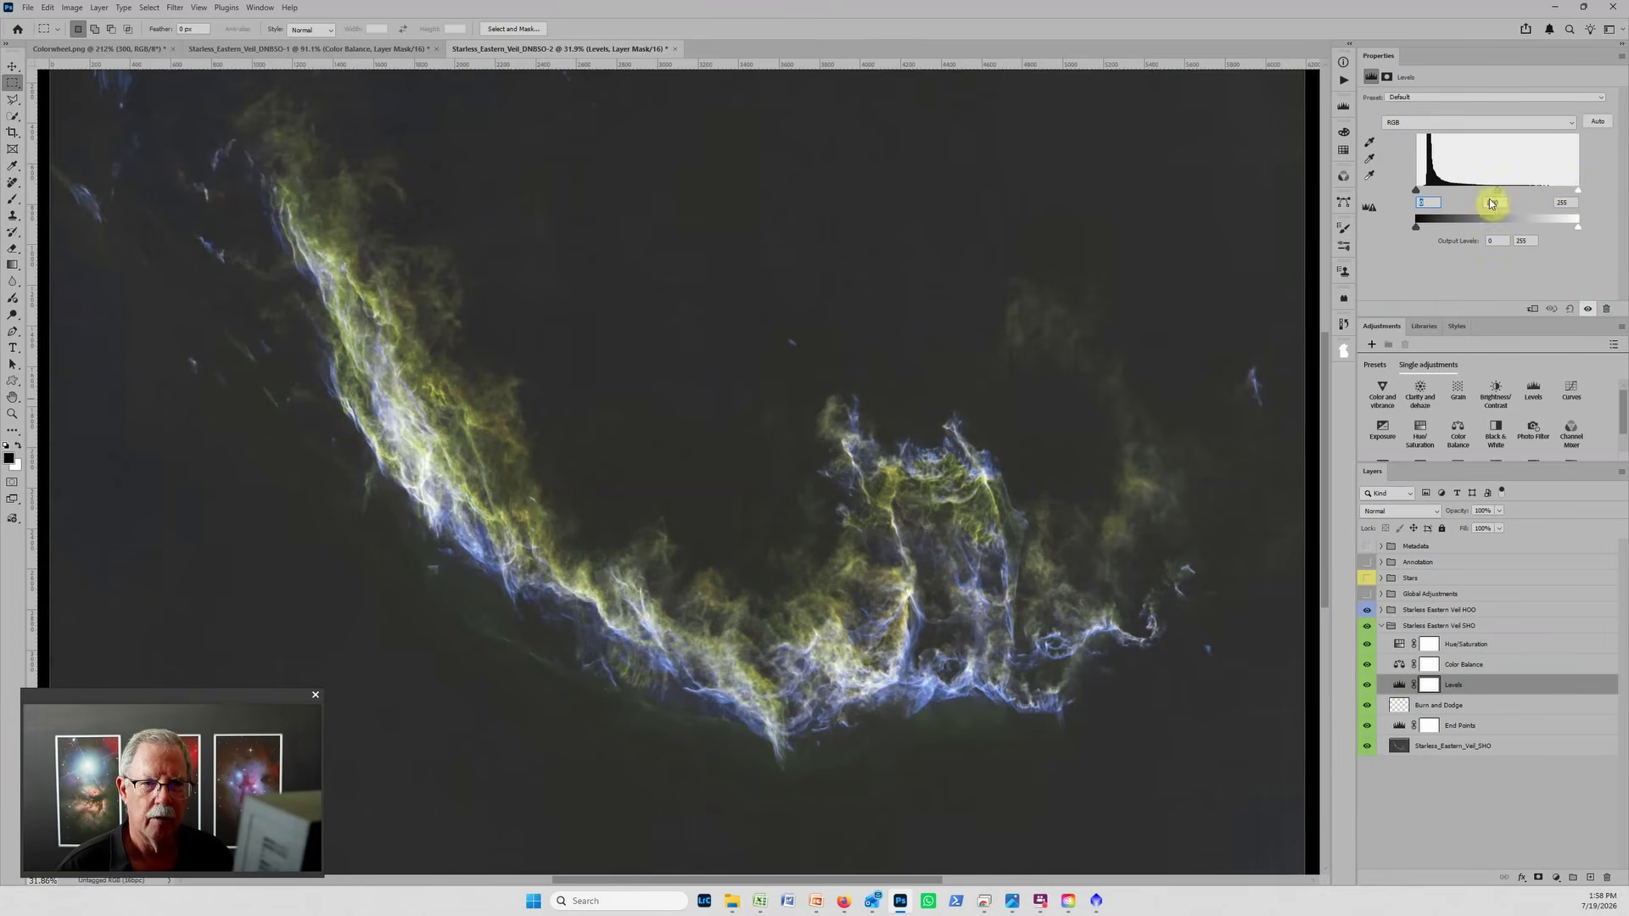
{"action": "left_click_drag", "start_coordinate": [1558, 193], "coordinate": [1429, 195]}
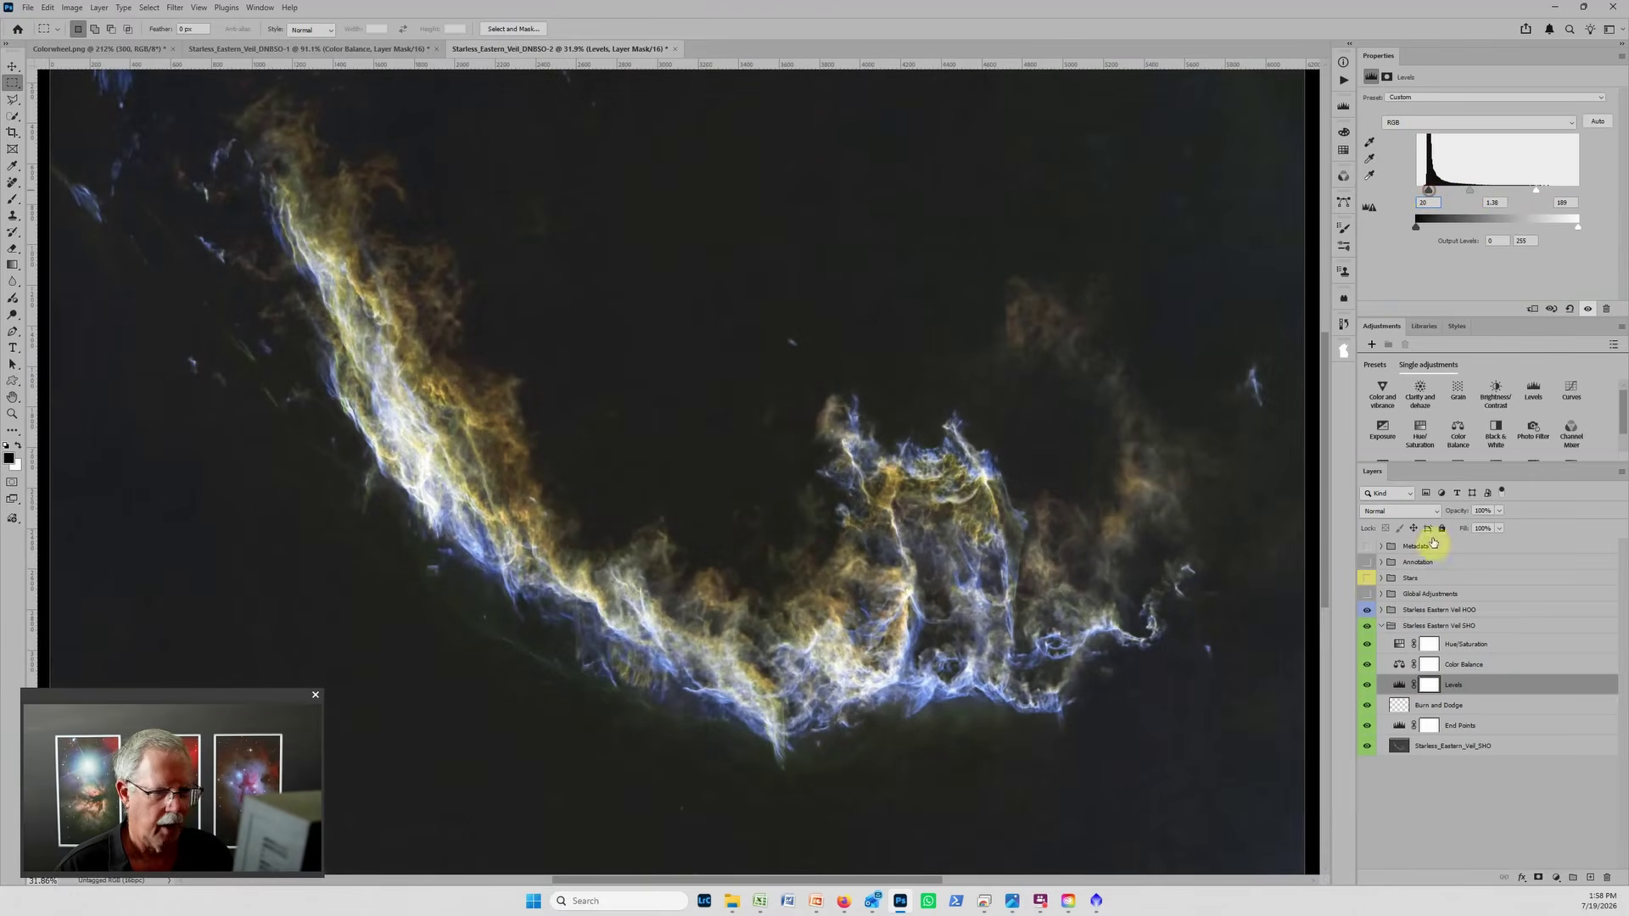
{"action": "left_click", "coordinate": [1405, 647]}
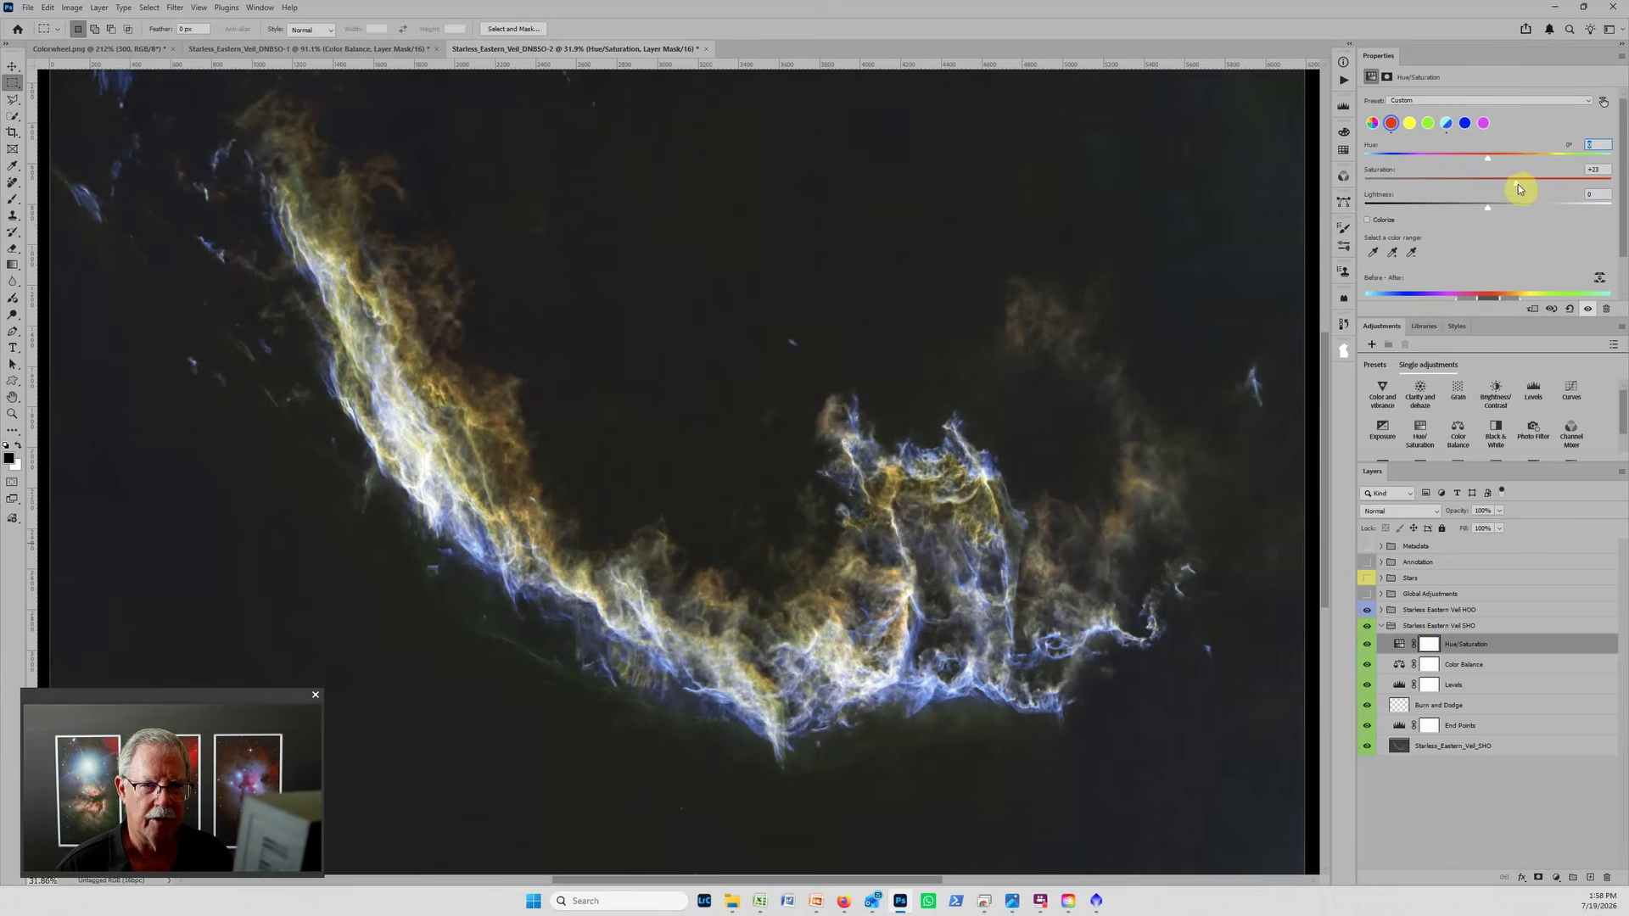
{"action": "left_click_drag", "start_coordinate": [1516, 183], "coordinate": [1562, 180]}
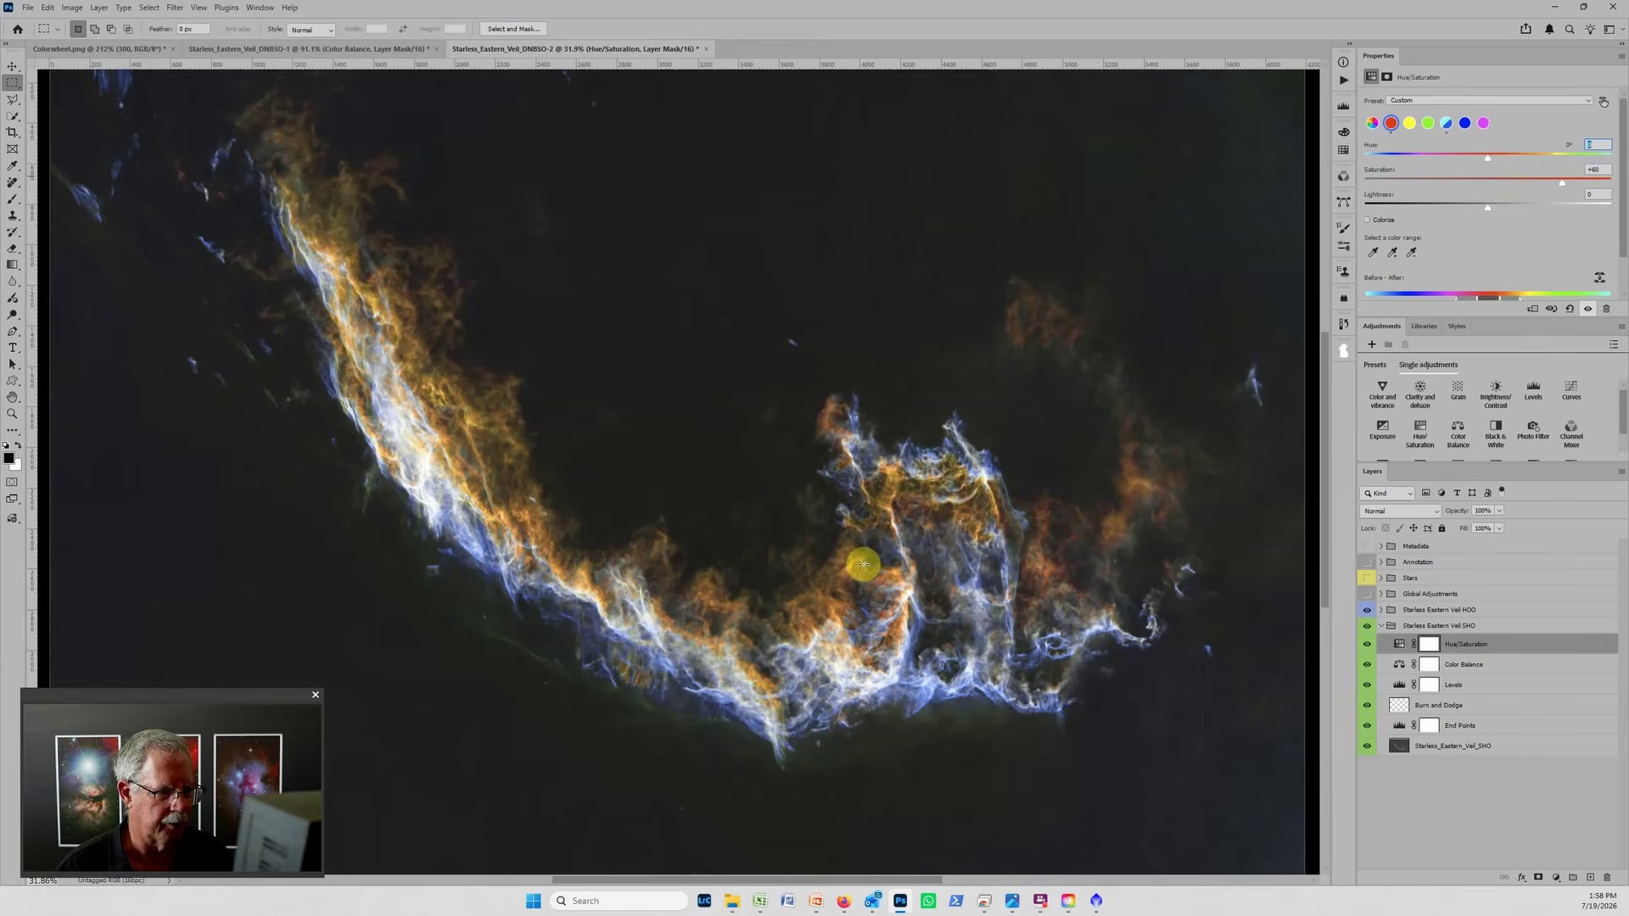
Step: Show and expand Global Adjustments and set its Color Balance midtones slightly toward red, -12 toward magenta and slightly toward yellow
{"action": "left_click", "coordinate": [1381, 594]}
{"action": "left_click", "coordinate": [1400, 653]}
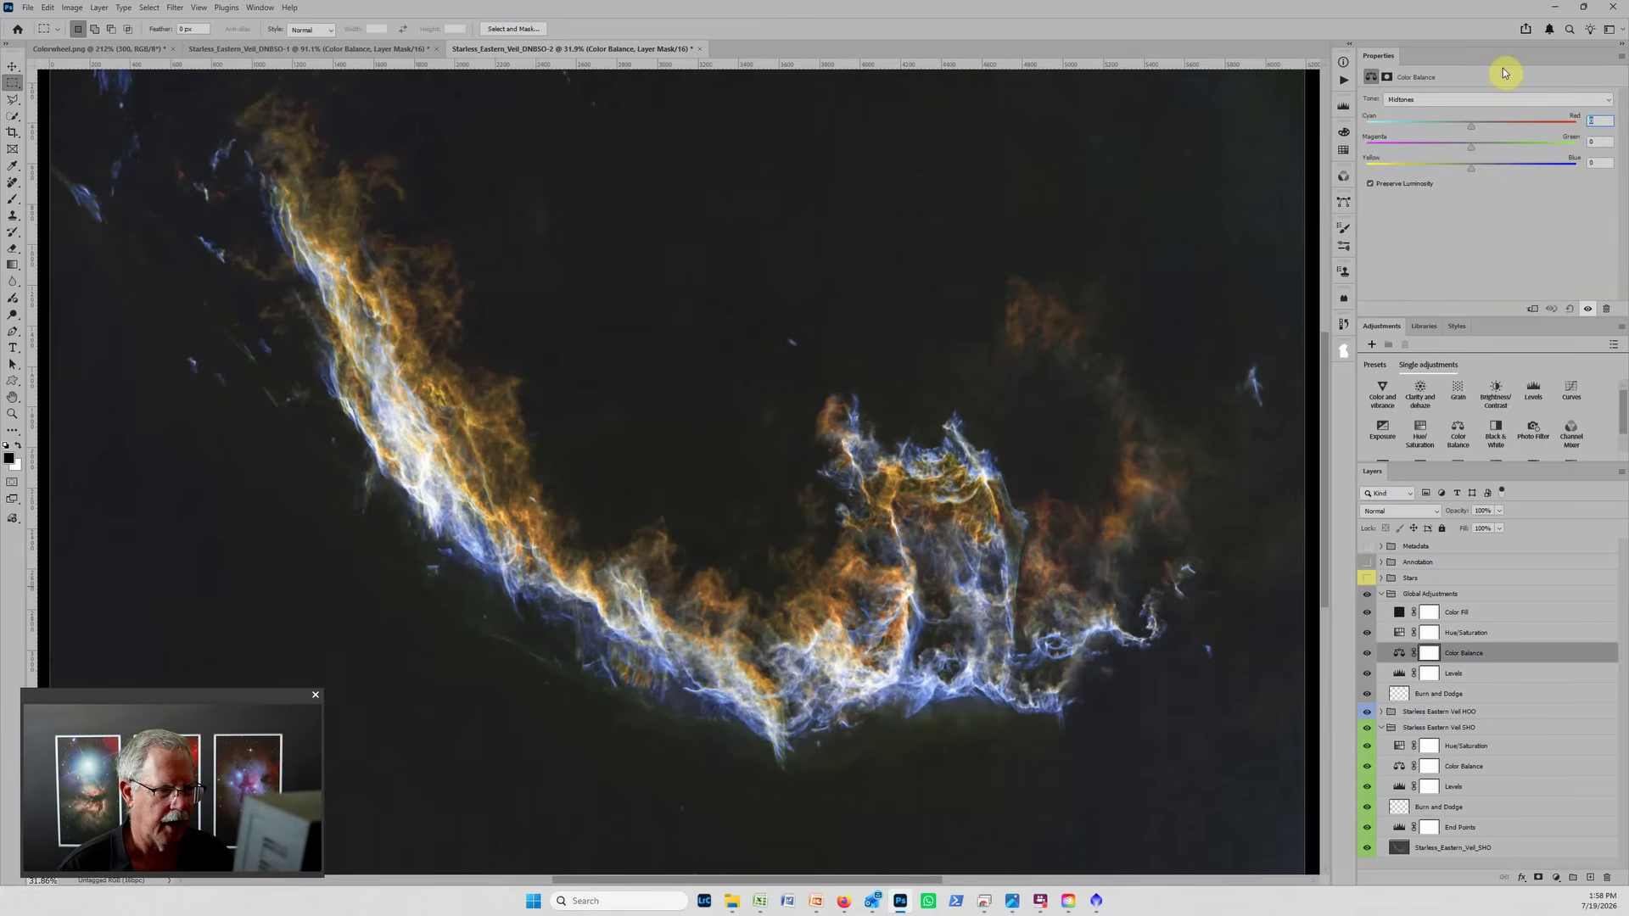
{"action": "left_click_drag", "start_coordinate": [1483, 125], "coordinate": [1465, 145]}
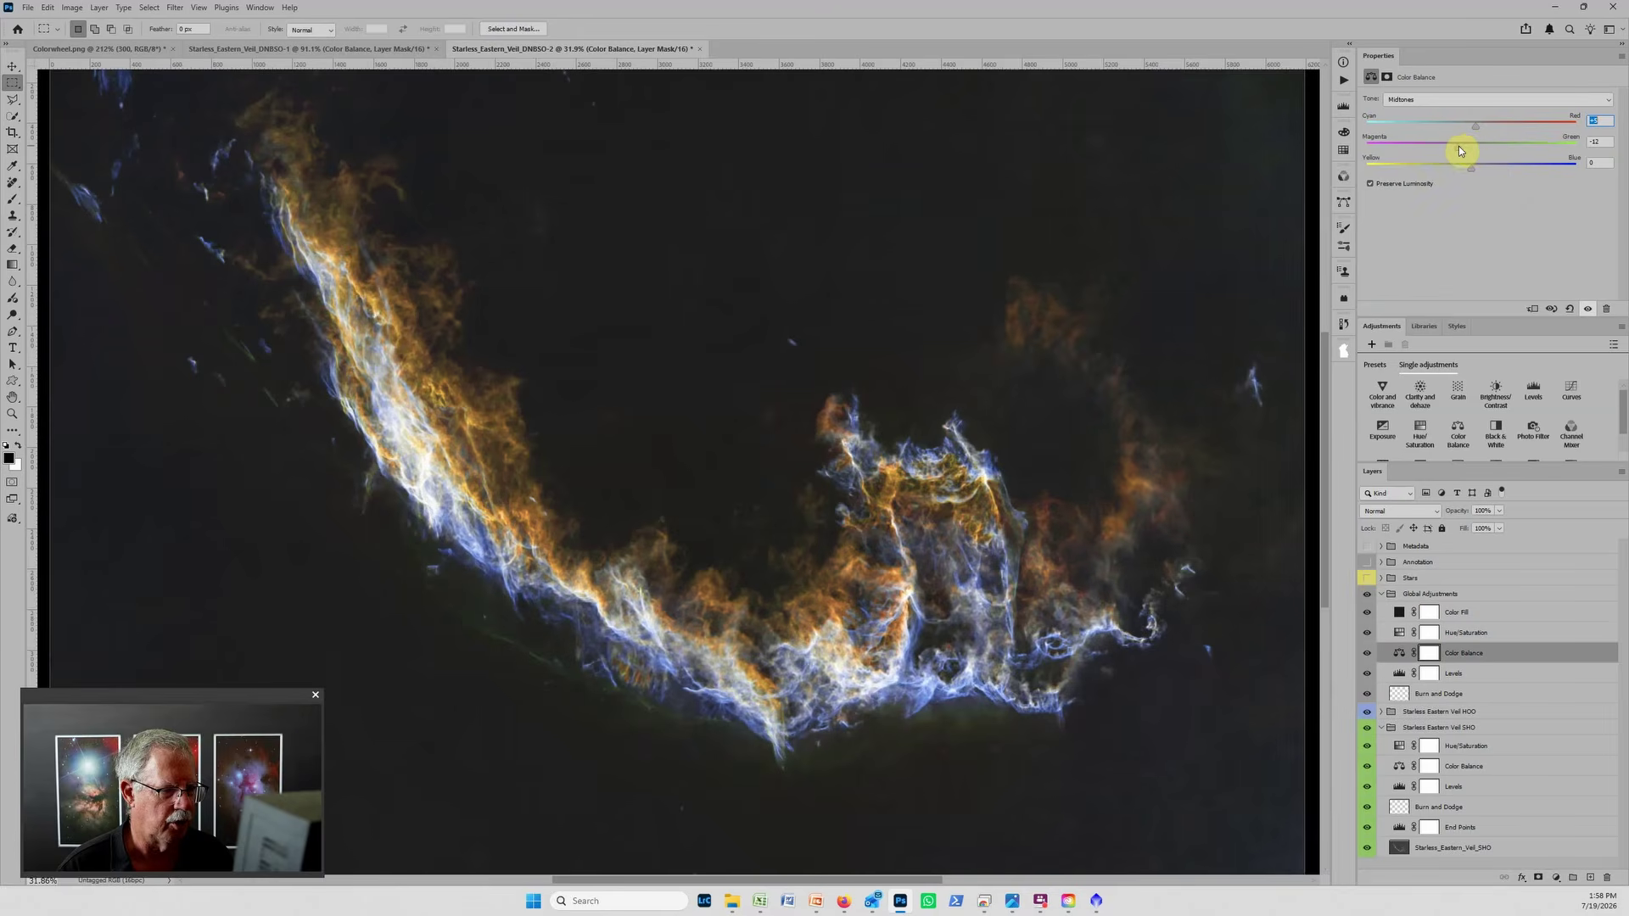
{"action": "left_click_drag", "start_coordinate": [1472, 174], "coordinate": [1470, 174]}
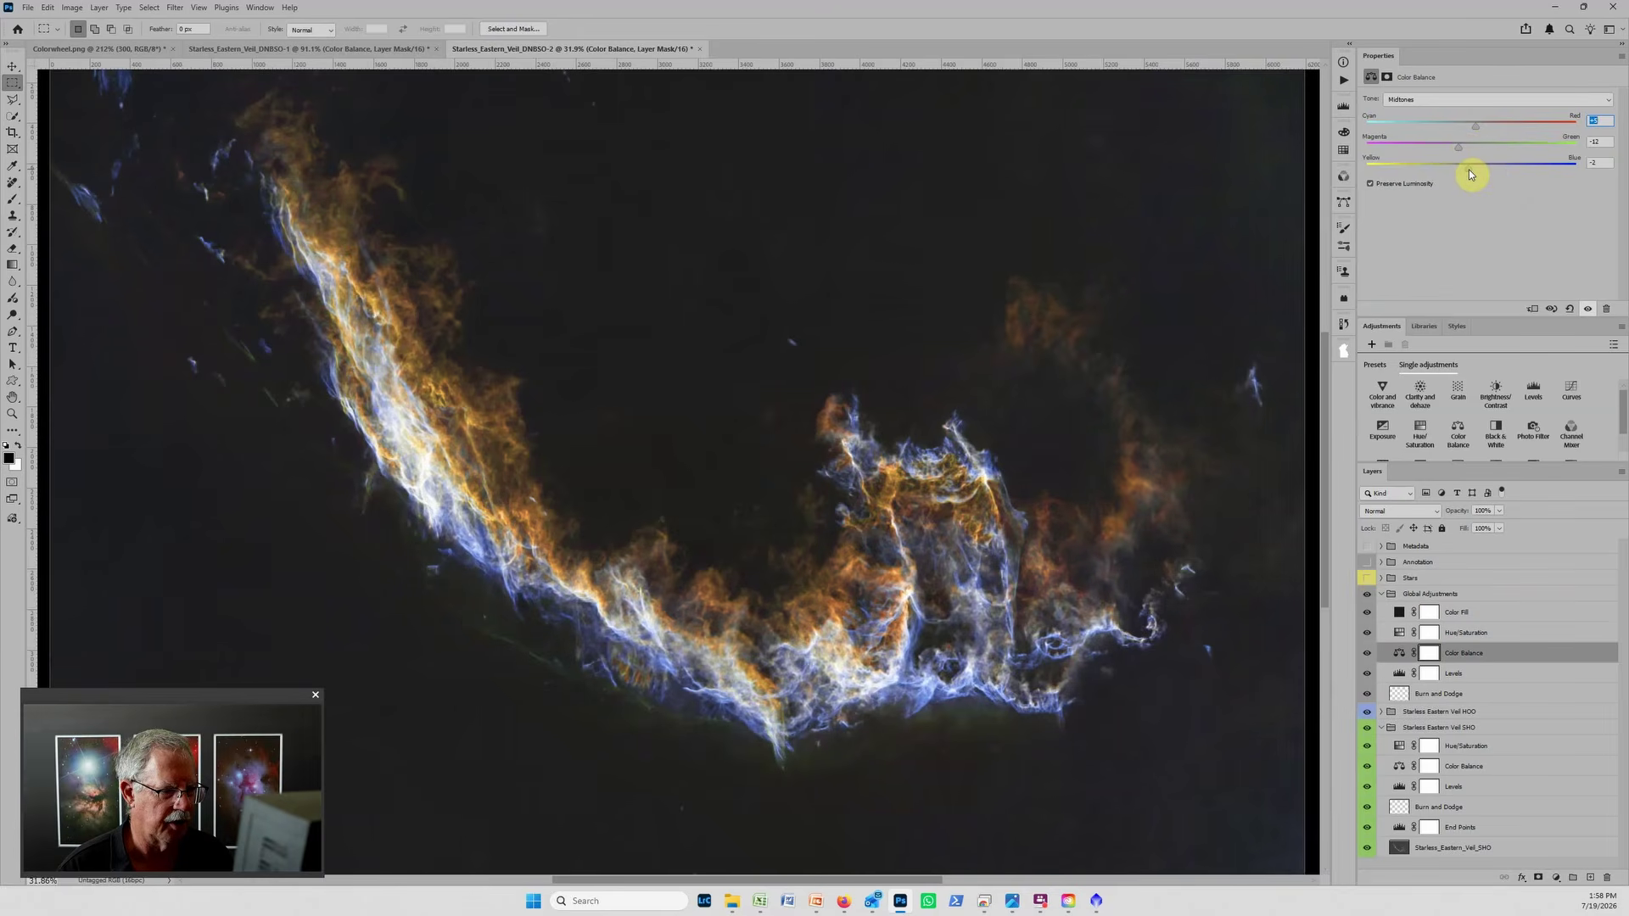
Step: In the Global Adjustments Hue/Saturation, adjust the Reds hue, raise the Yellows hue to about +29 and set the Blues hue to -12
{"action": "left_click", "coordinate": [1402, 633]}
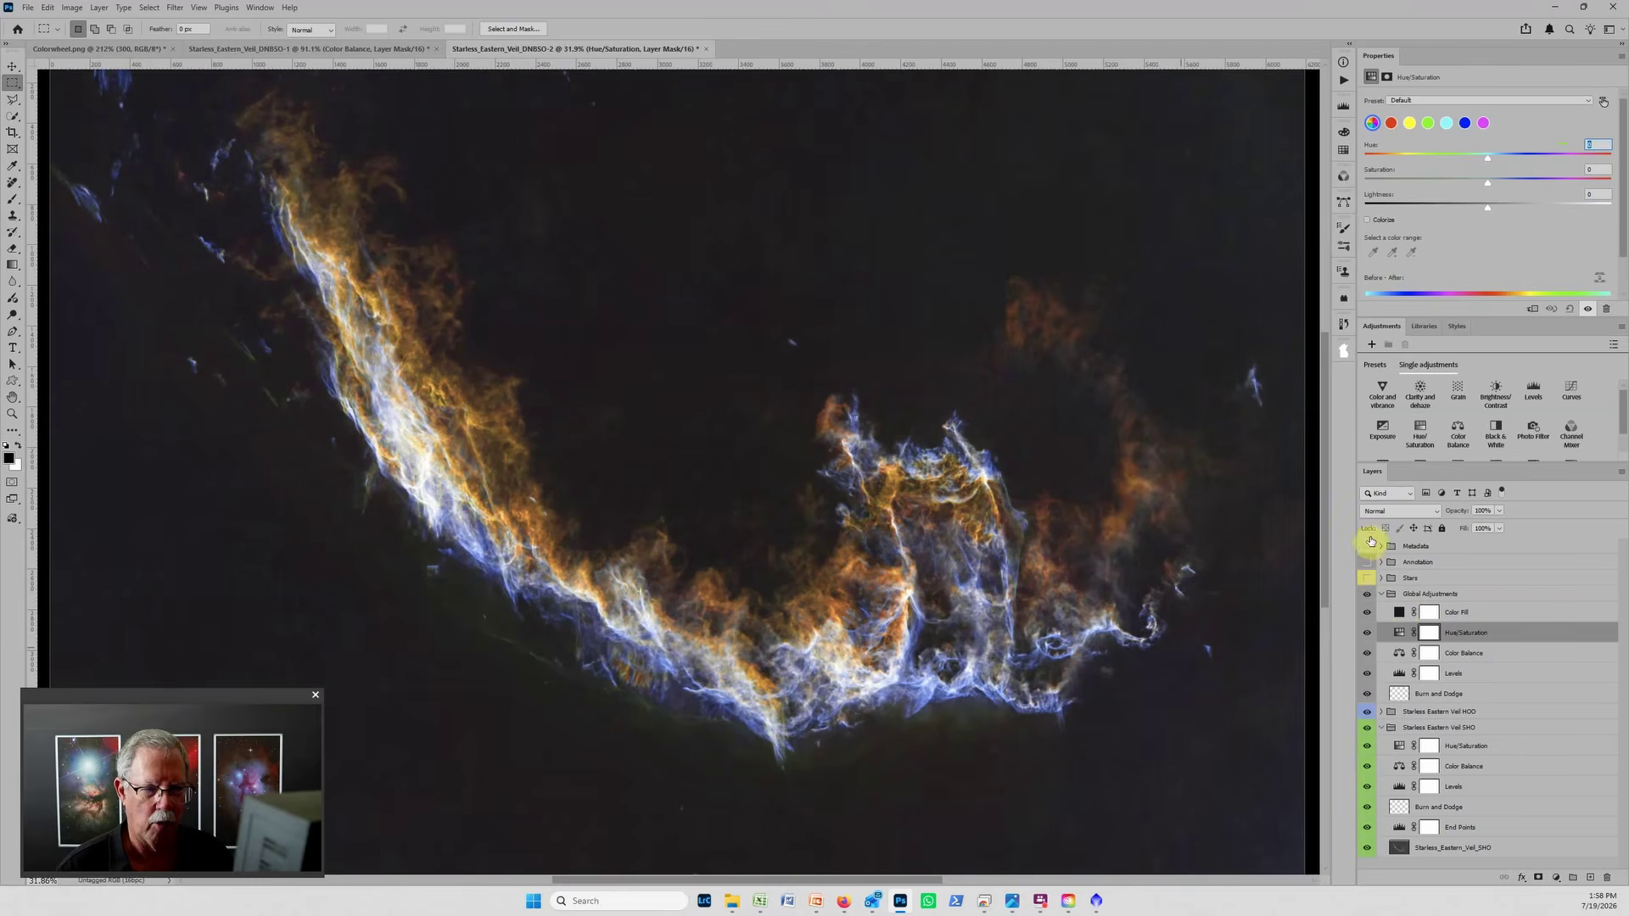
{"action": "left_click", "coordinate": [1391, 123]}
{"action": "left_click_drag", "start_coordinate": [1492, 159], "coordinate": [1528, 155]}
{"action": "left_click", "coordinate": [1409, 123]}
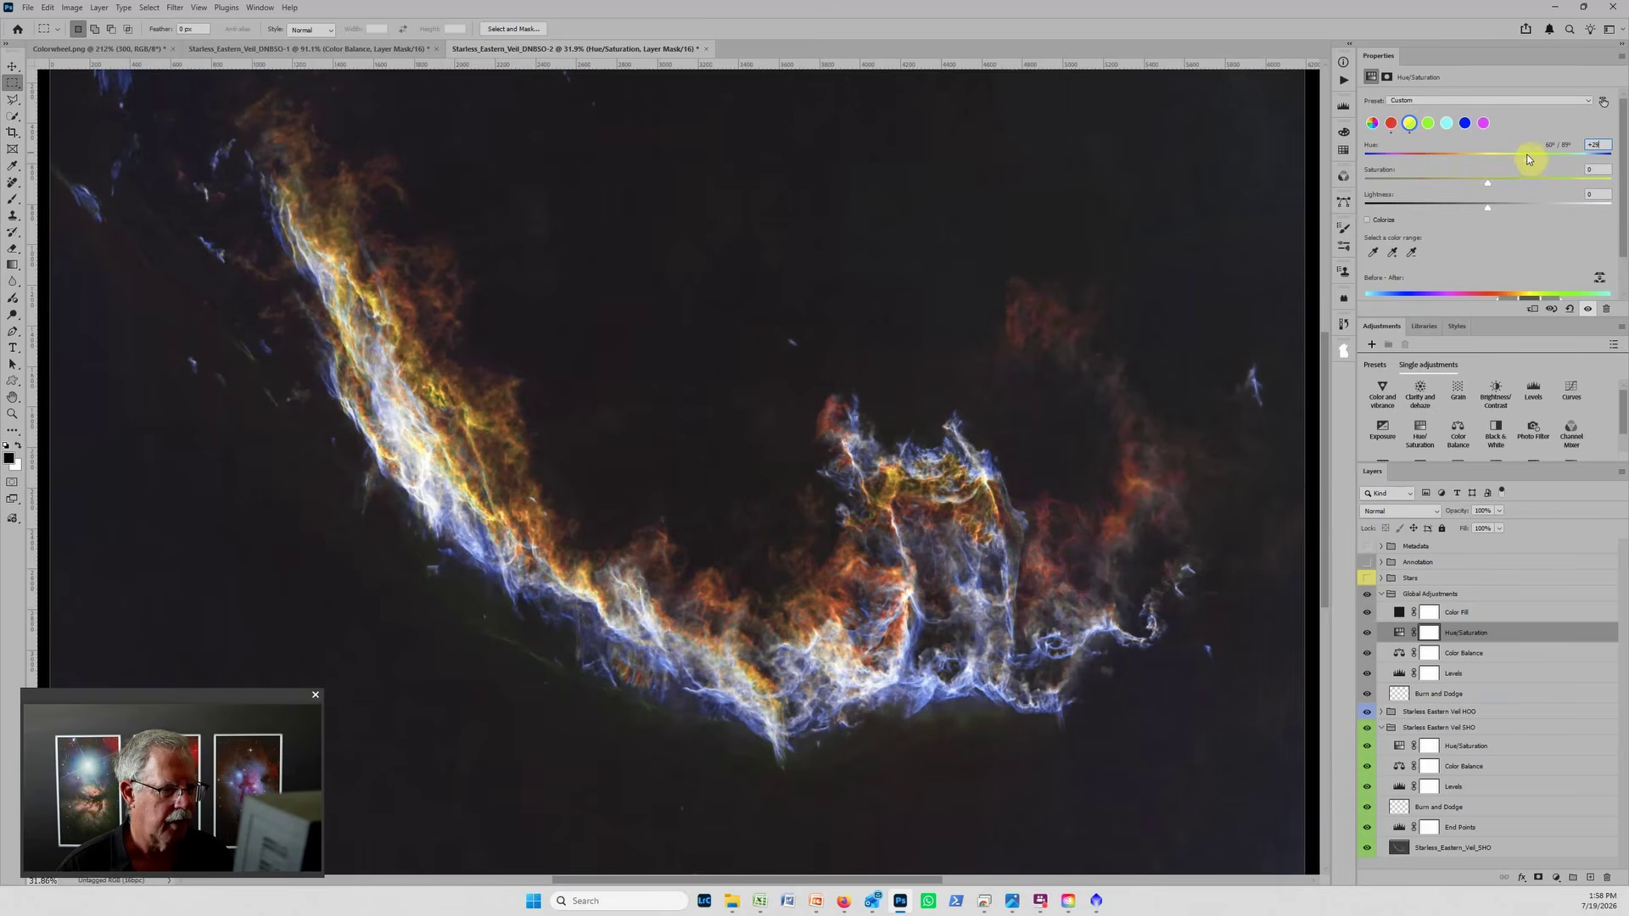
{"action": "left_click", "coordinate": [1464, 123]}
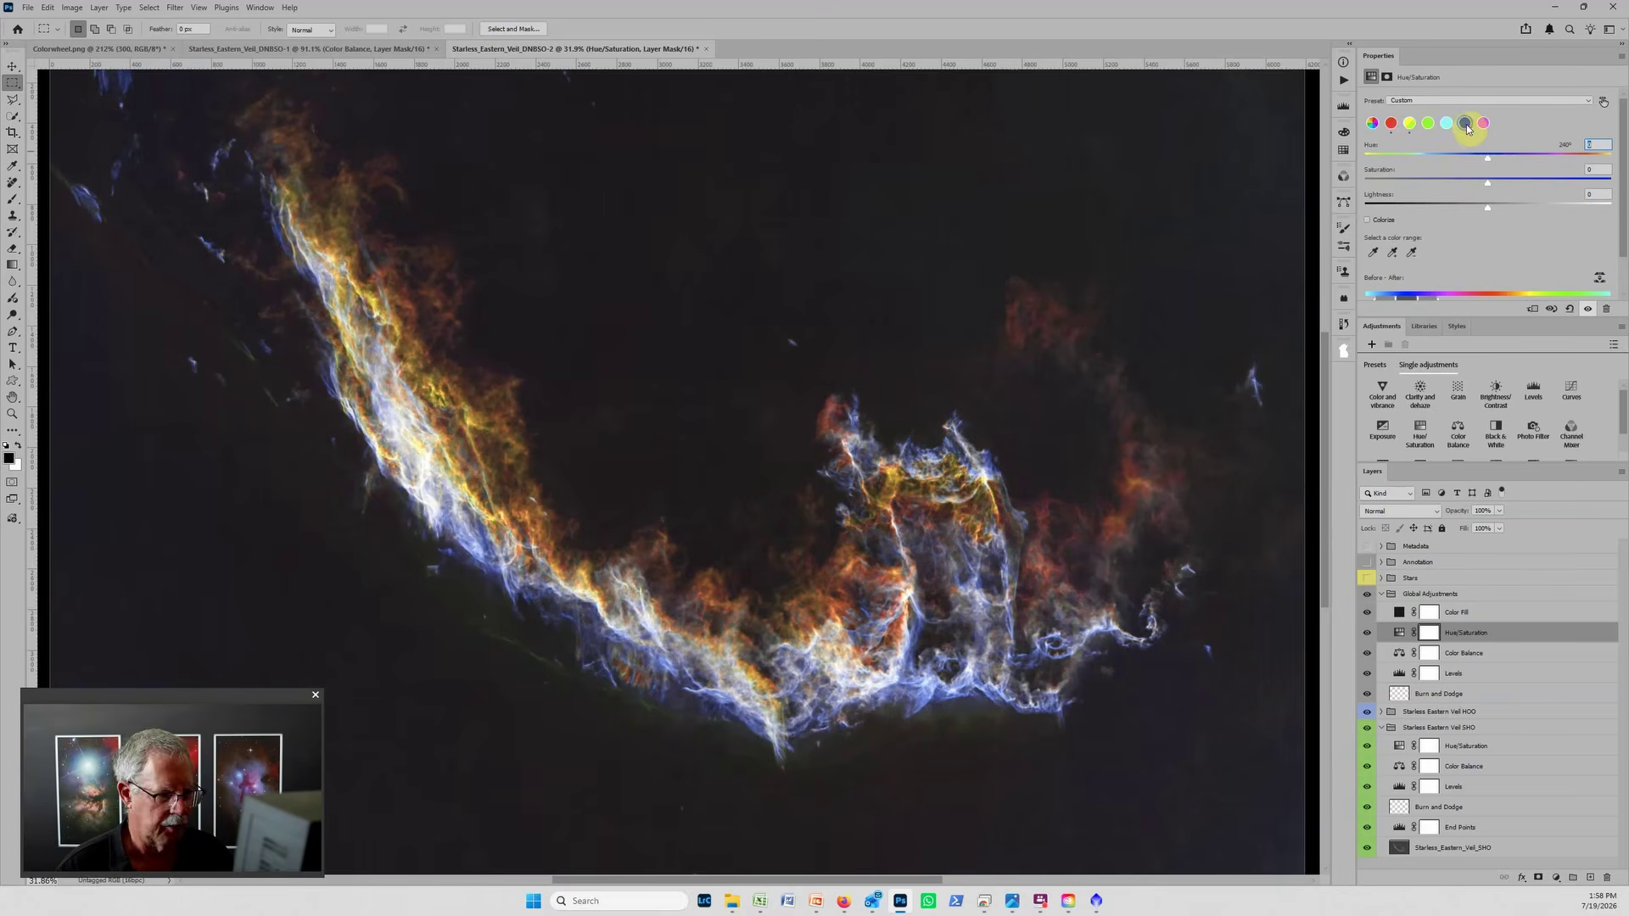
{"action": "left_click_drag", "start_coordinate": [1487, 156], "coordinate": [1463, 164]}
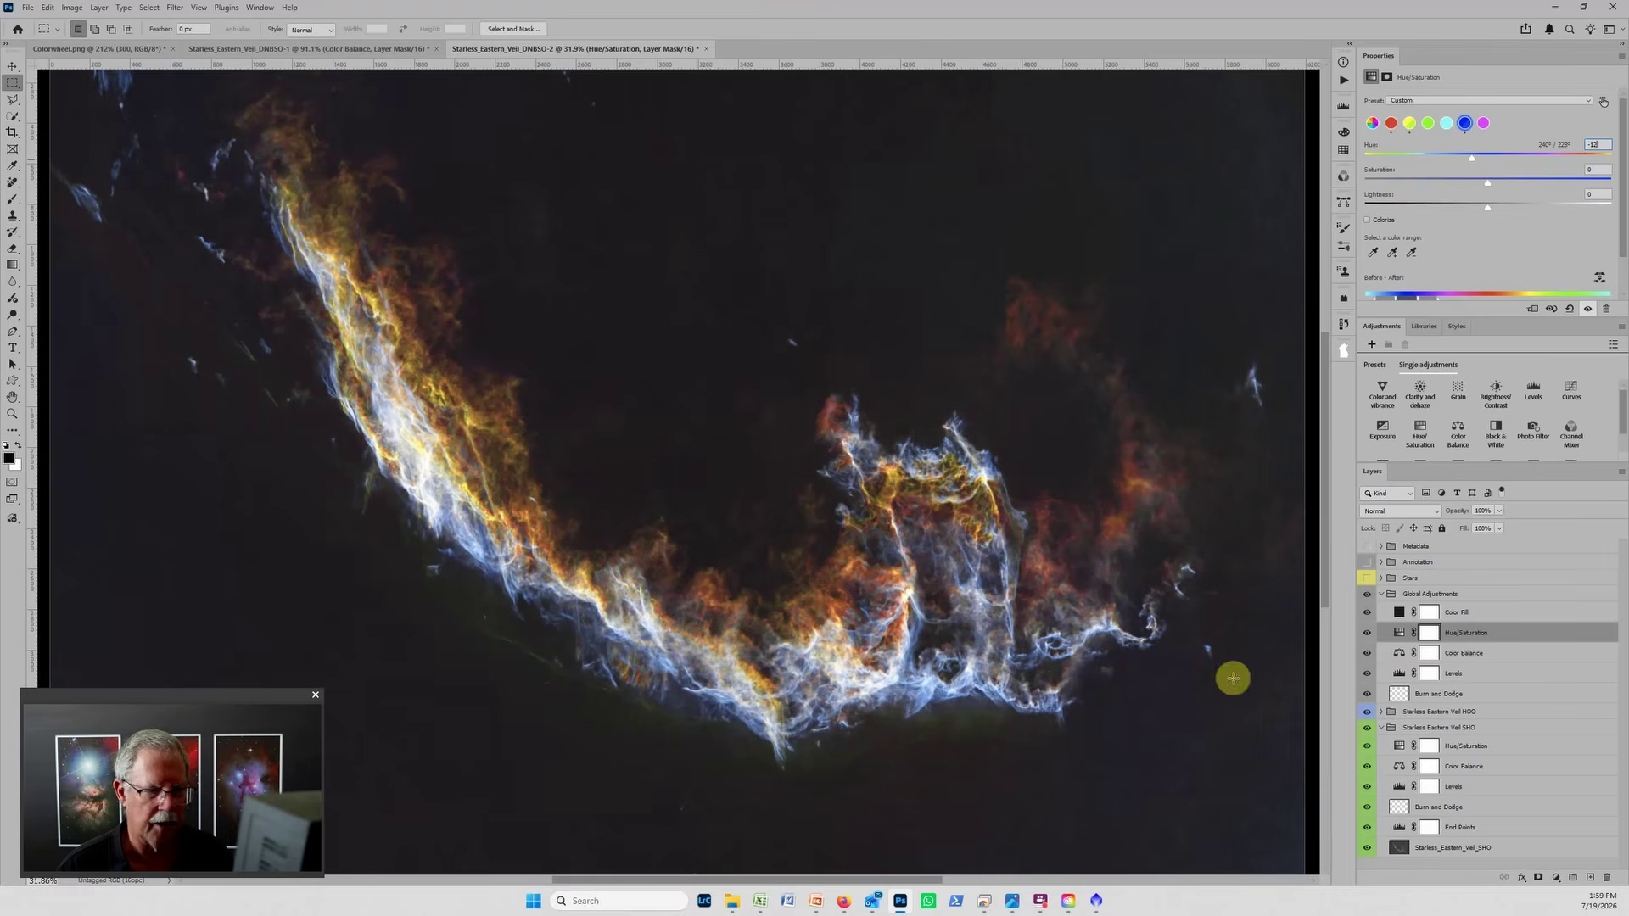
Step: Show and expand the Stars group, hide the Stars_Eastern_Veil_SHO layer and select the Stars_Eastern_Veil_HOO layer
{"action": "left_click", "coordinate": [1368, 577]}
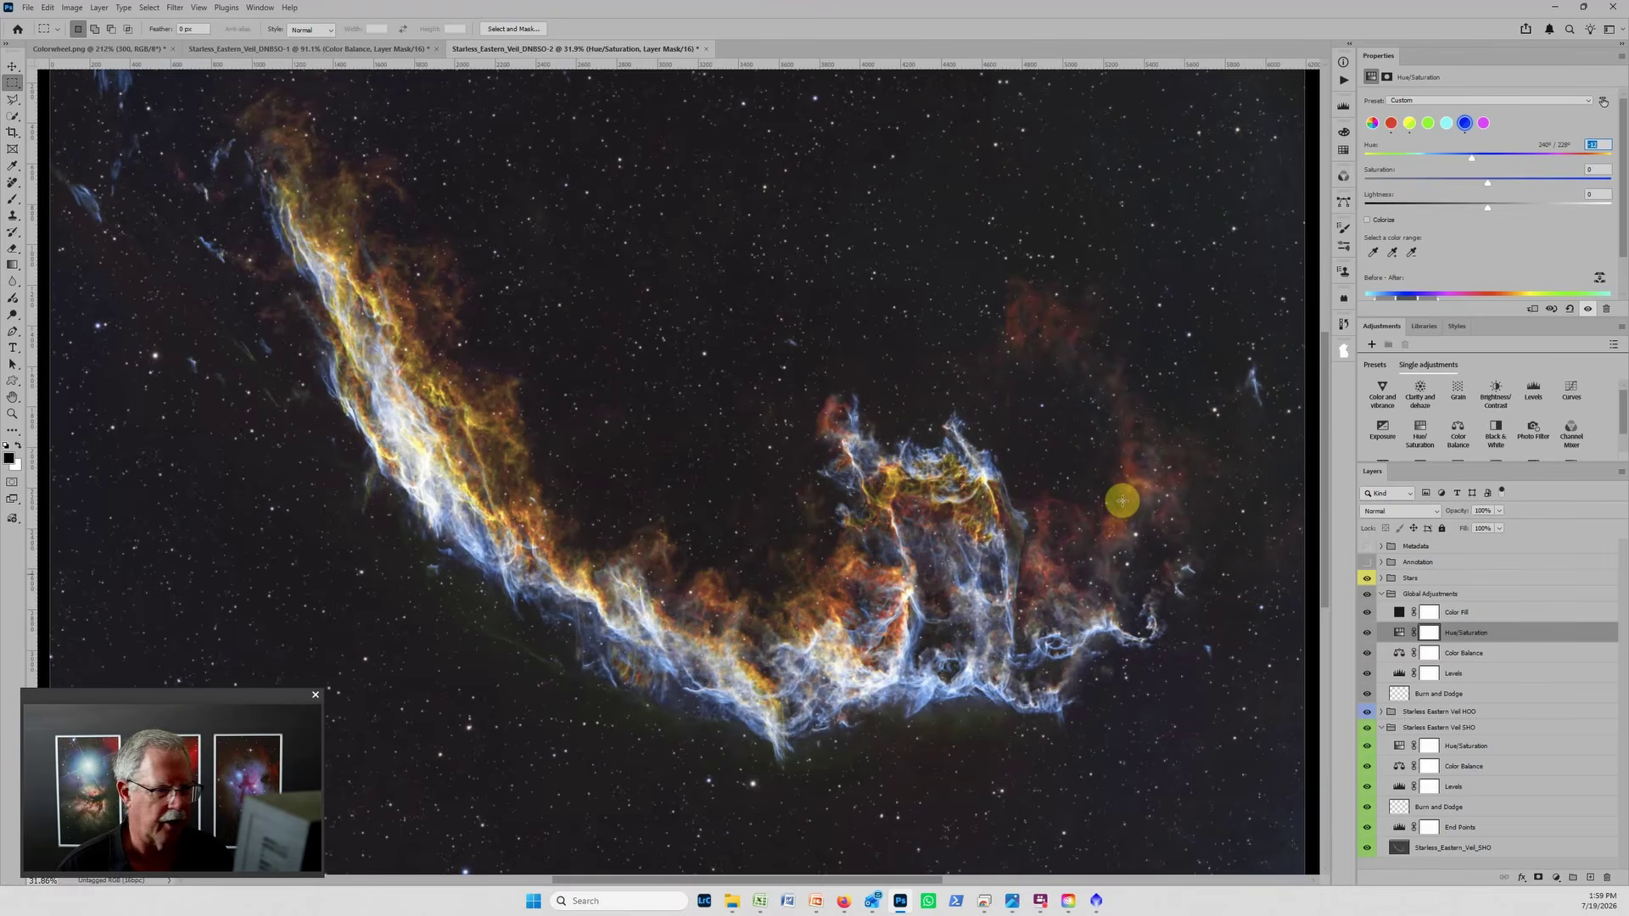
{"action": "left_click", "coordinate": [1381, 579]}
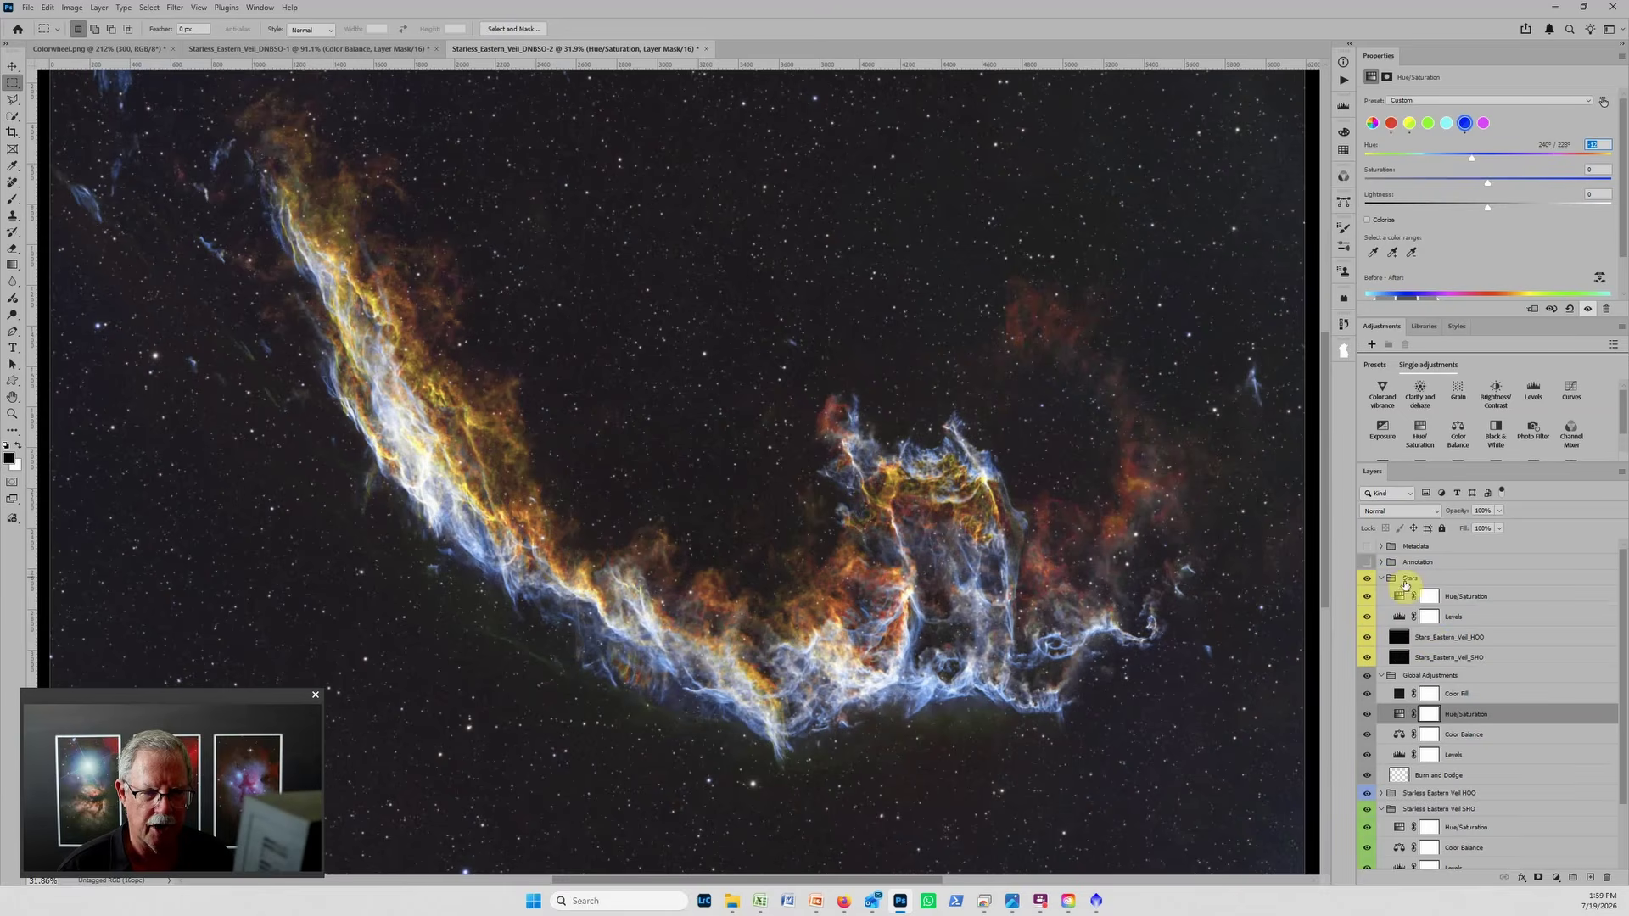
{"action": "left_click", "coordinate": [1449, 637]}
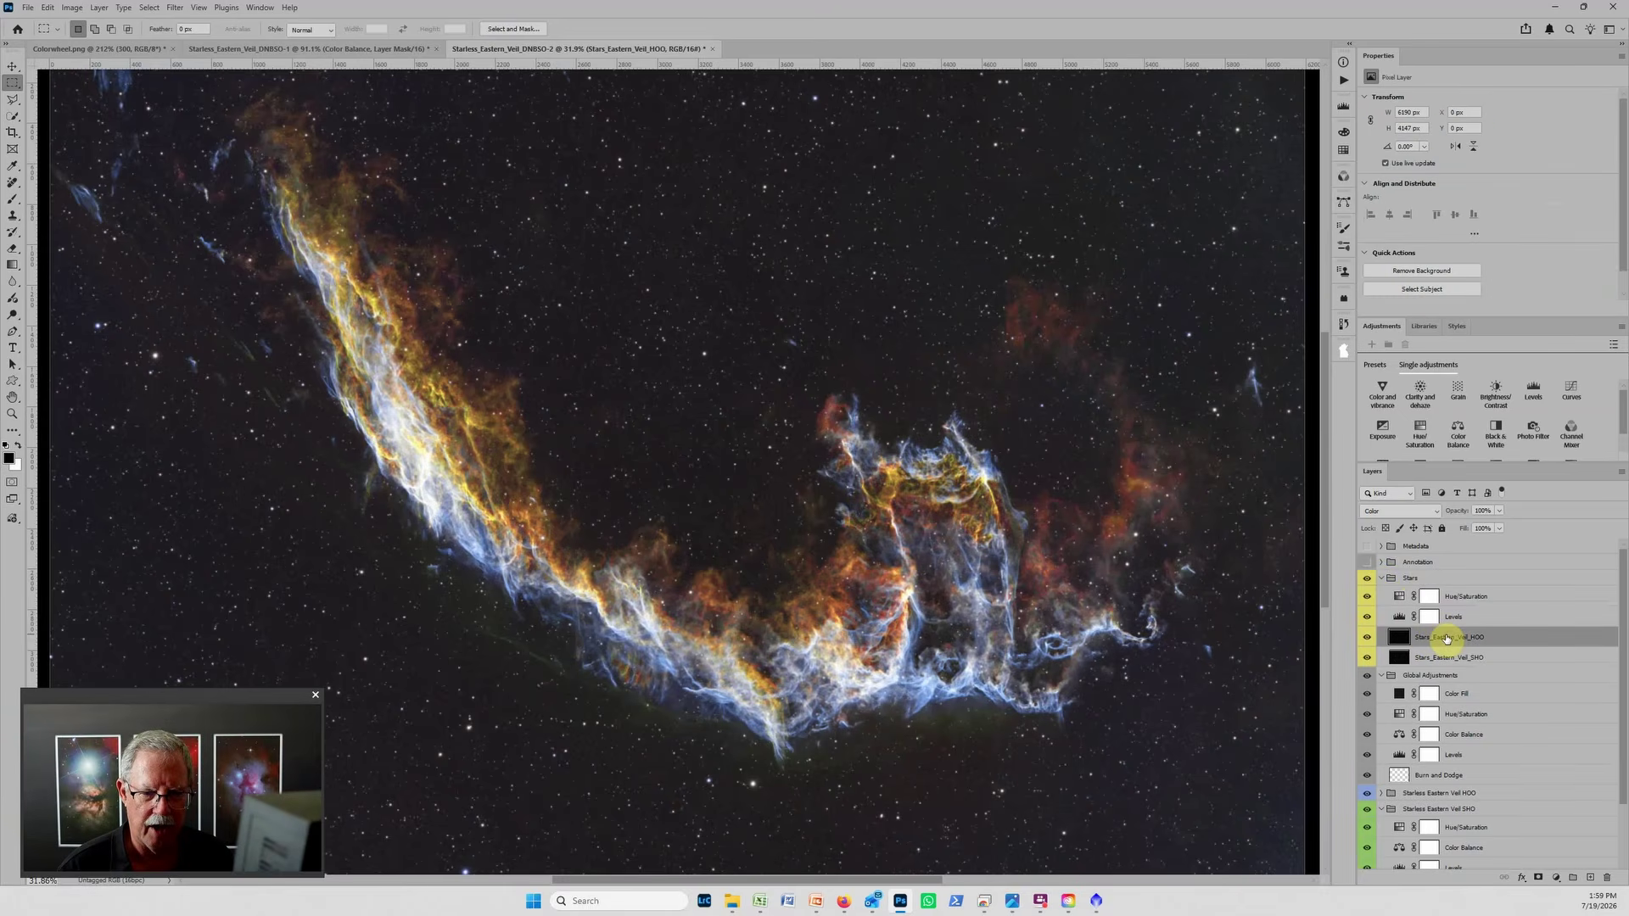
{"action": "left_click", "coordinate": [1448, 658]}
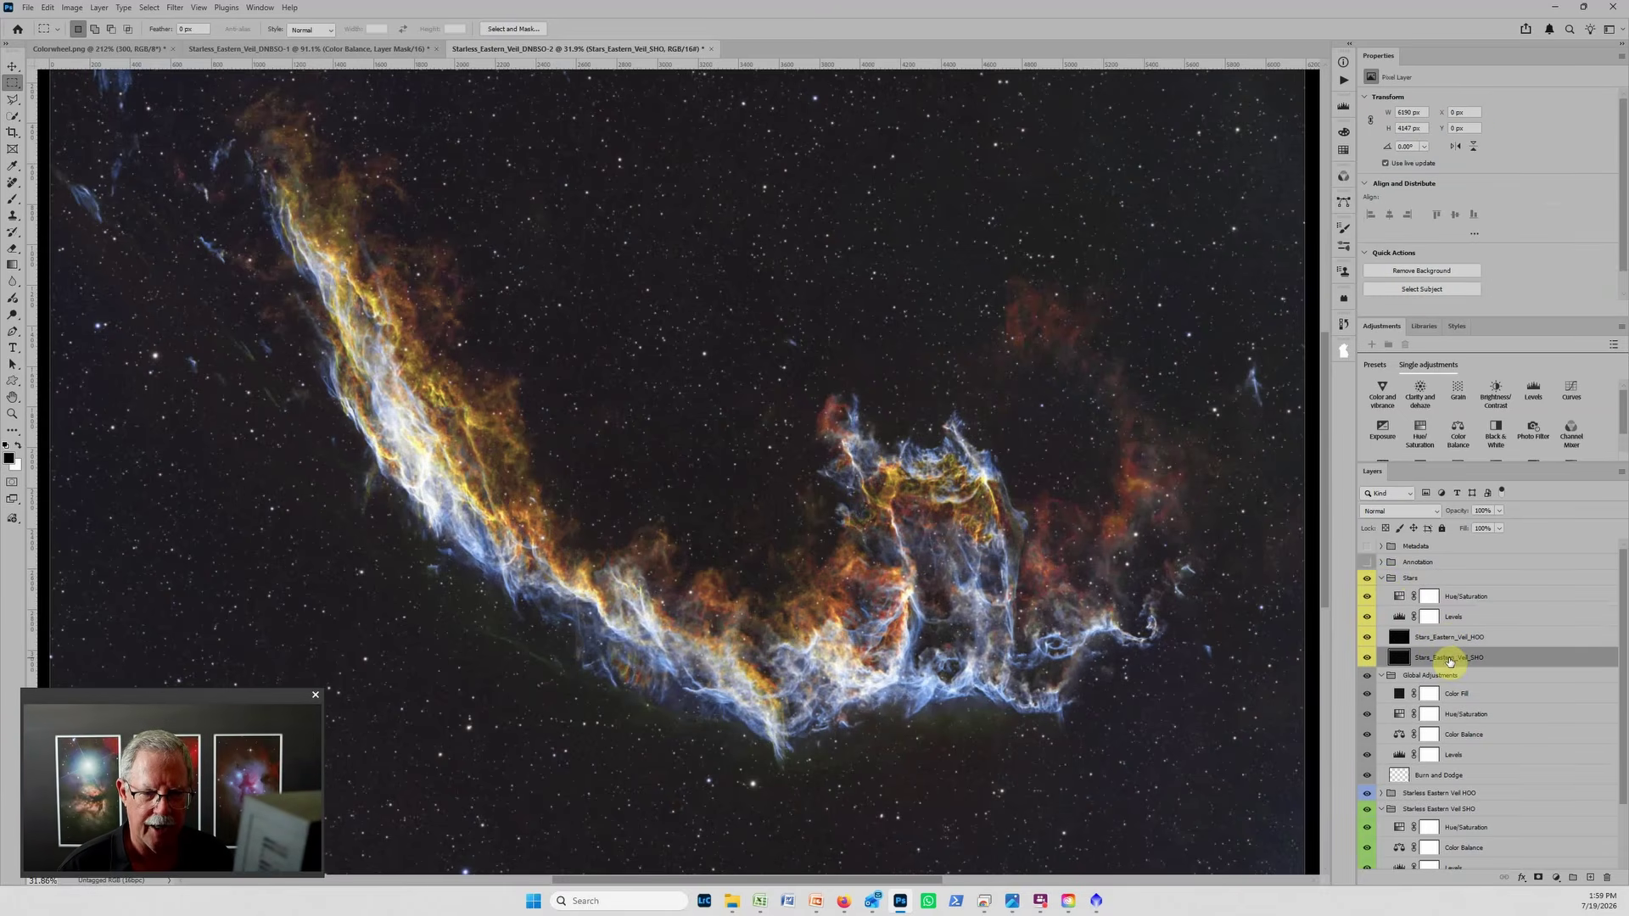
{"action": "left_click", "coordinate": [1367, 659]}
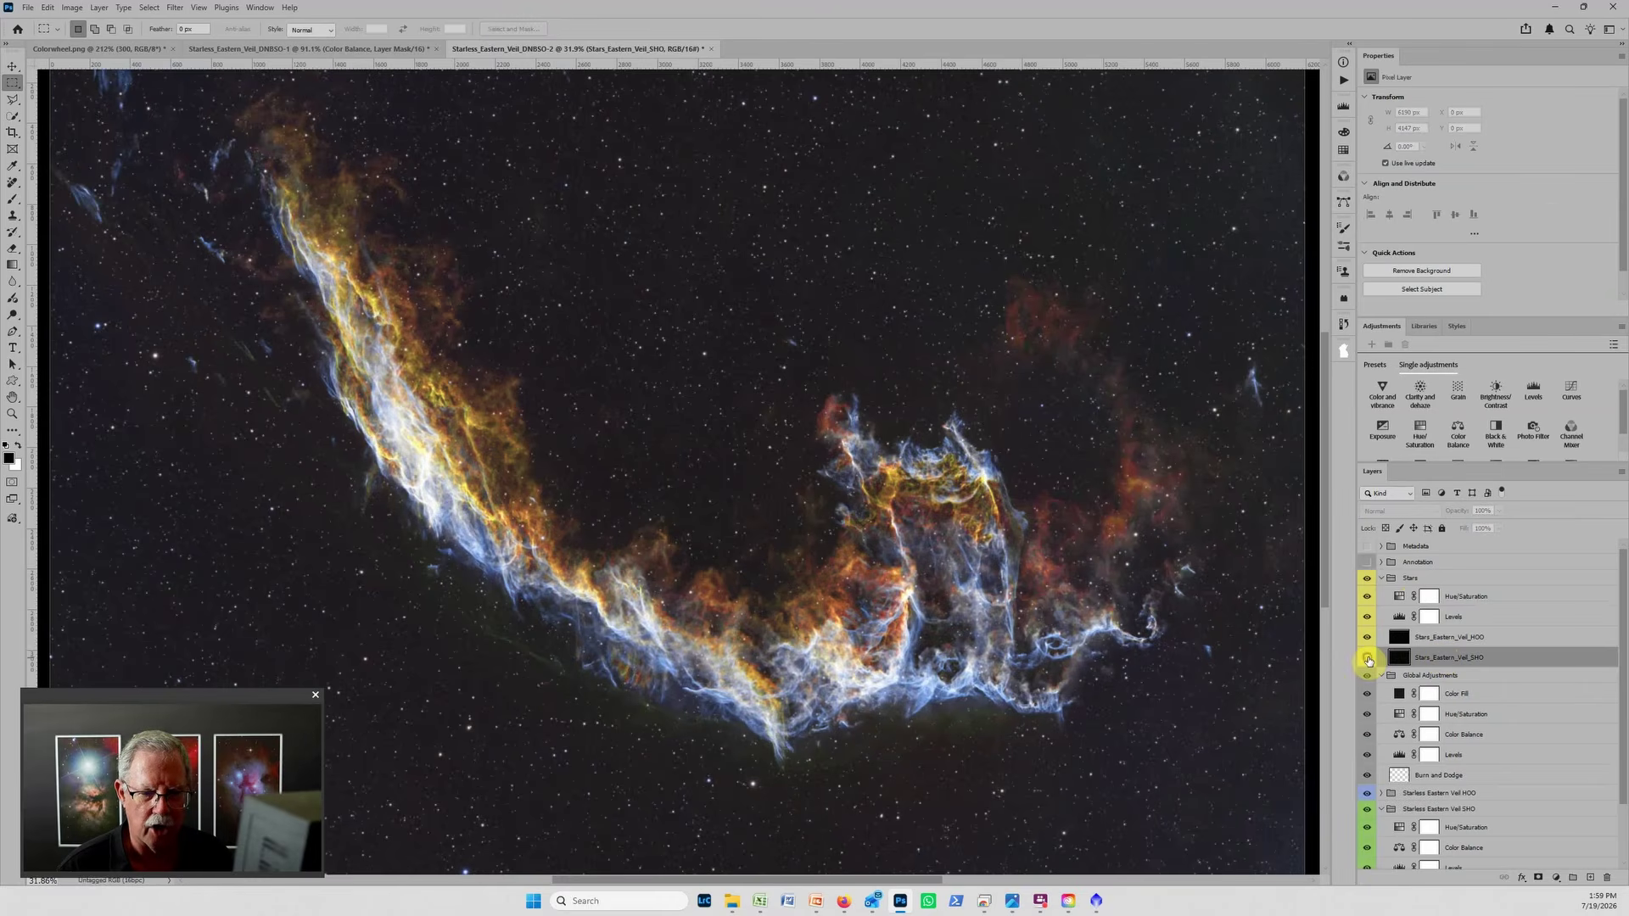
{"action": "left_click", "coordinate": [1476, 637]}
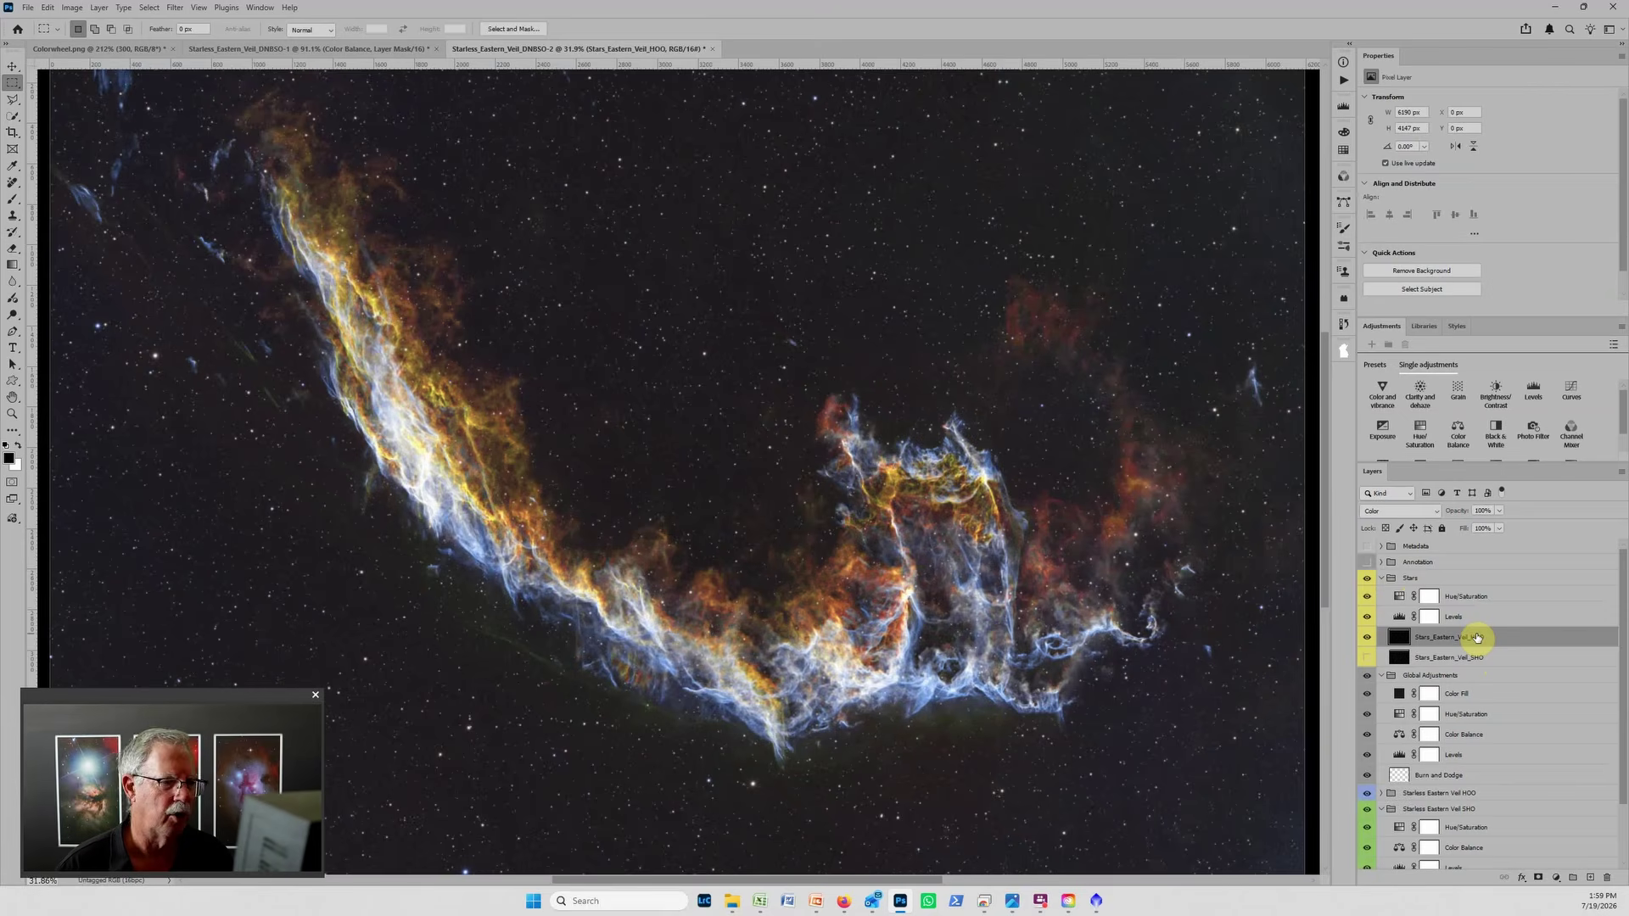
Step: Show and expand the Annotation group, then hide its SkyMap_Overlay and Annotation layers to keep only Census_Overlay displayed
{"action": "key", "text": "ctrl+minus"}
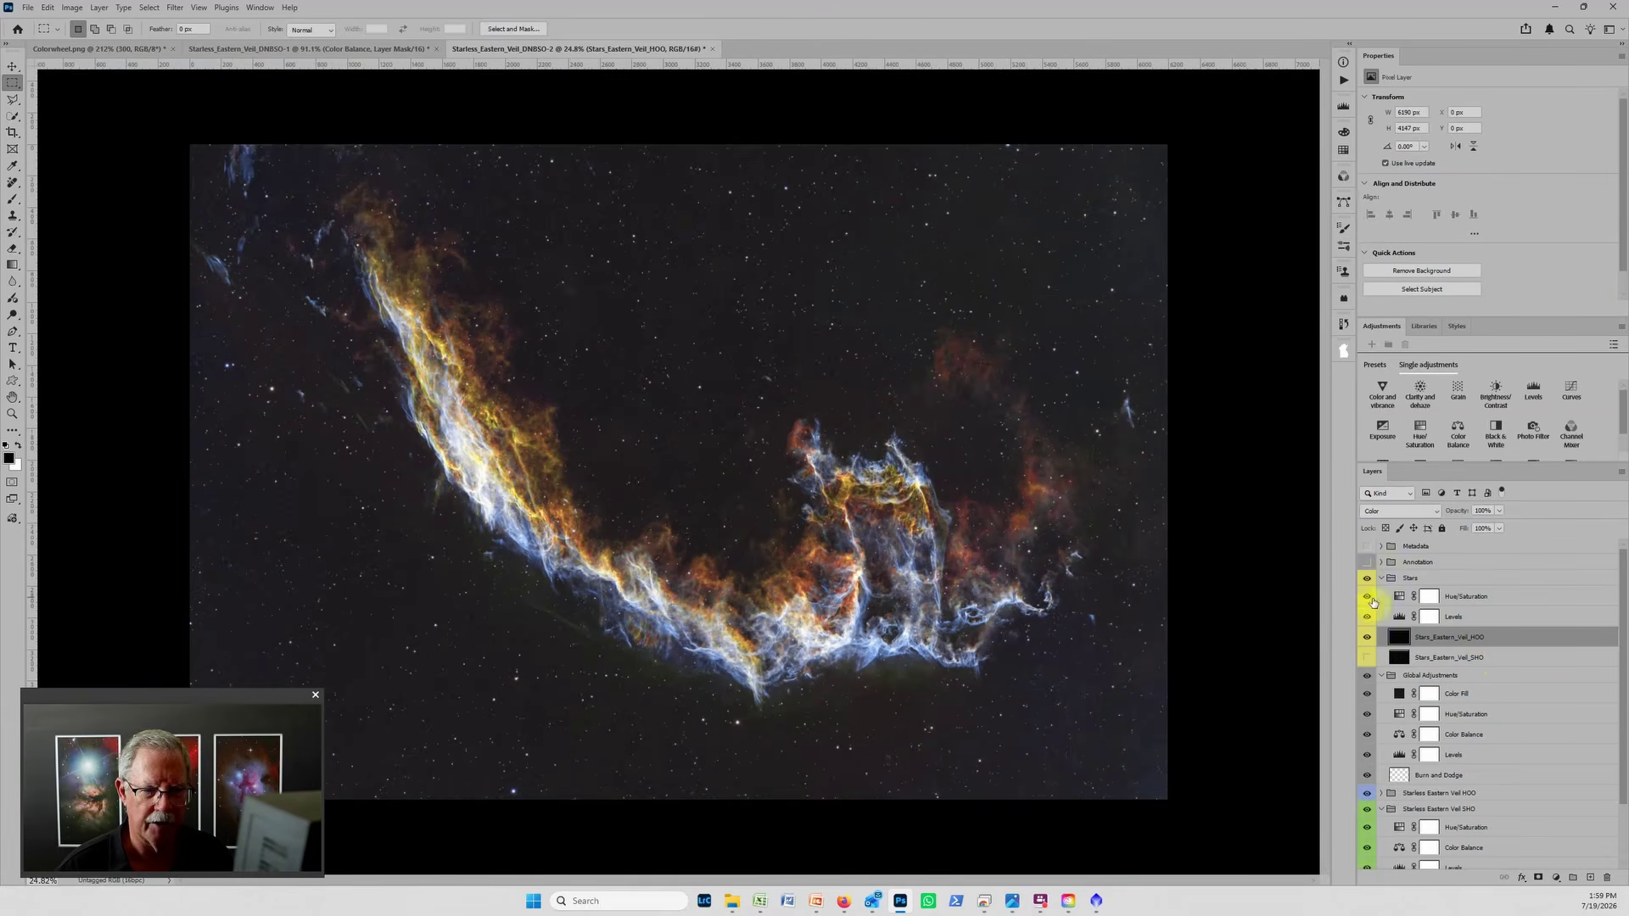
{"action": "left_click", "coordinate": [1367, 563]}
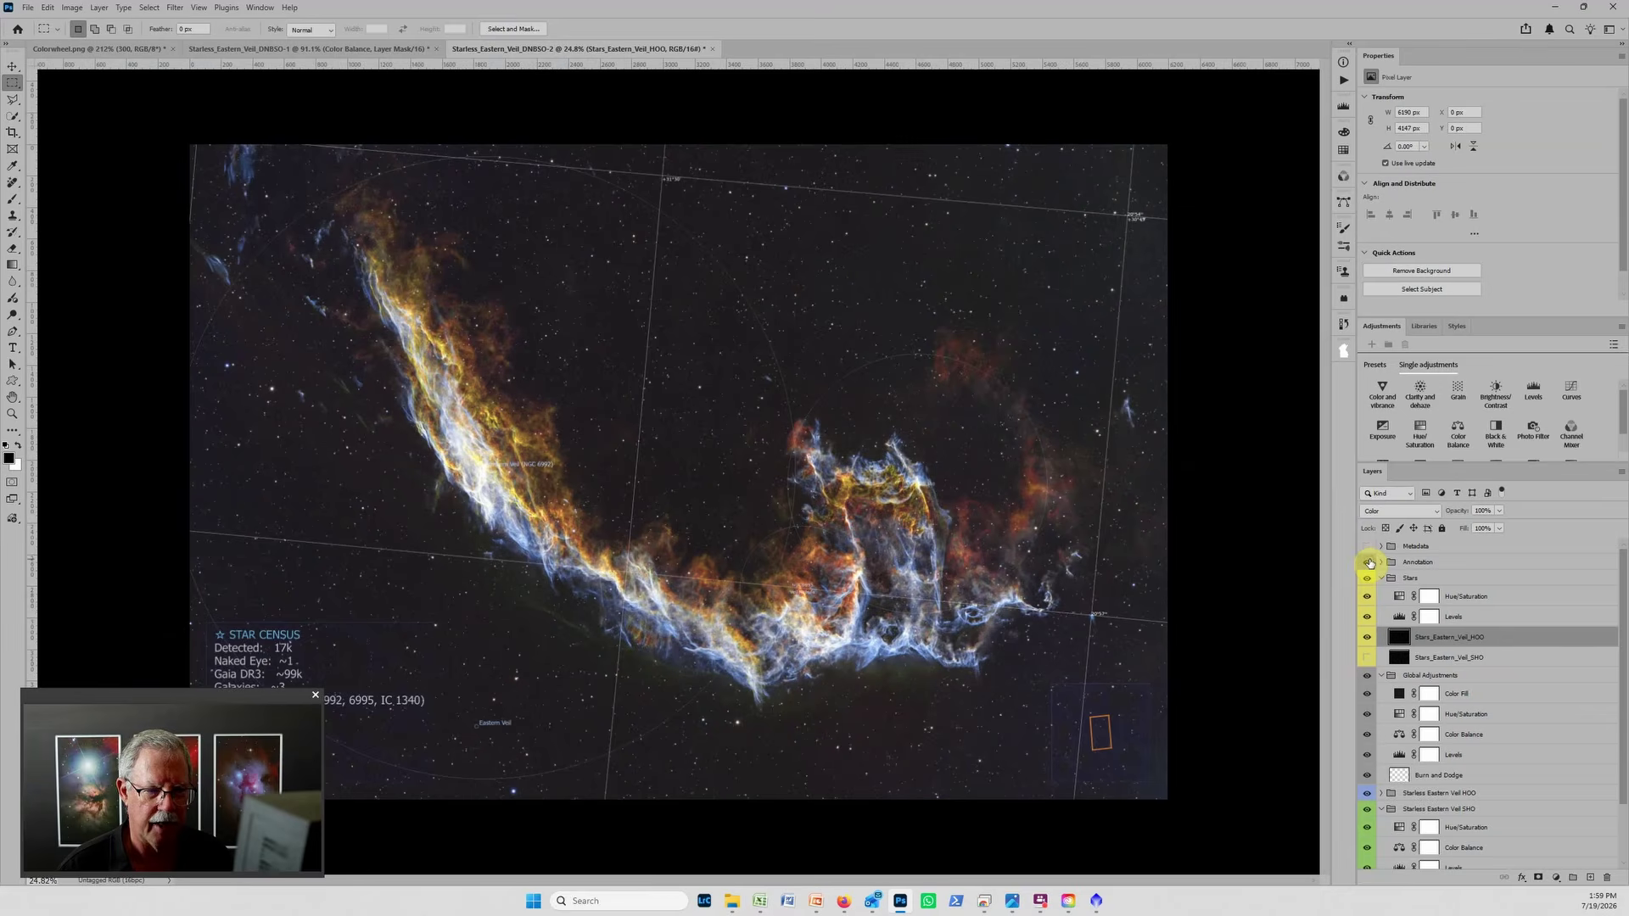
{"action": "left_click", "coordinate": [1381, 562]}
{"action": "left_click", "coordinate": [1368, 601]}
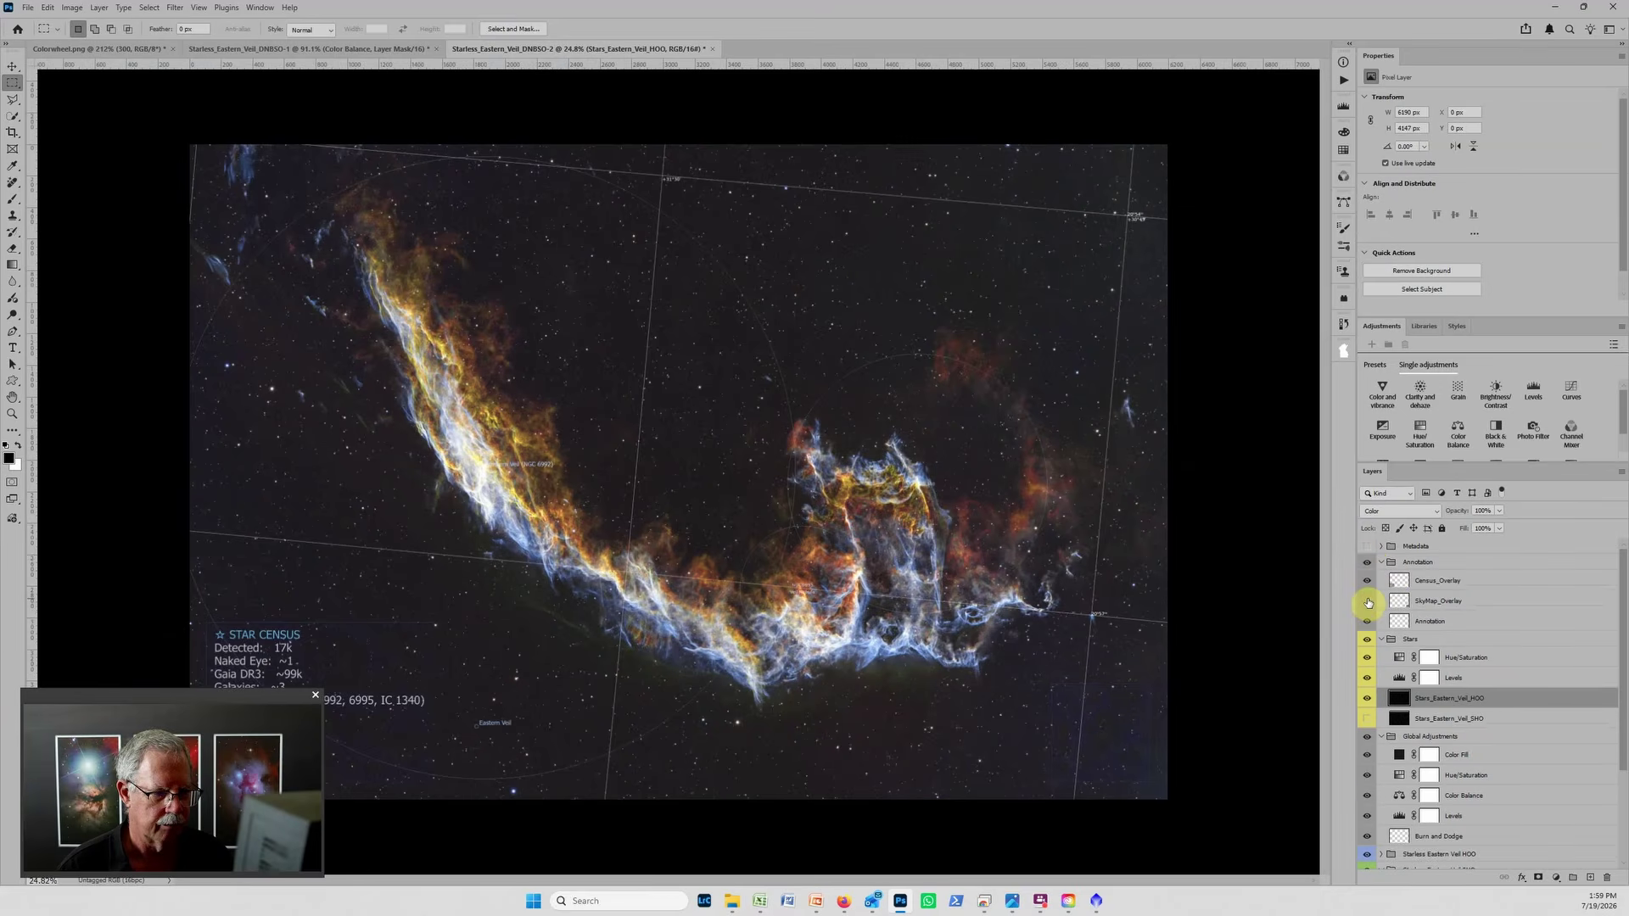
{"action": "left_click", "coordinate": [1367, 622]}
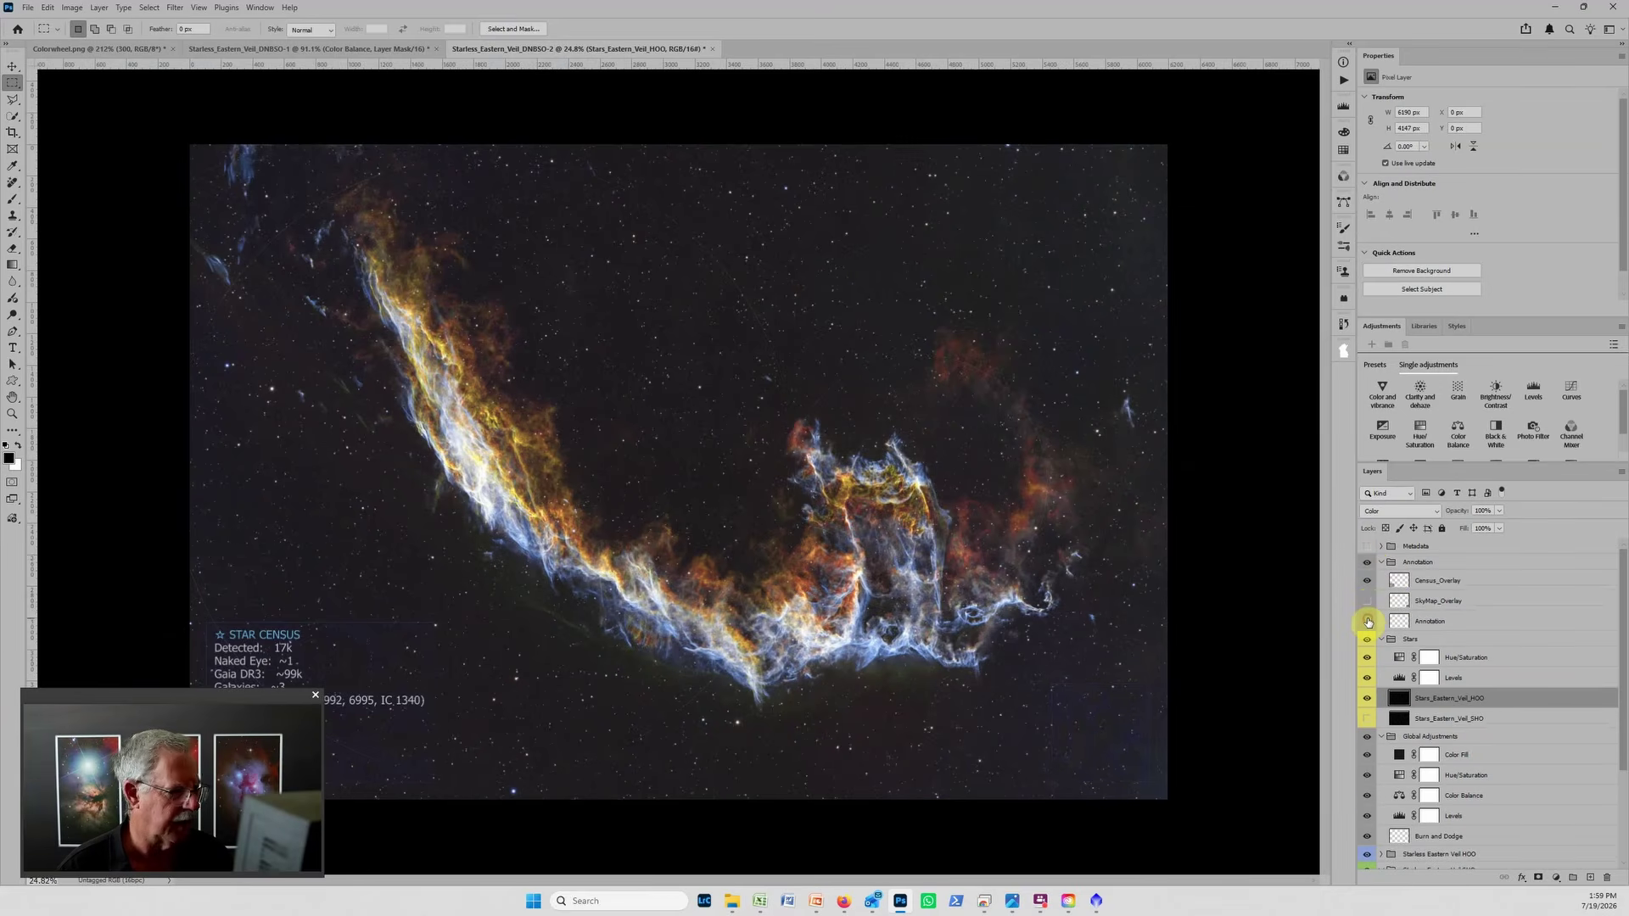
Step: Show the Metadata group and lower its opacity to about 54%
{"action": "left_click", "coordinate": [1368, 546]}
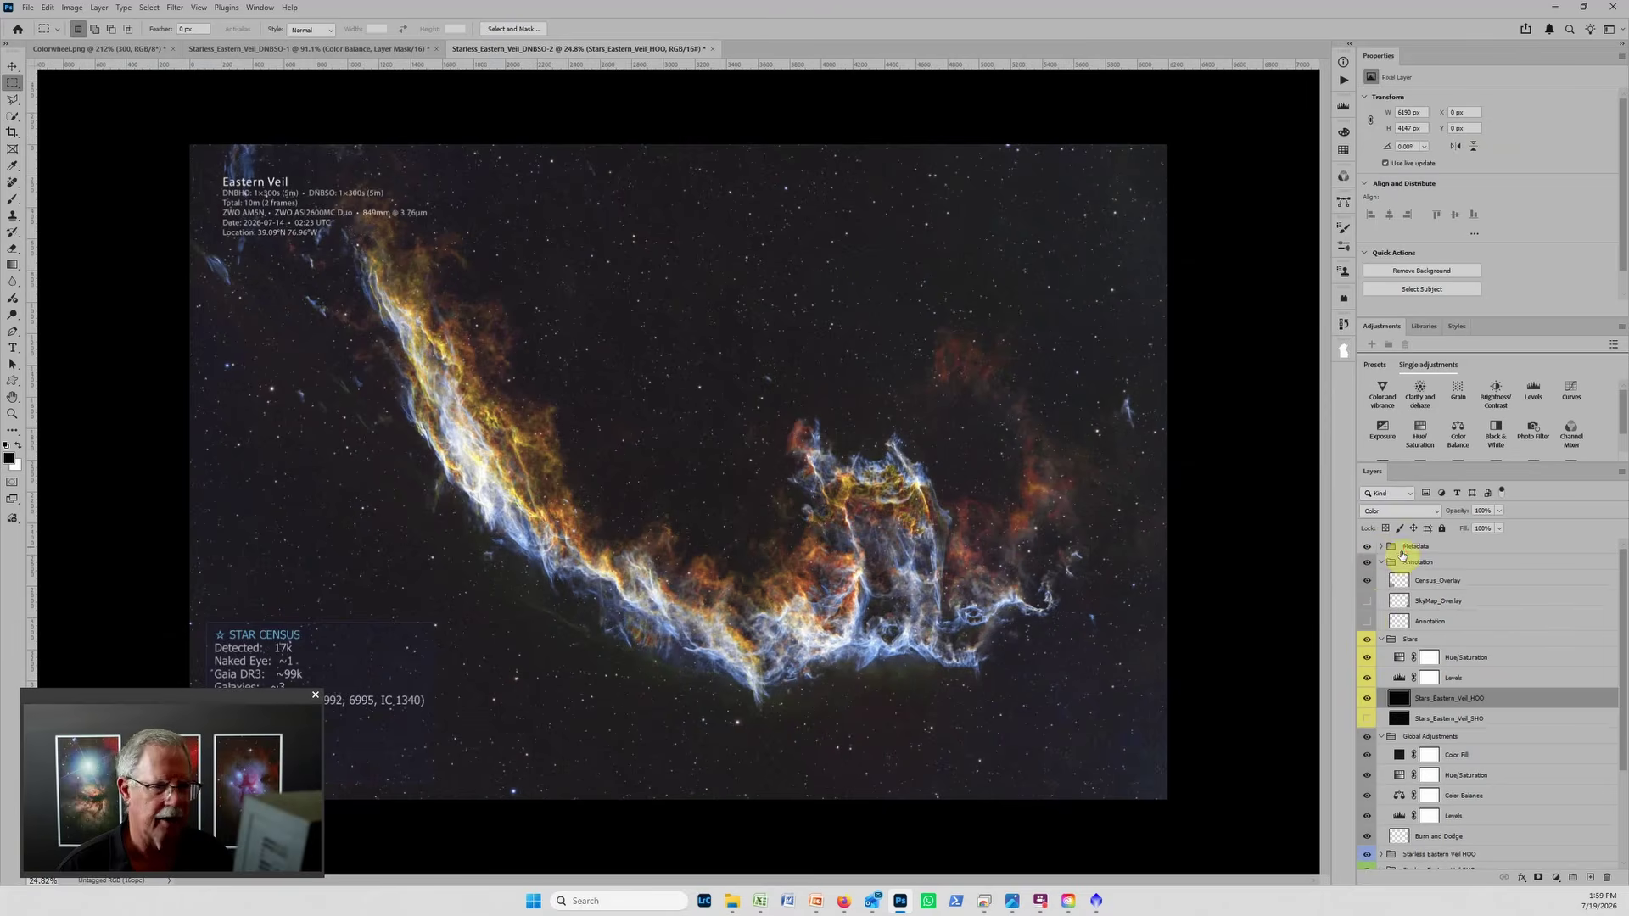
{"action": "left_click", "coordinate": [1415, 546]}
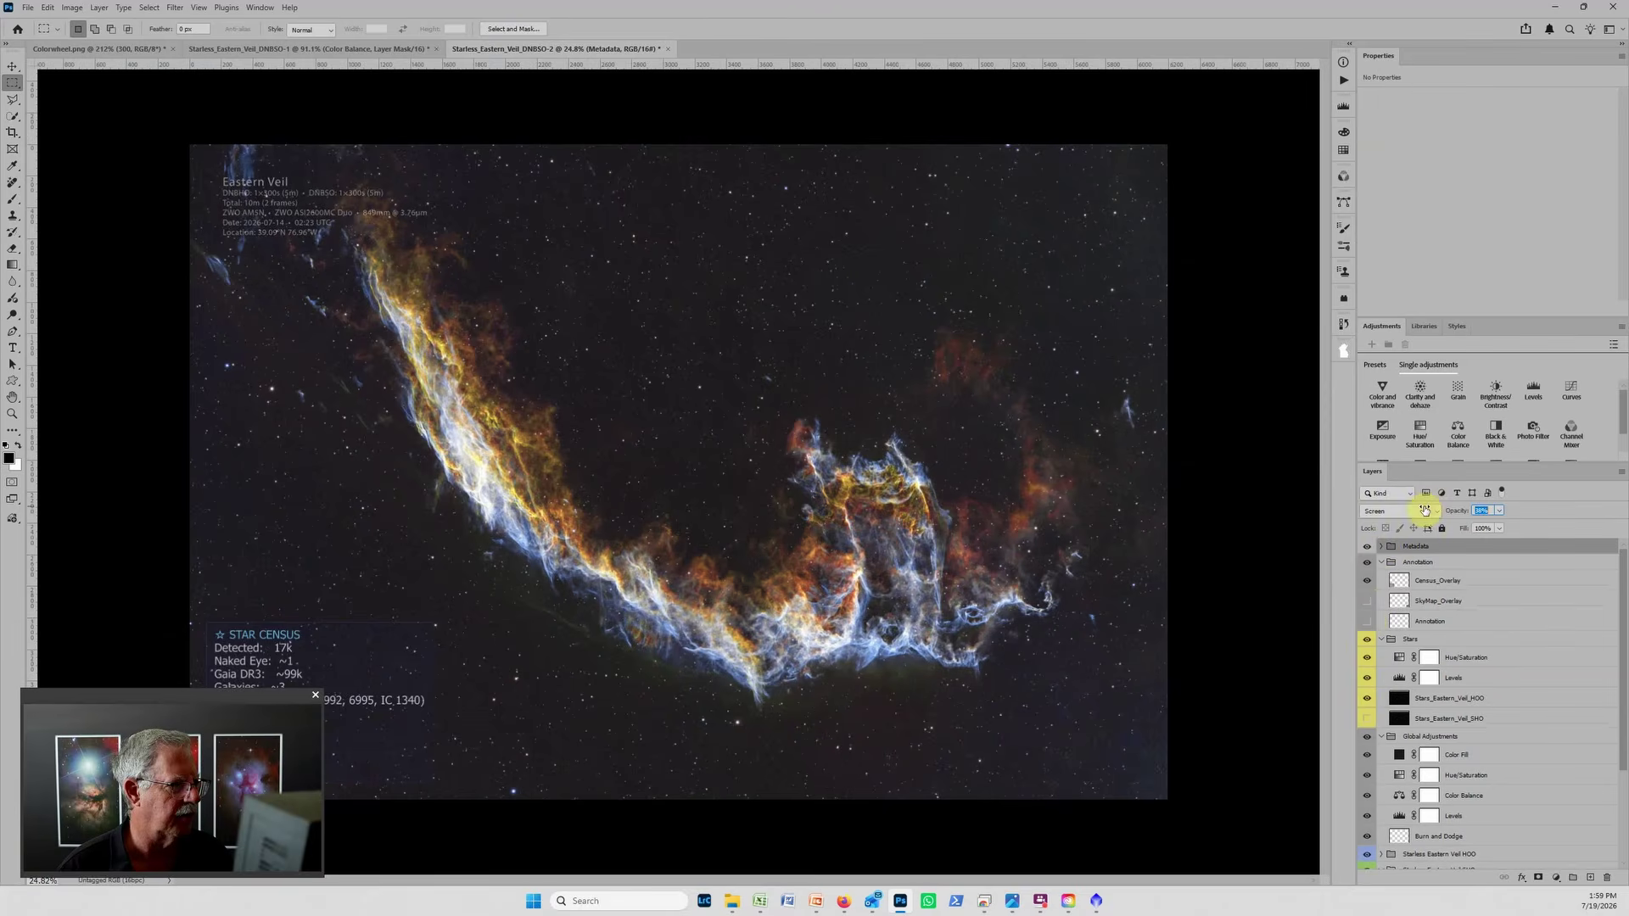
{"action": "scroll", "coordinate": [867, 481], "scroll_direction": "down", "scroll_amount": 2}
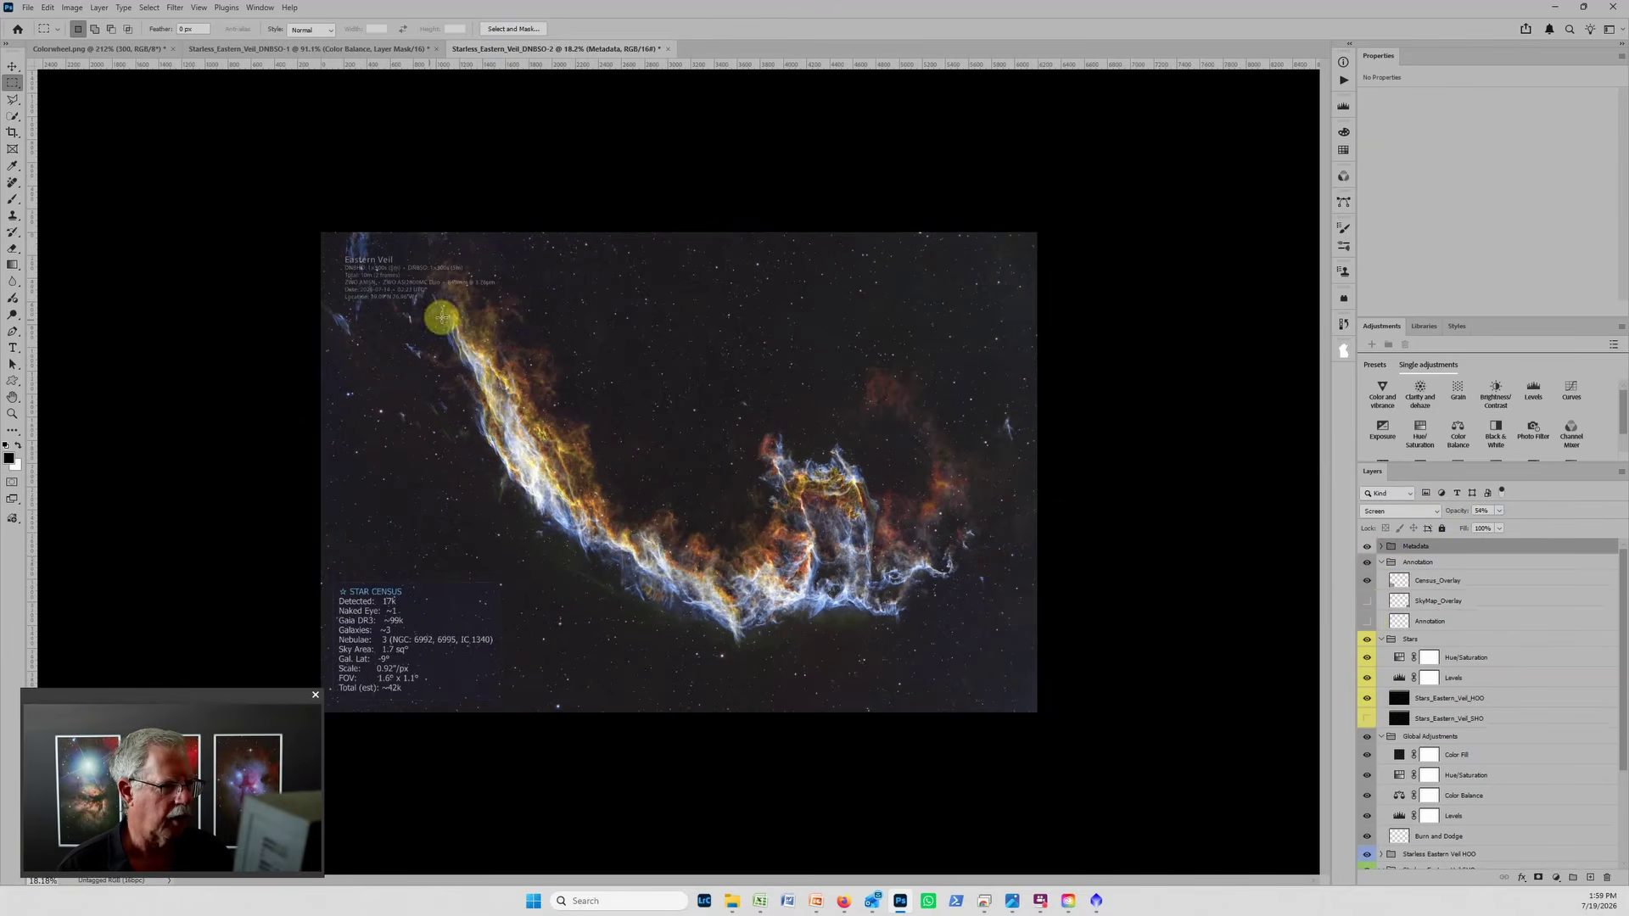